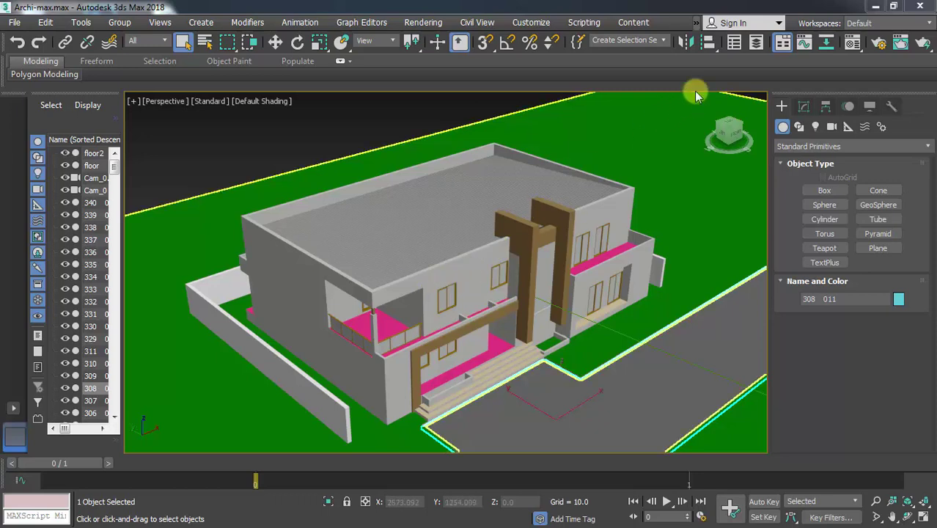
Step: Open the Compact Material Editor showing the WALL1 Multi/Sub-Object material with its stucco and paint sub-materials
{"action": "left_click", "coordinate": [851, 44]}
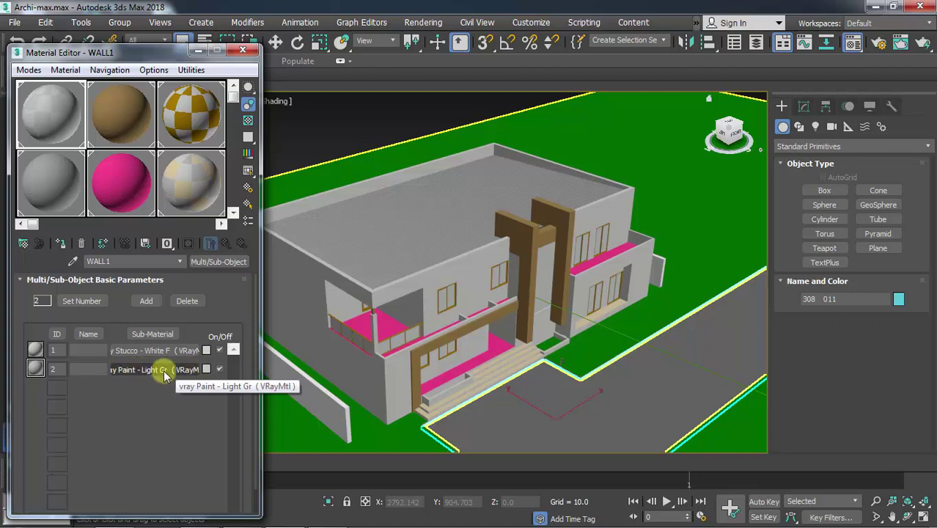
Step: Set the stucco sub-material's diffuse to a neutral light grey, RGB 191, 191, 191
{"action": "left_click", "coordinate": [150, 350]}
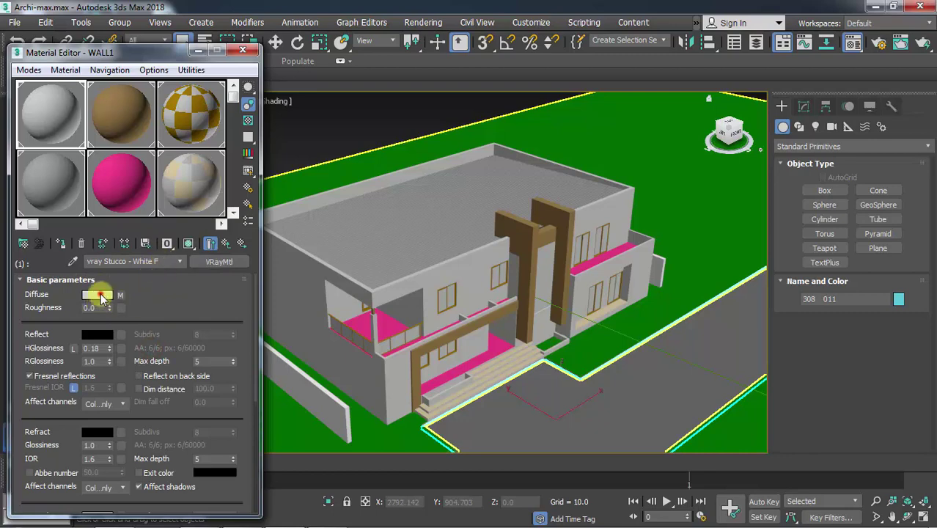
{"action": "left_click", "coordinate": [99, 294]}
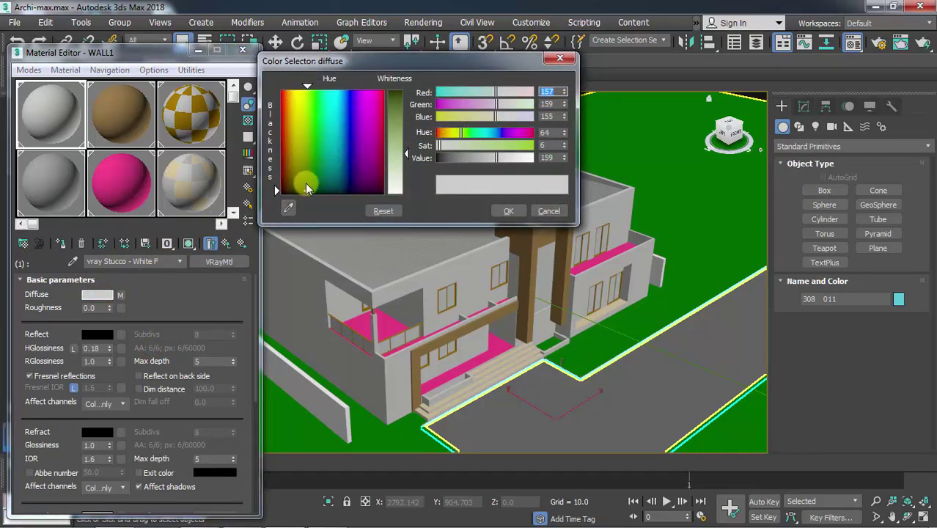
{"action": "left_click_drag", "start_coordinate": [306, 186], "coordinate": [278, 193]}
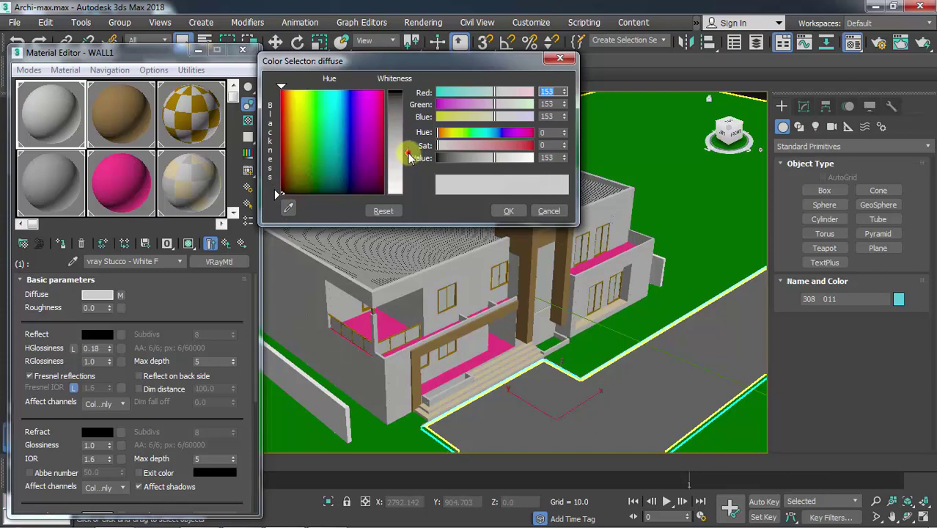
{"action": "left_click_drag", "start_coordinate": [411, 158], "coordinate": [406, 169]}
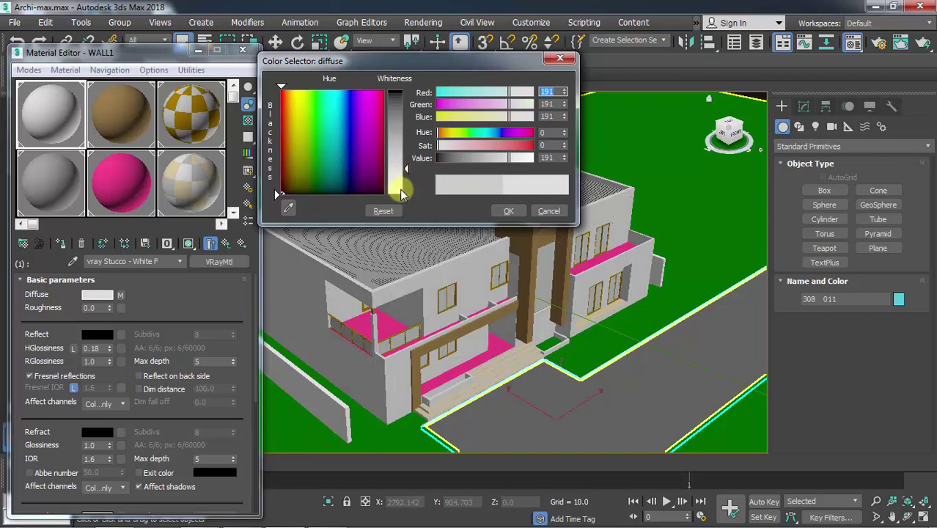
{"action": "left_click", "coordinate": [551, 159]}
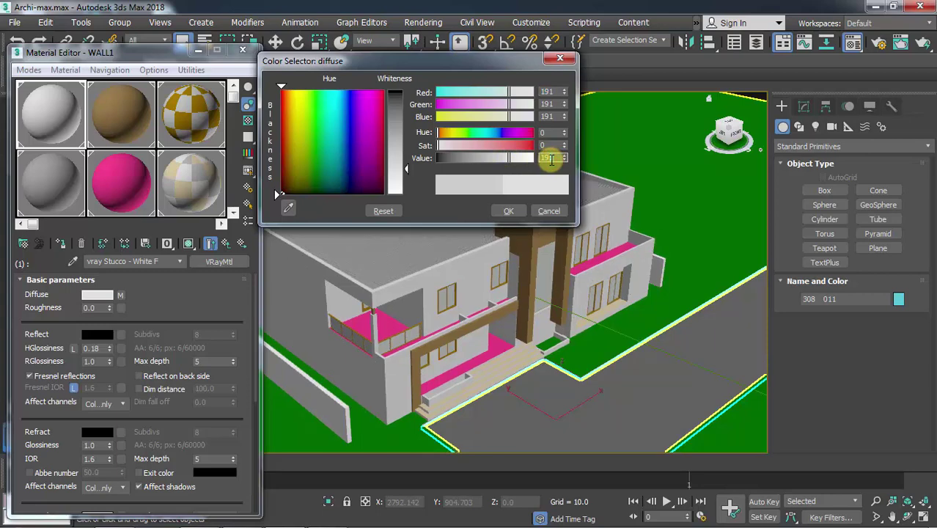
{"action": "left_click", "coordinate": [508, 210]}
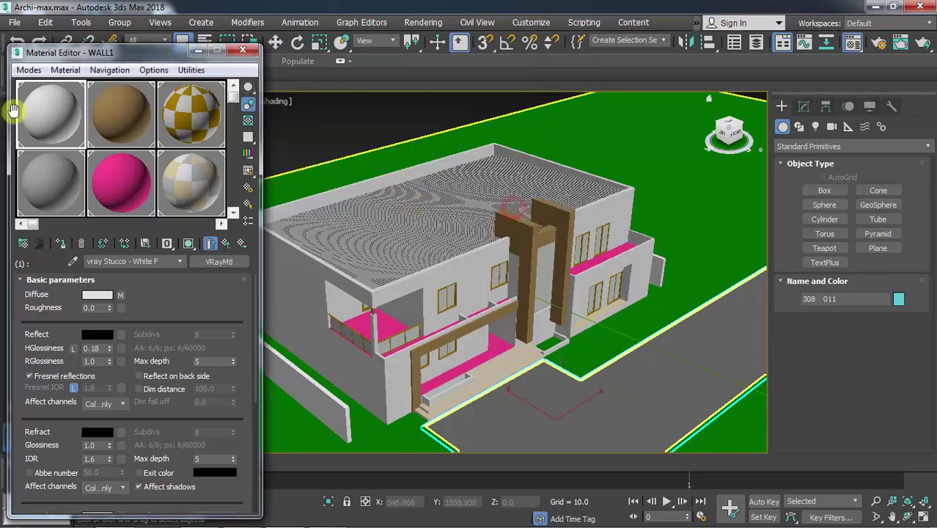
Step: Set the vray WALL2 material's diffuse to a near-black navy, RGB 5, 7, 14
{"action": "left_click", "coordinate": [100, 102]}
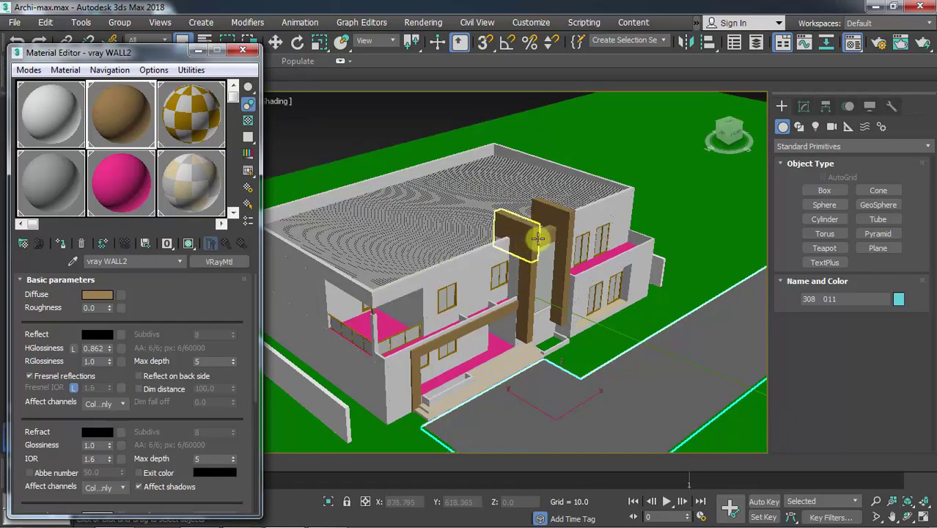
{"action": "scroll", "coordinate": [555, 225], "scroll_direction": "up", "scroll_amount": 5}
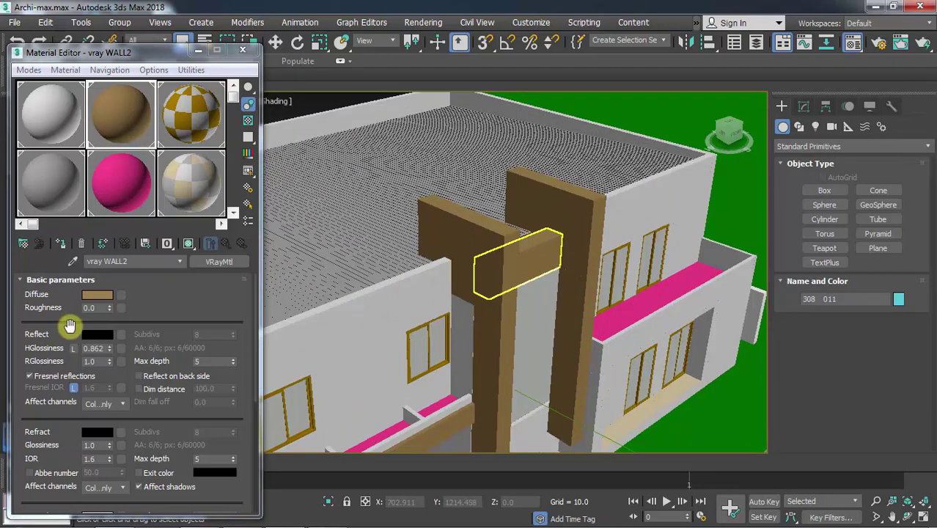
{"action": "left_click", "coordinate": [102, 296]}
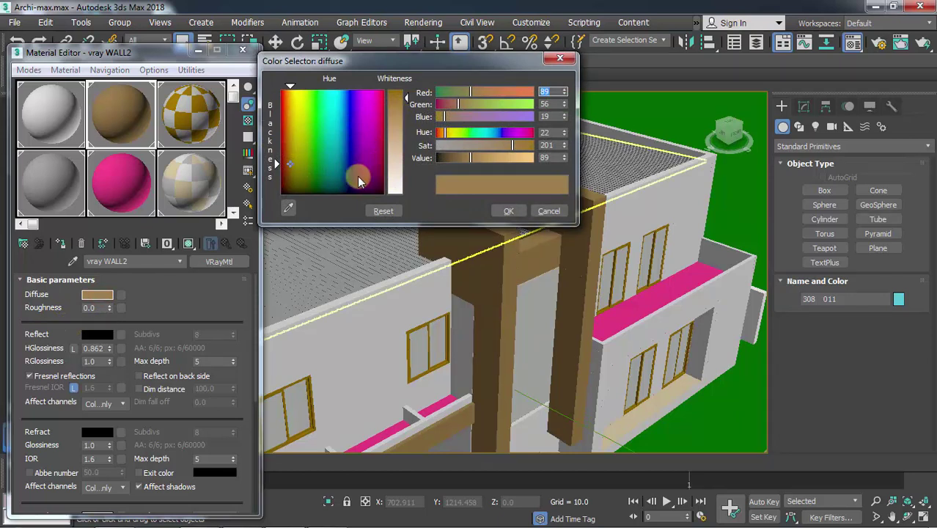
{"action": "left_click_drag", "start_coordinate": [360, 171], "coordinate": [349, 190]}
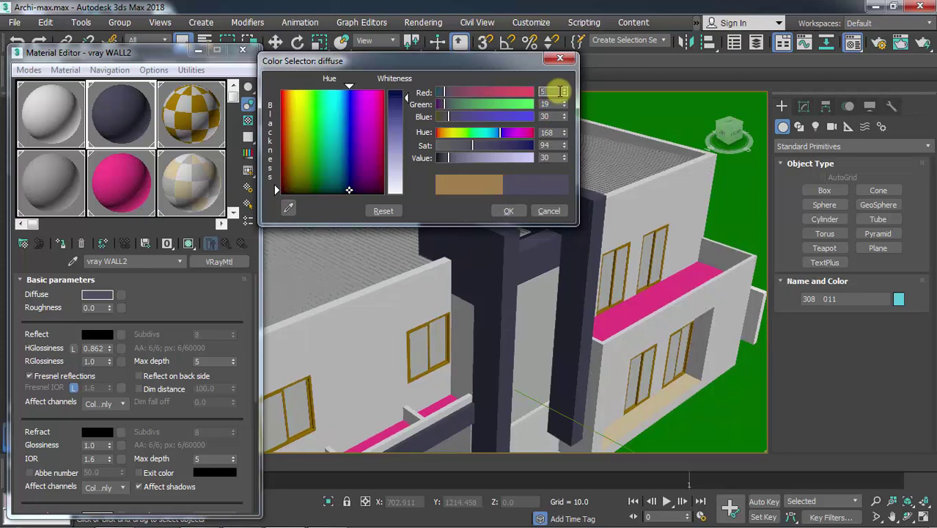
{"action": "key", "text": "Tab"}
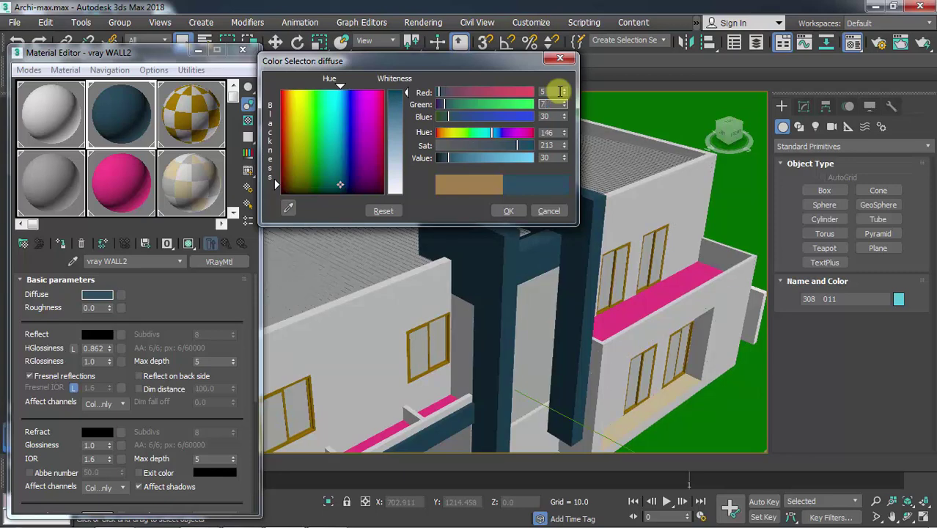
{"action": "key", "text": "Tab"}
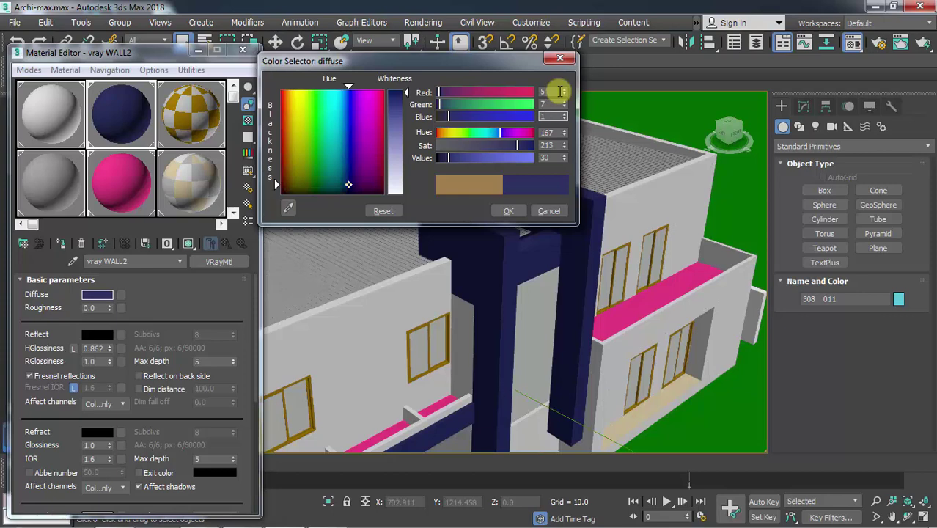
{"action": "type", "text": "14"}
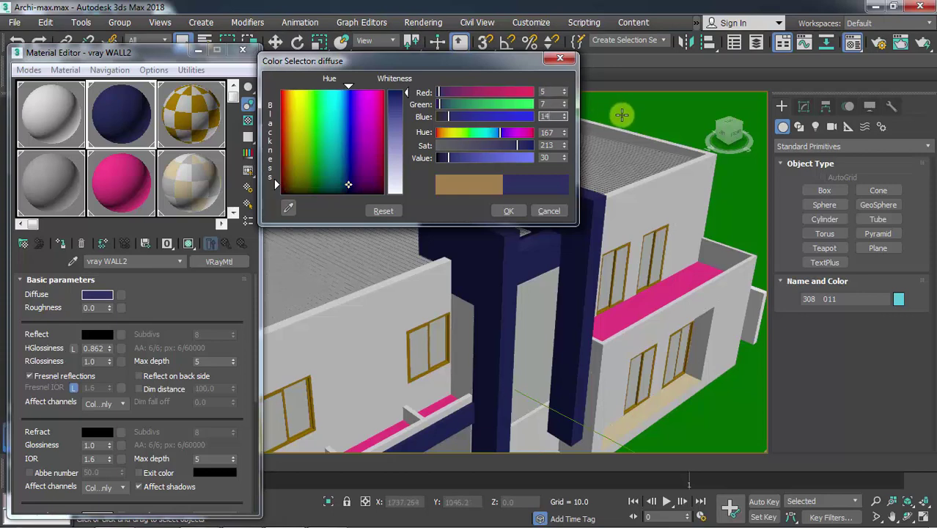
{"action": "key", "text": "Return"}
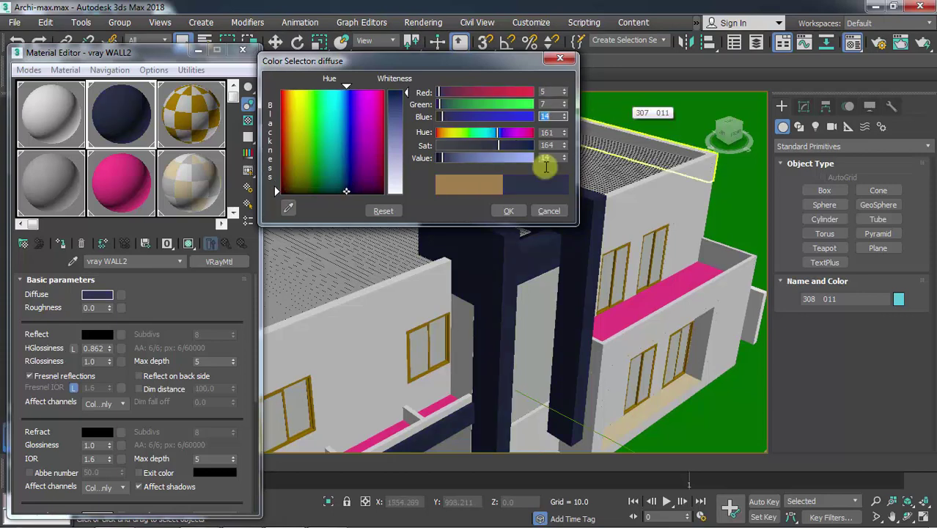
{"action": "left_click", "coordinate": [508, 210]}
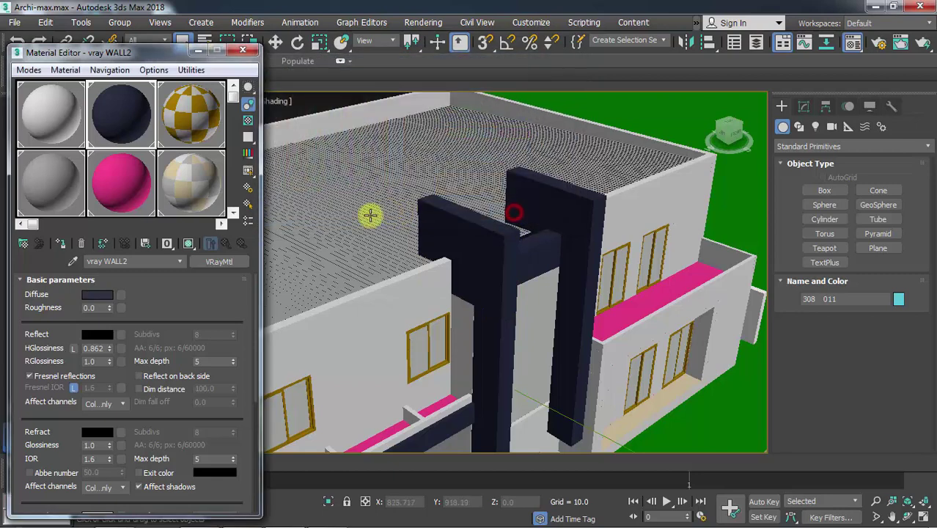
Step: Load Material #739 and make its glass sub-material's diffuse a neutral near-black
{"action": "left_click", "coordinate": [194, 122]}
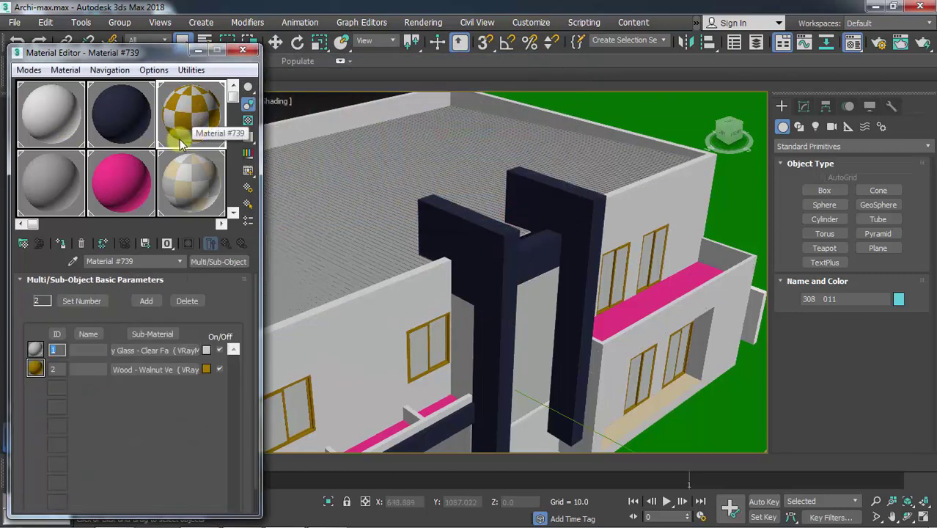
{"action": "left_click", "coordinate": [146, 350]}
{"action": "left_click", "coordinate": [98, 294]}
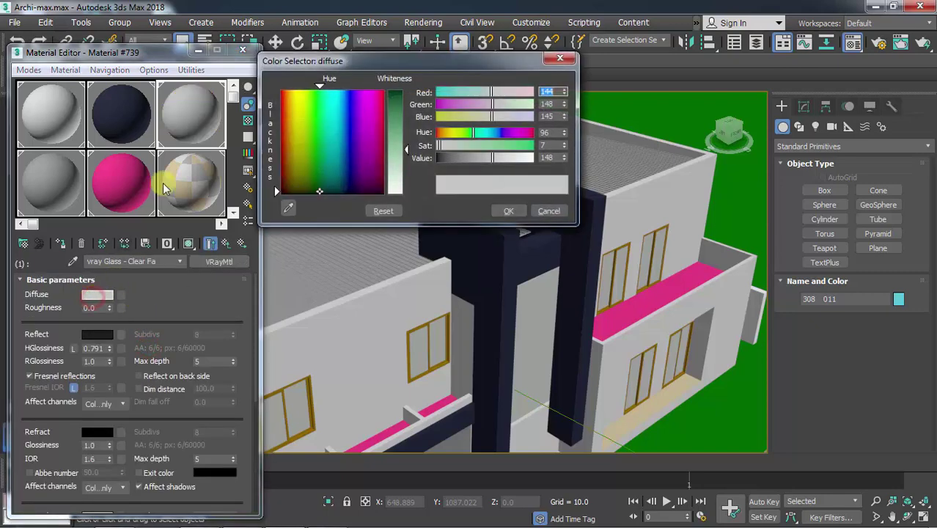
{"action": "left_click", "coordinate": [302, 194]}
{"action": "left_click_drag", "start_coordinate": [303, 194], "coordinate": [277, 194]}
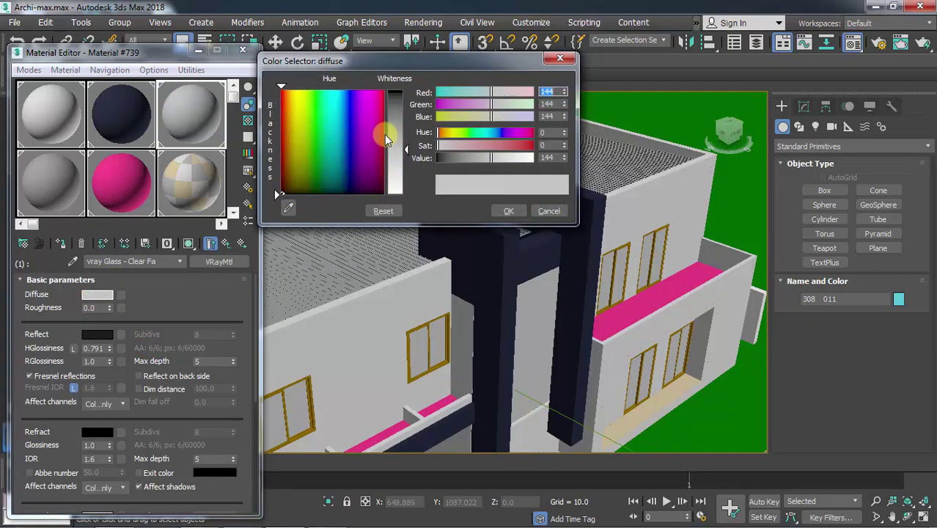
{"action": "left_click_drag", "start_coordinate": [409, 149], "coordinate": [401, 97]}
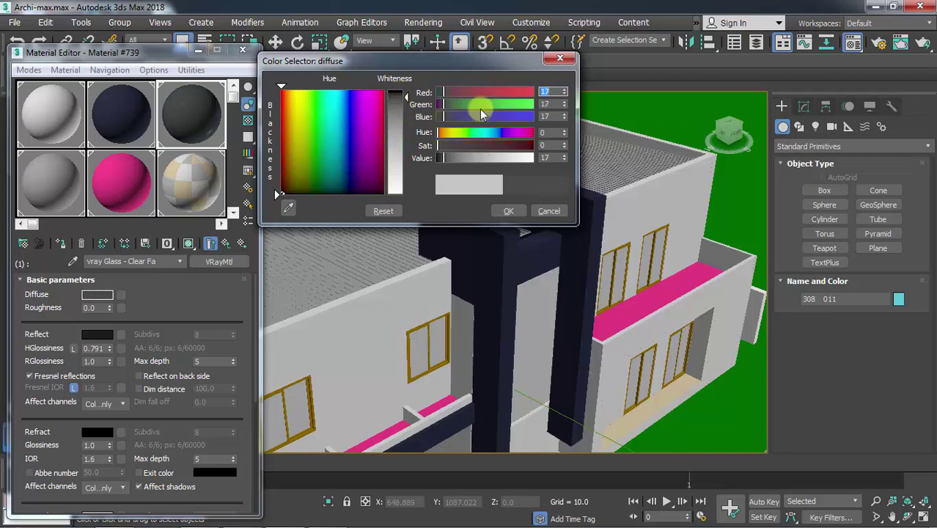
{"action": "left_click", "coordinate": [508, 211]}
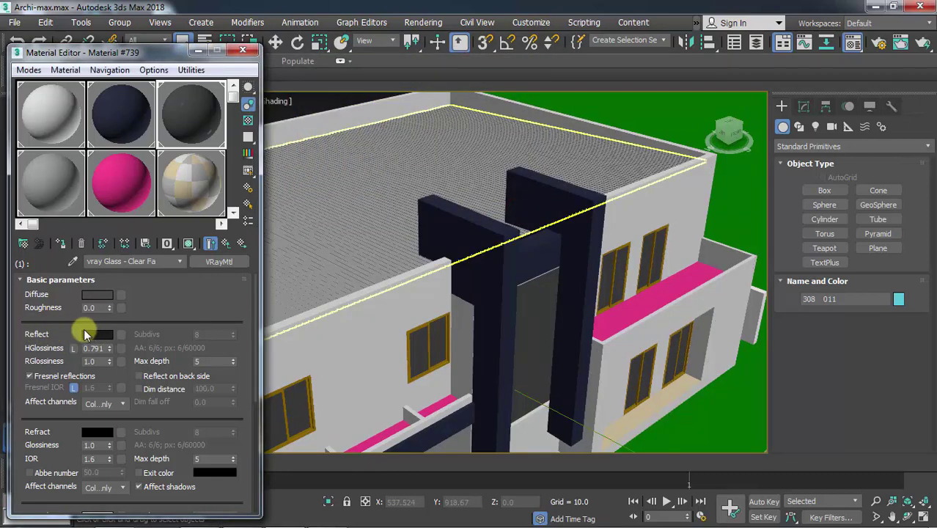
Step: Set the glass reflection to pure white and refraction to near-white 230, then preview it enlarged
{"action": "left_click", "coordinate": [84, 334]}
{"action": "left_click_drag", "start_coordinate": [401, 88], "coordinate": [389, 194]}
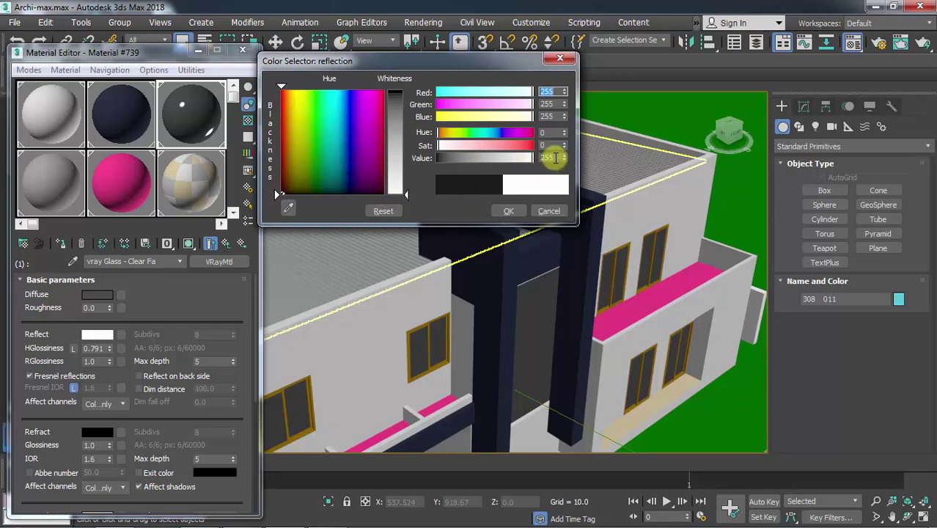
{"action": "left_click", "coordinate": [510, 212]}
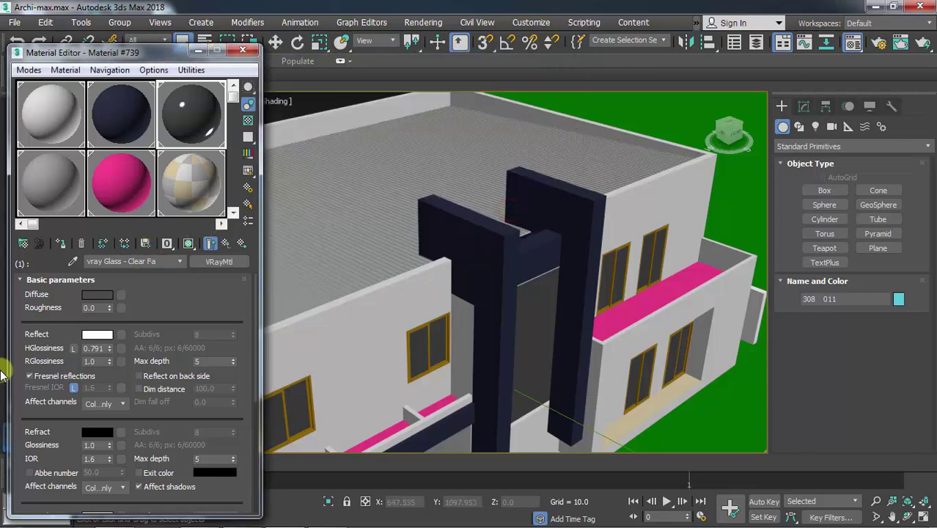
{"action": "left_click", "coordinate": [93, 438]}
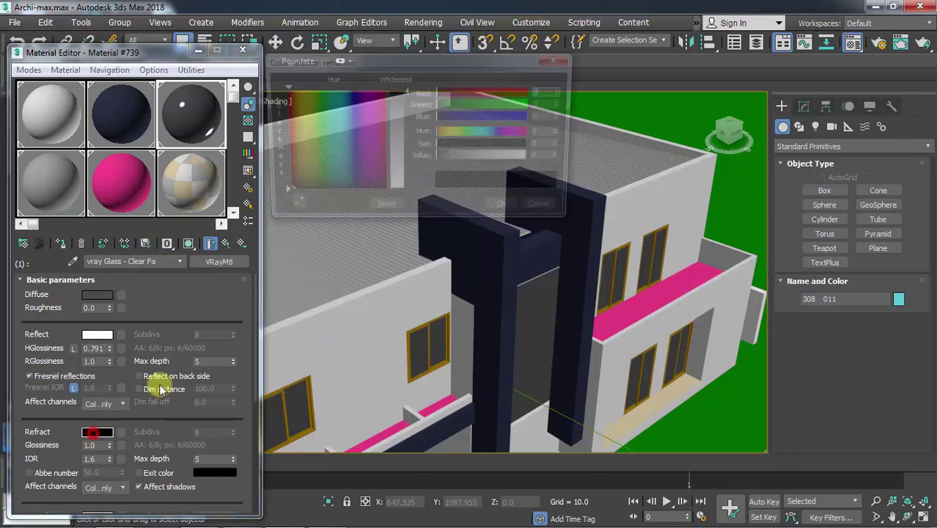
{"action": "left_click_drag", "start_coordinate": [396, 88], "coordinate": [406, 176]}
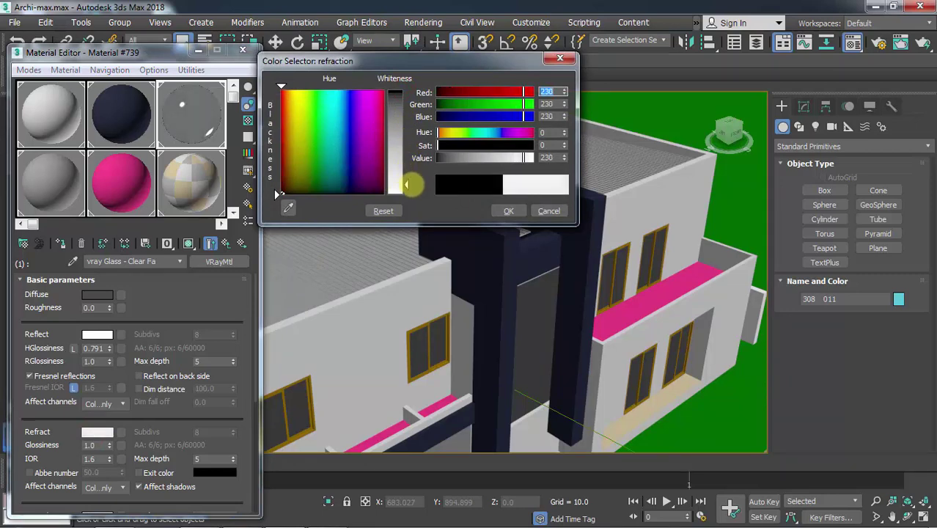
{"action": "left_click", "coordinate": [509, 211]}
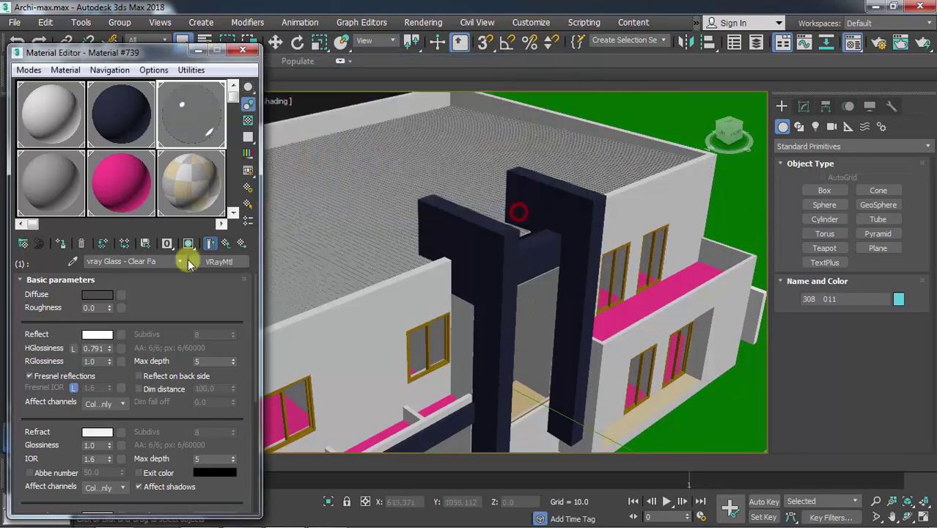
{"action": "double_click", "coordinate": [95, 348]}
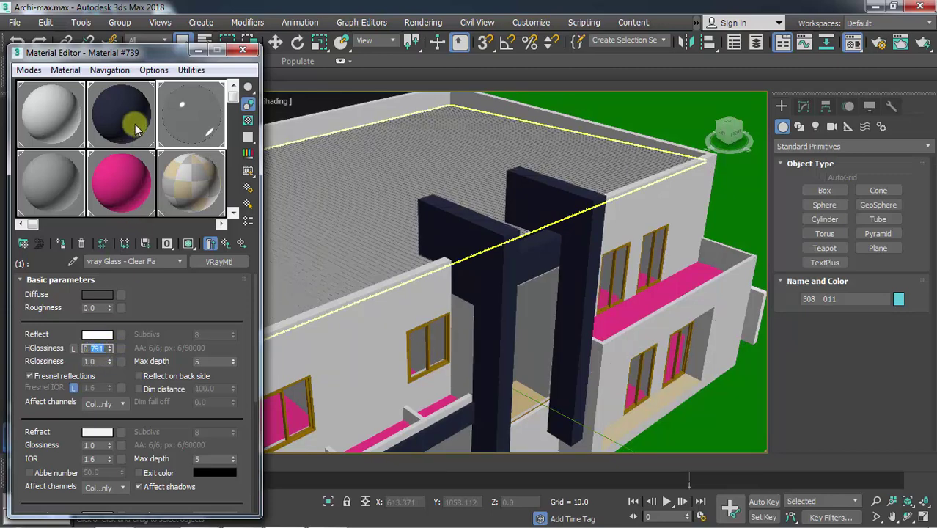
{"action": "double_click", "coordinate": [198, 107]}
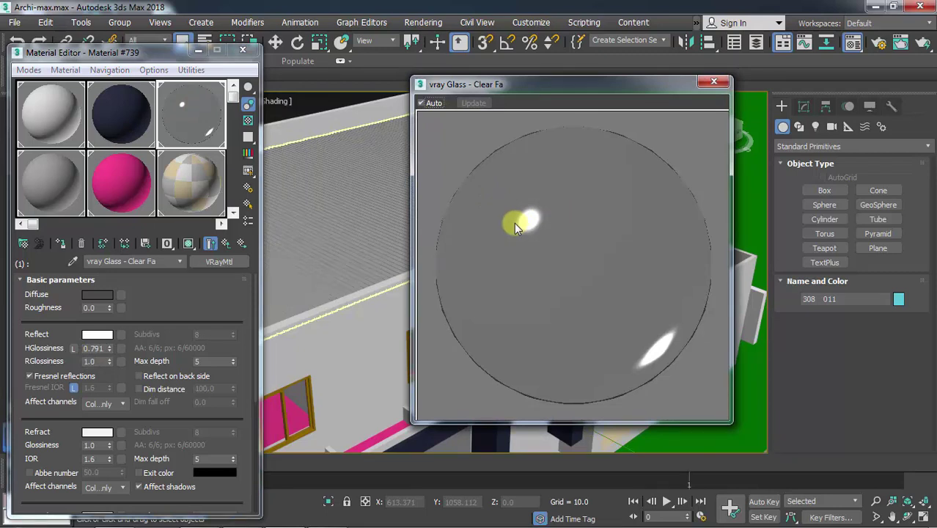
Step: Set the glass highlight glossiness to 0.7 and unlock the Fresnel IOR
{"action": "double_click", "coordinate": [94, 349]}
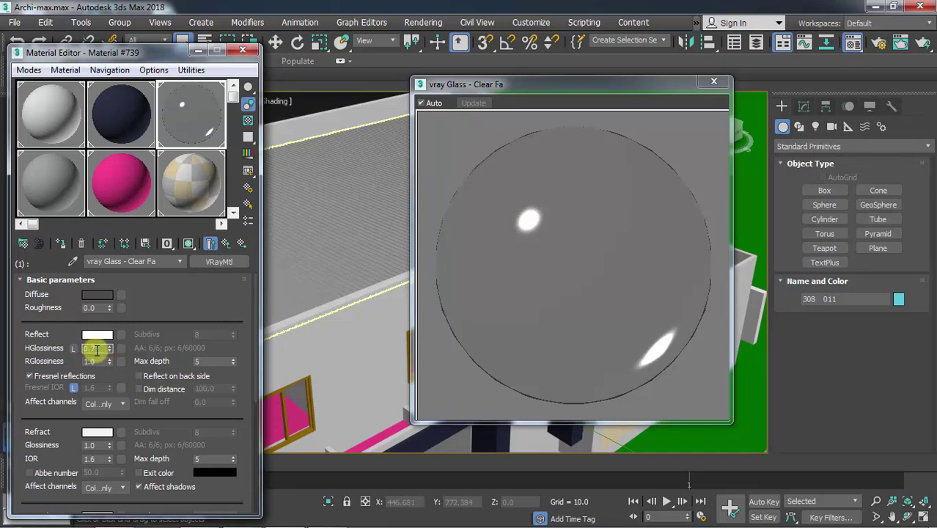
{"action": "type", "text": "0.7"}
{"action": "key", "text": "Return"}
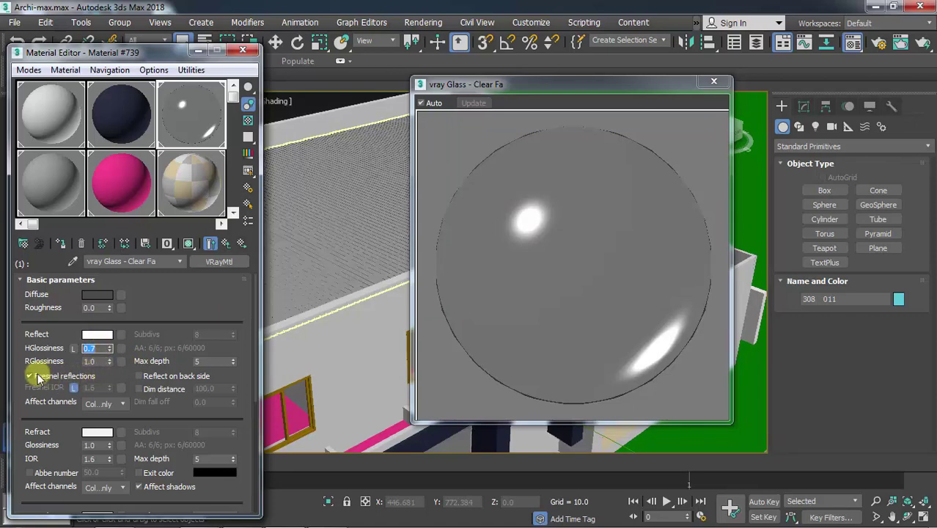
{"action": "left_click", "coordinate": [72, 387]}
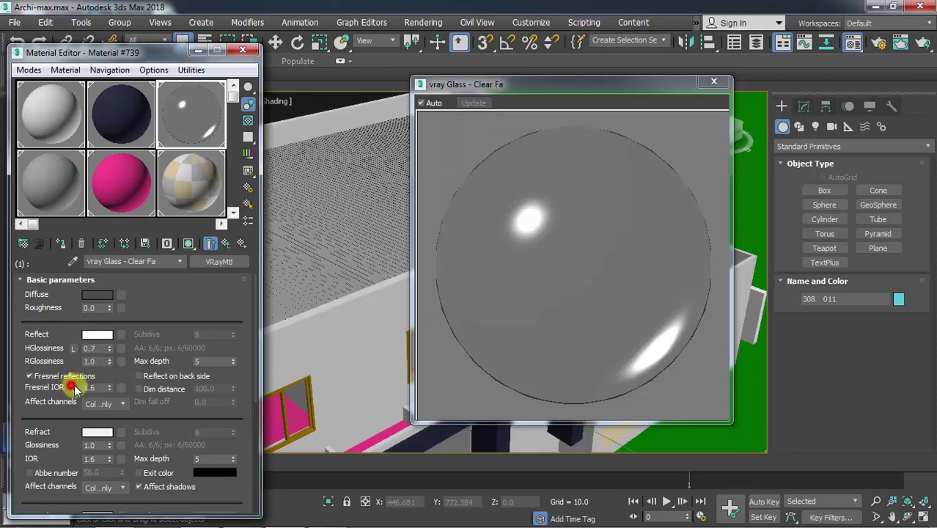
{"action": "double_click", "coordinate": [87, 388]}
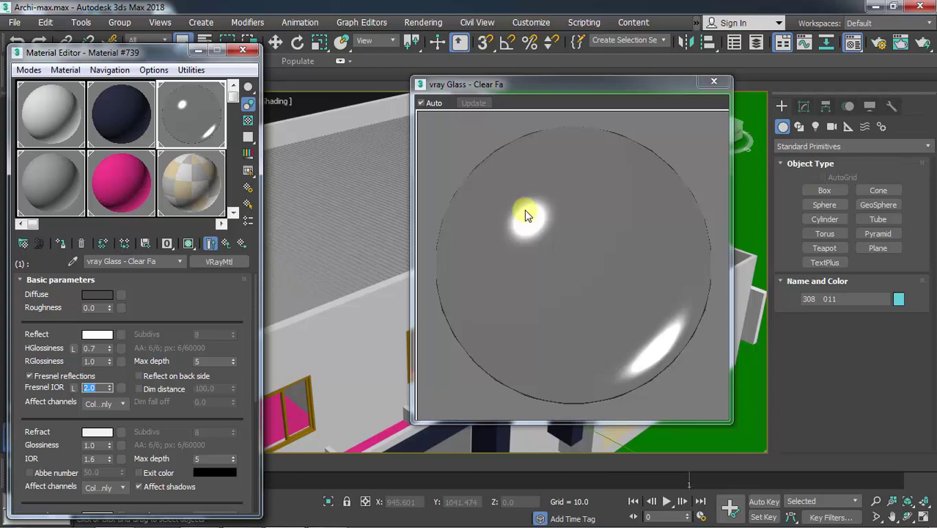
Step: Enable Trace reflections and Trace refractions for the glass and show a checkered sample background
{"action": "mouse_move", "coordinate": [367, 524]}
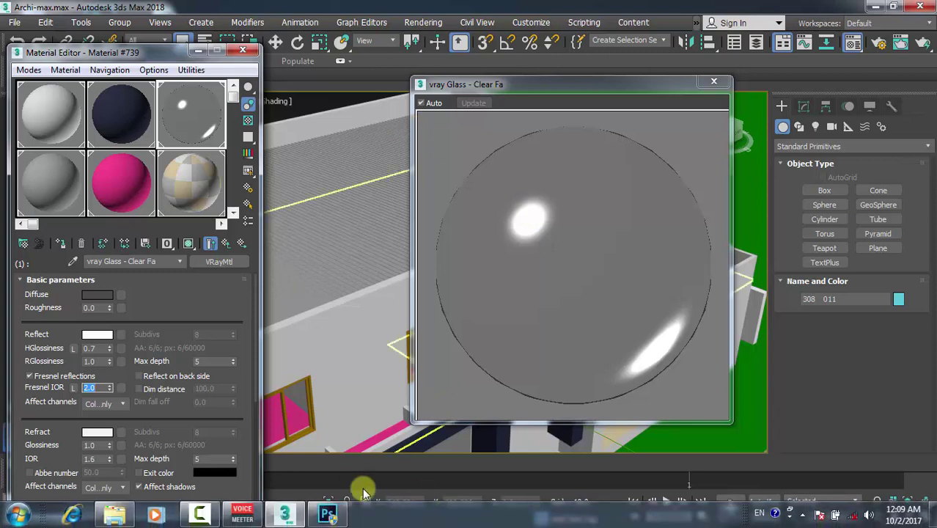
{"action": "left_click", "coordinate": [233, 519]}
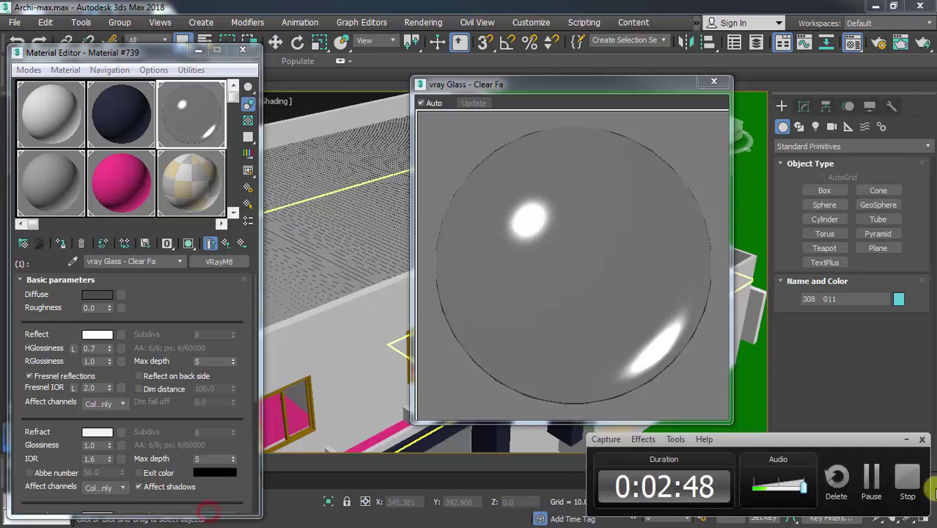
{"action": "left_click", "coordinate": [880, 484]}
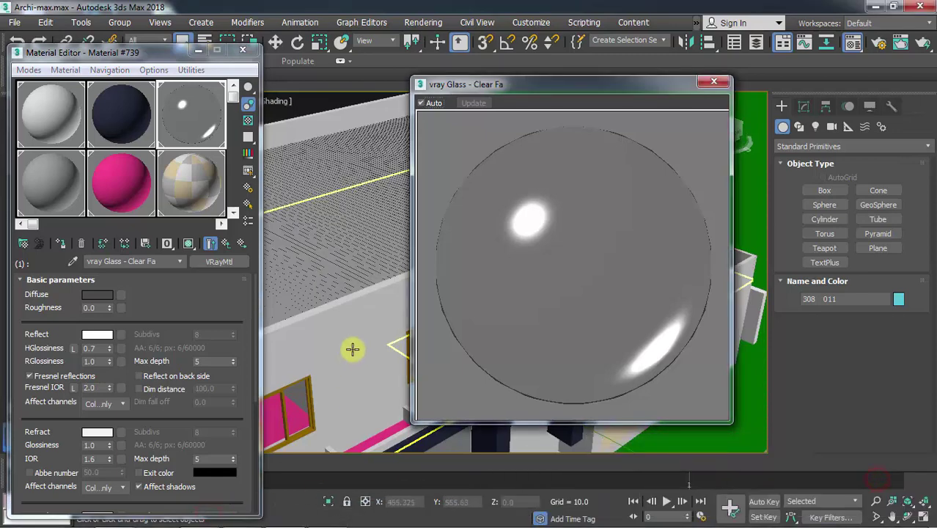
{"action": "left_click_drag", "start_coordinate": [253, 328], "coordinate": [247, 446]}
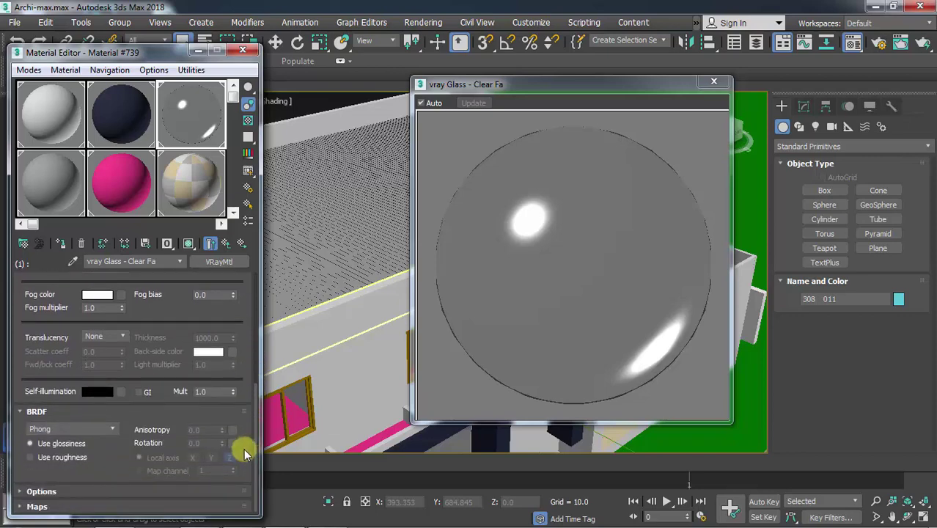
{"action": "left_click", "coordinate": [91, 490]}
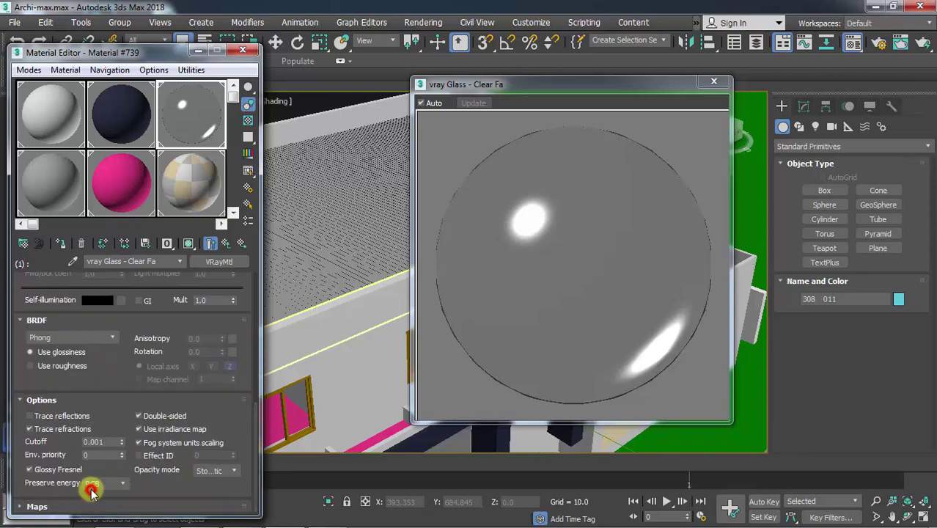
{"action": "left_click", "coordinate": [30, 415]}
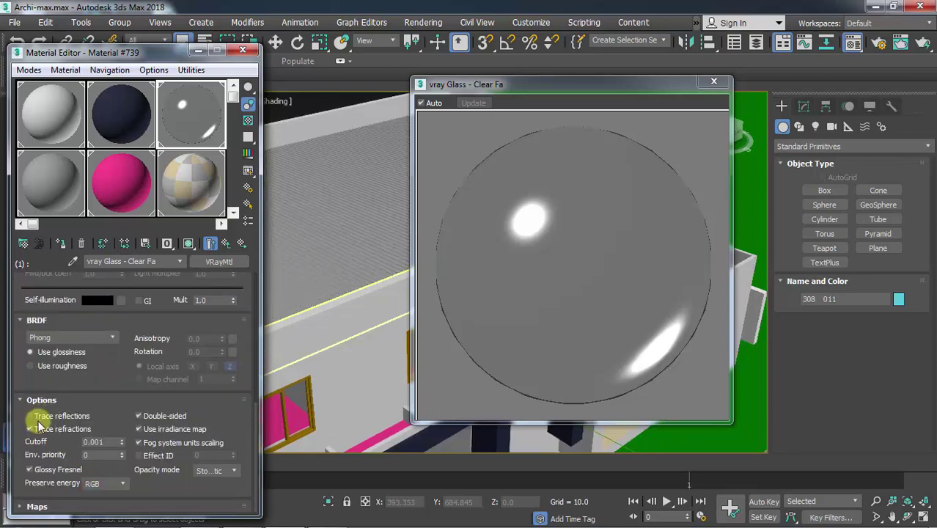
{"action": "left_click", "coordinate": [35, 426]}
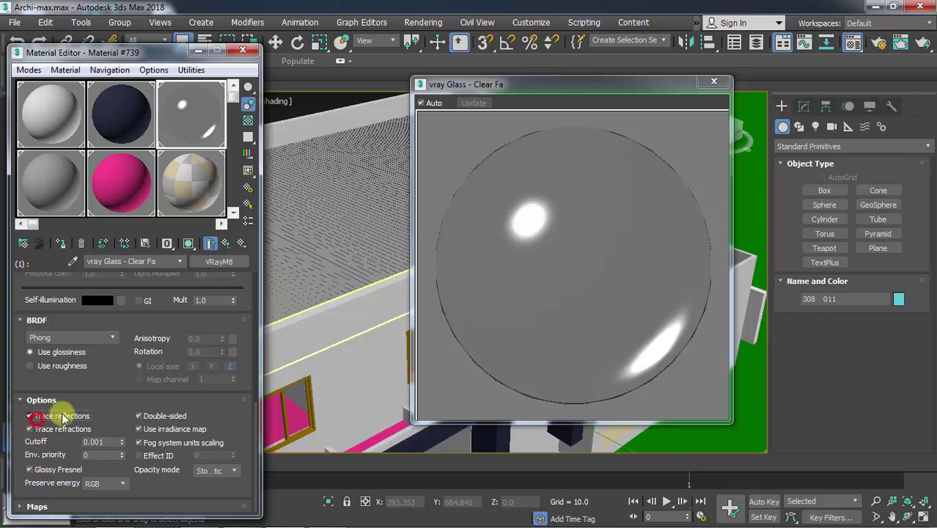
{"action": "left_click", "coordinate": [249, 120]}
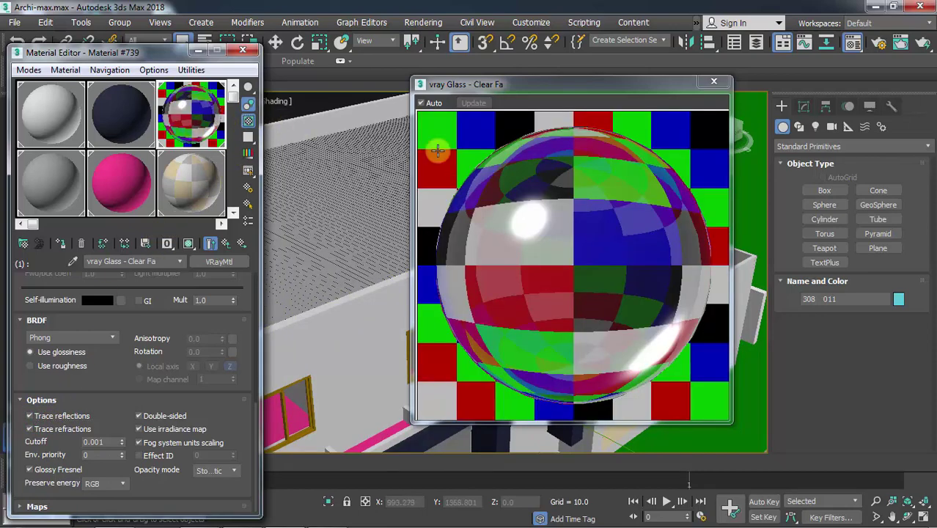
{"action": "left_click", "coordinate": [712, 81]}
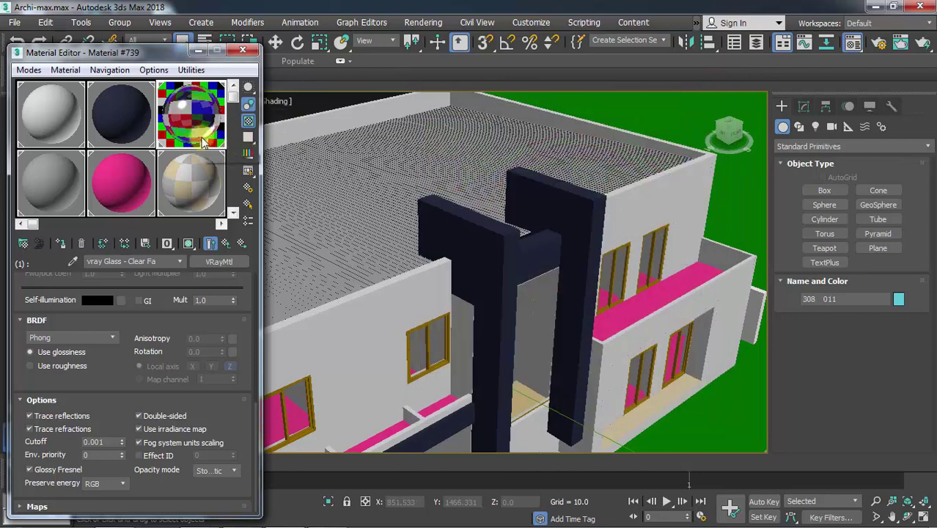
Step: Open the Wood - Walnut sub-material and set its diffuse to near-black RGB 7, 7, 7
{"action": "left_click", "coordinate": [225, 244]}
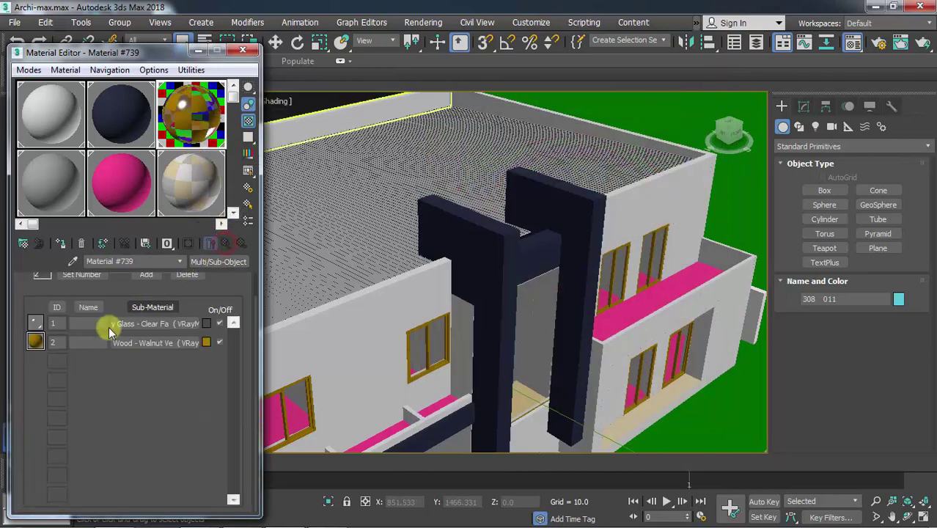
{"action": "left_click", "coordinate": [148, 342]}
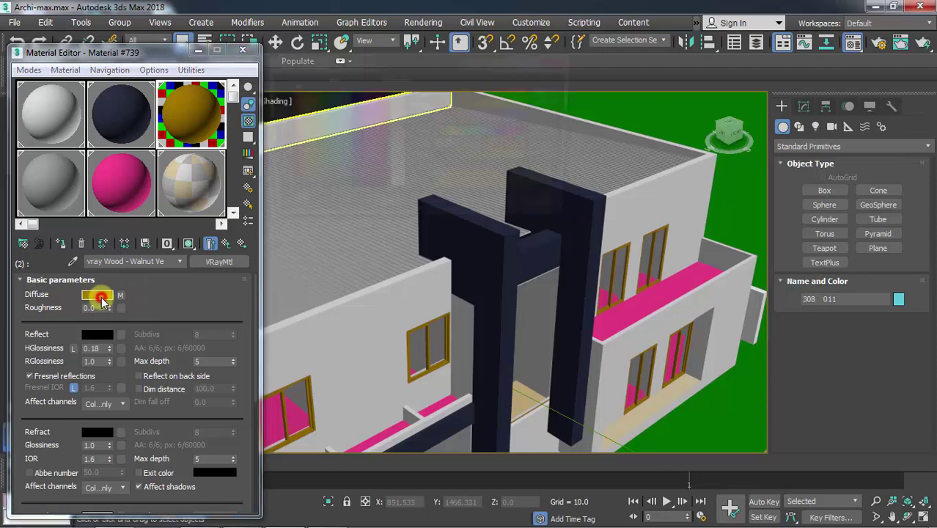
{"action": "left_click", "coordinate": [98, 296]}
{"action": "left_click", "coordinate": [290, 191]}
{"action": "mouse_move", "coordinate": [289, 192]}
{"action": "left_mouse_down"}
{"action": "mouse_move", "coordinate": [287, 184]}
{"action": "mouse_move", "coordinate": [278, 193]}
{"action": "left_mouse_up"}
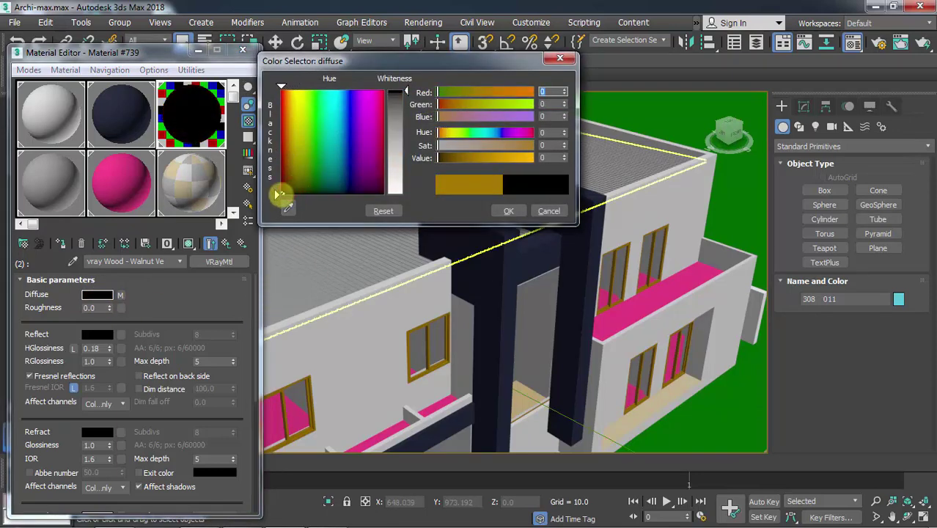
{"action": "left_click", "coordinate": [408, 93]}
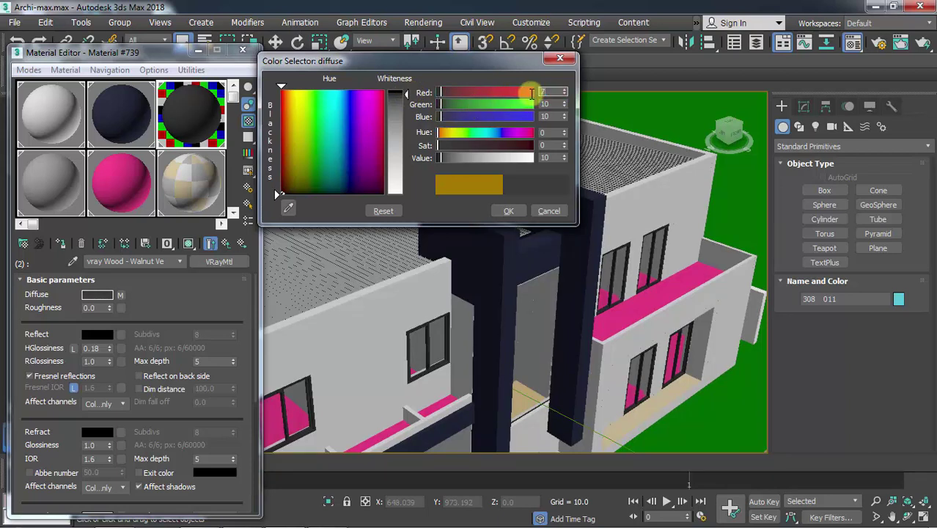
{"action": "key", "text": "Return"}
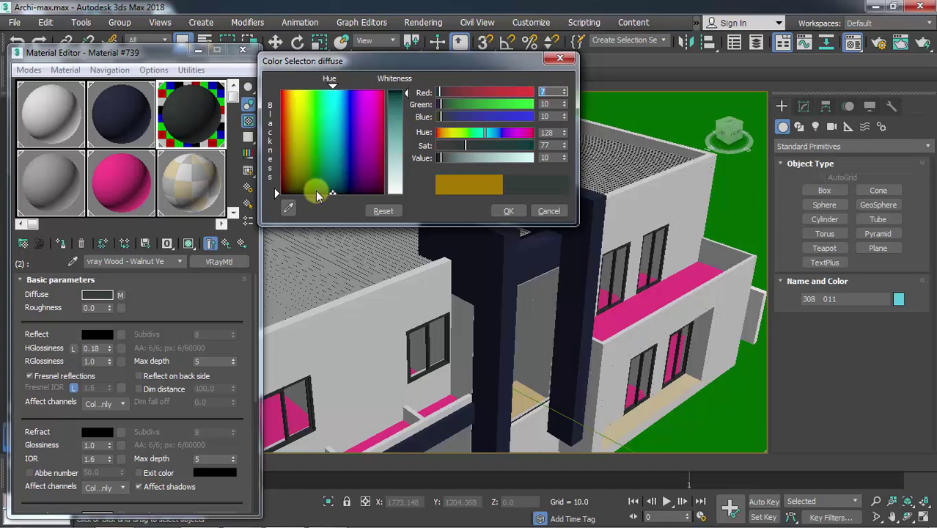
{"action": "left_click_drag", "start_coordinate": [318, 195], "coordinate": [274, 193]}
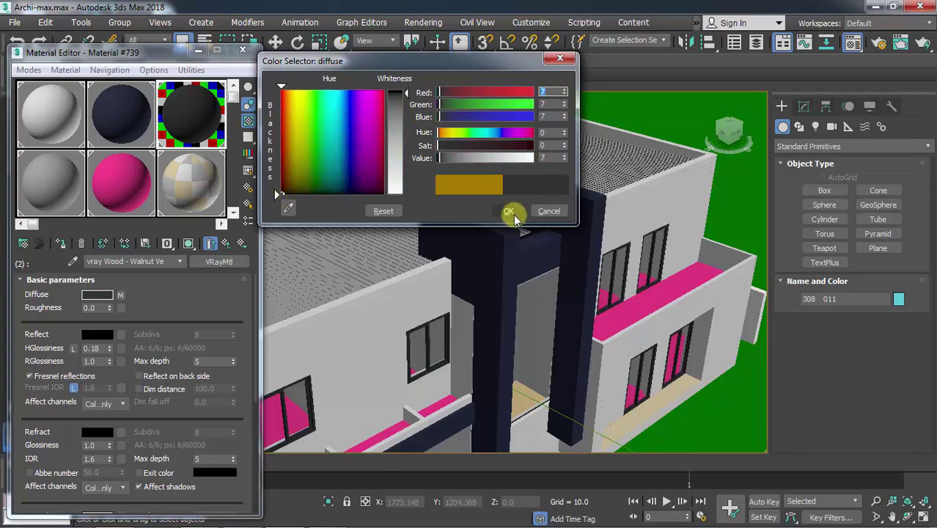
{"action": "left_click", "coordinate": [509, 211]}
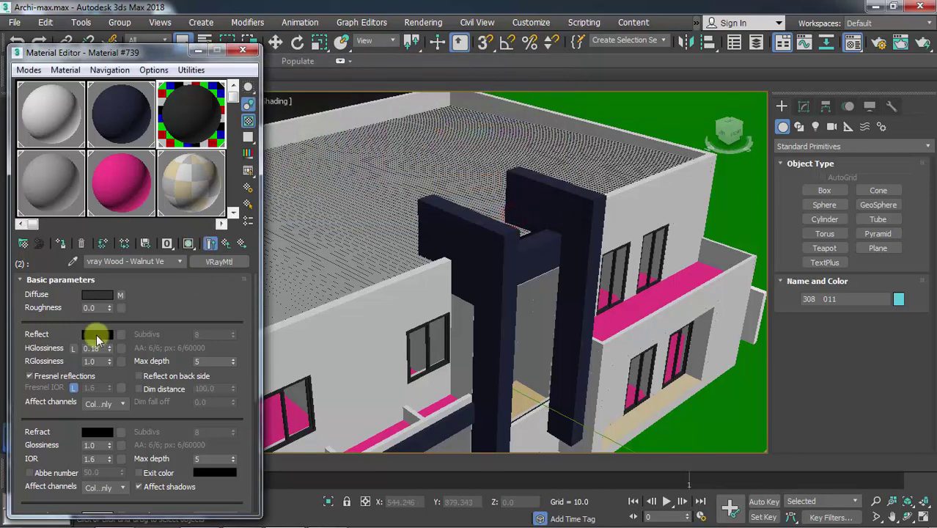
Step: Give the walnut wood a grey 62 reflection and 0.7 highlight glossiness, checking the enlarged preview
{"action": "left_click", "coordinate": [96, 336]}
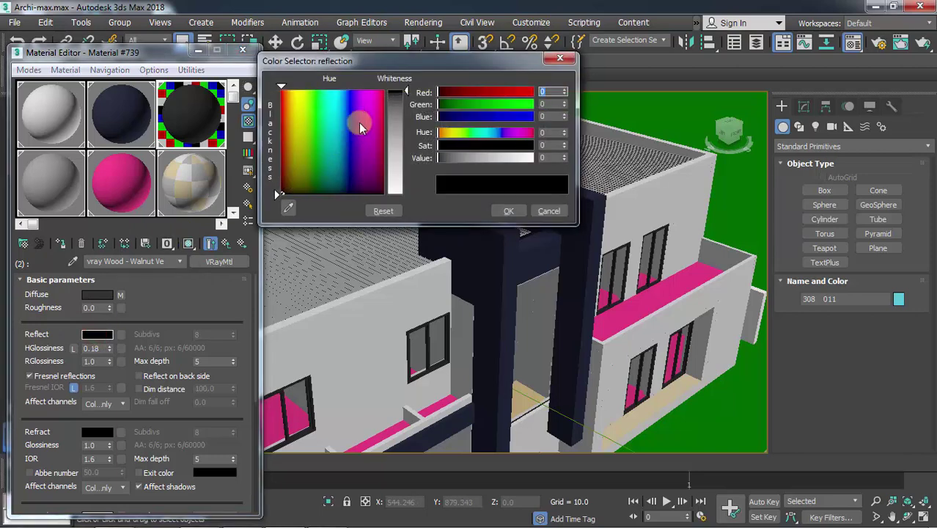
{"action": "left_click_drag", "start_coordinate": [405, 87], "coordinate": [407, 110]}
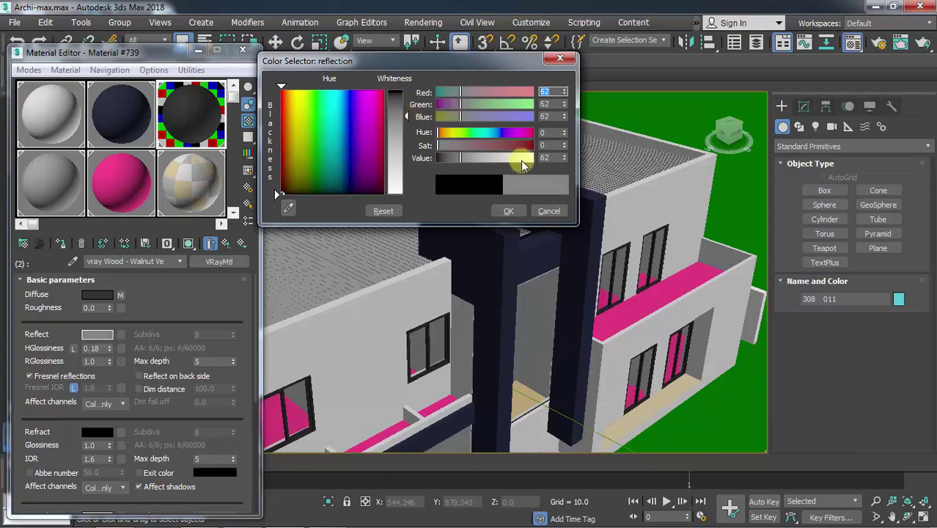
{"action": "left_click", "coordinate": [512, 211]}
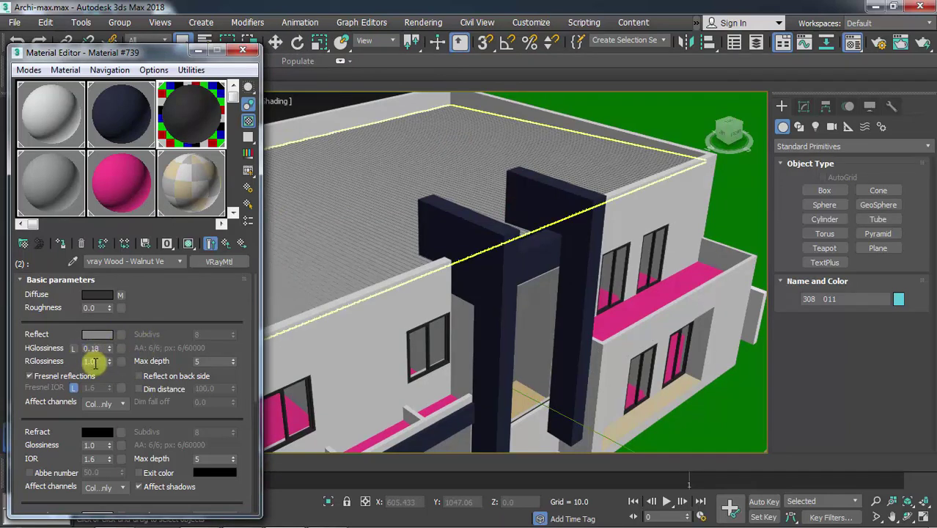
{"action": "left_click", "coordinate": [97, 349]}
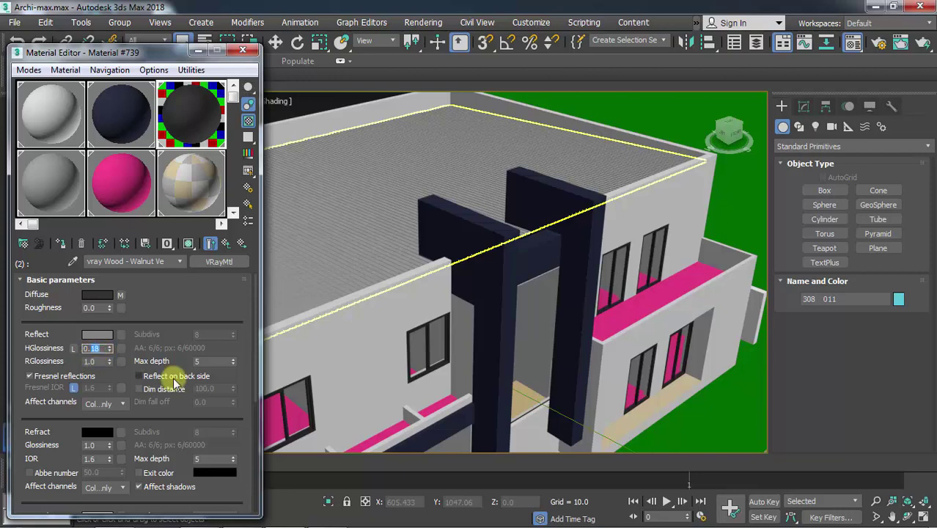
{"action": "type", "text": "0.7"}
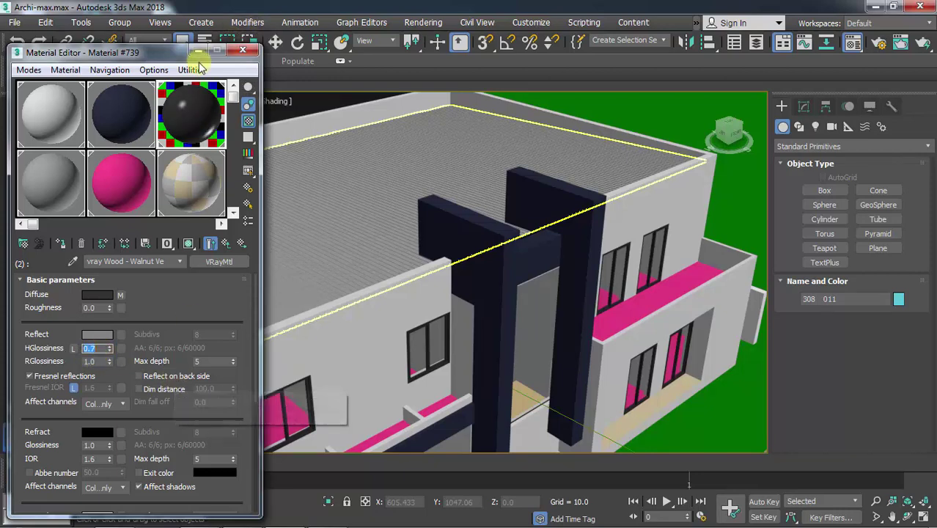
{"action": "double_click", "coordinate": [173, 107]}
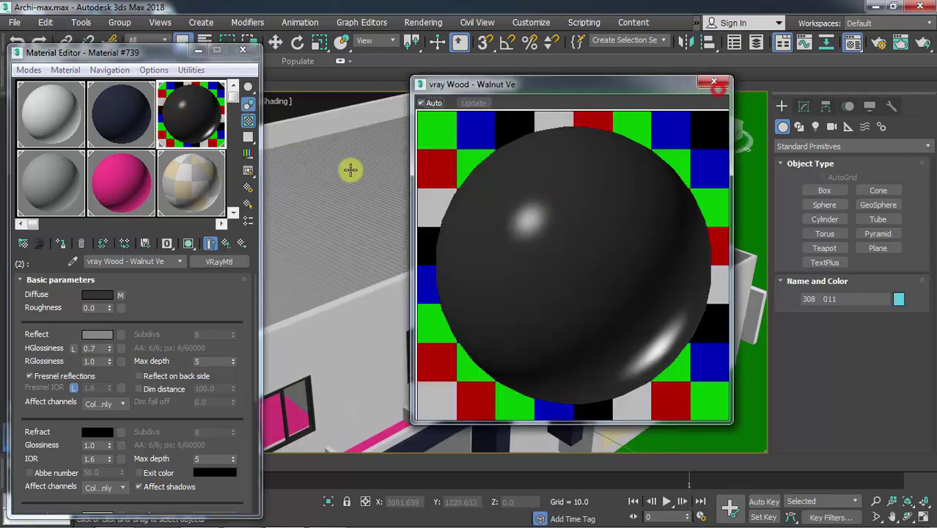
{"action": "left_click", "coordinate": [713, 81]}
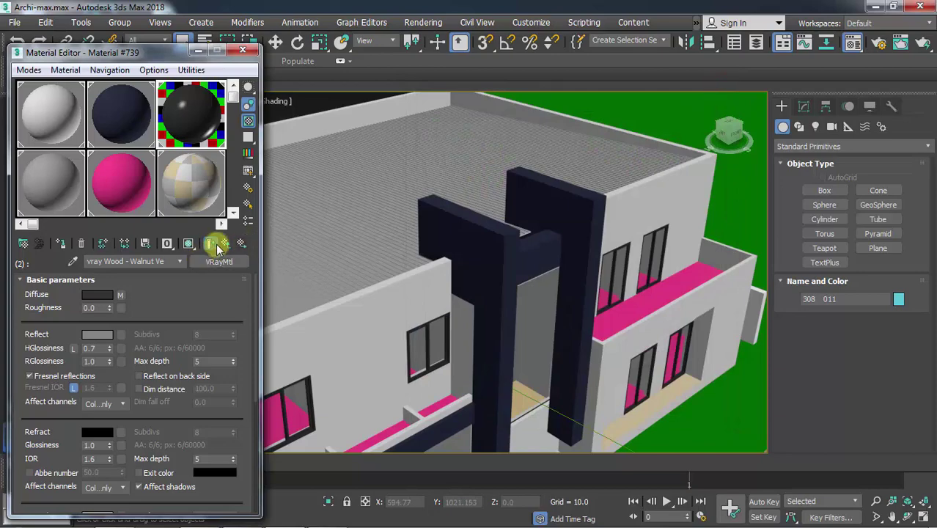
Step: Return to Material #739 and load the vray roof material for editing
{"action": "left_click", "coordinate": [224, 244]}
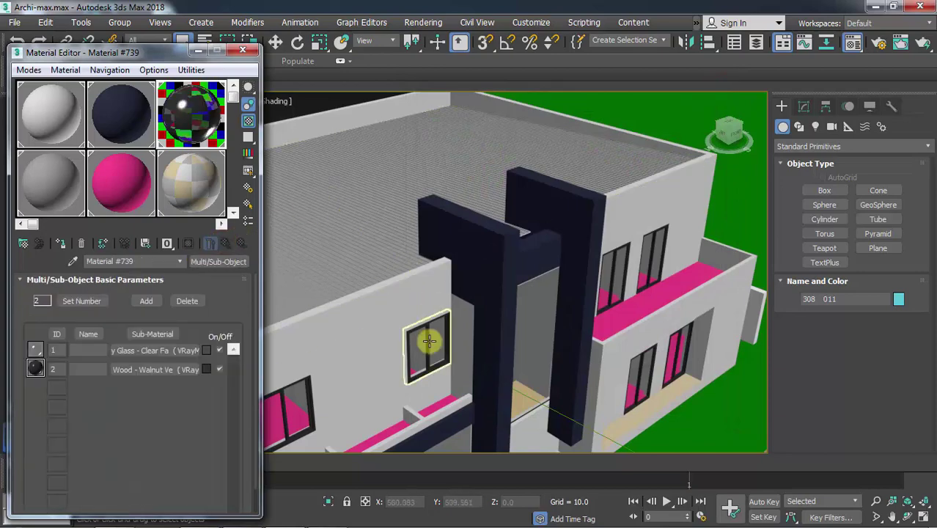
{"action": "middle_click_drag", "start_coordinate": [429, 339], "coordinate": [426, 321], "text": "alt"}
{"action": "scroll", "coordinate": [426, 326], "scroll_direction": "up", "scroll_amount": 5}
{"action": "scroll", "coordinate": [428, 331], "scroll_direction": "down", "scroll_amount": 5}
{"action": "scroll", "coordinate": [431, 333], "scroll_direction": "up", "scroll_amount": 5}
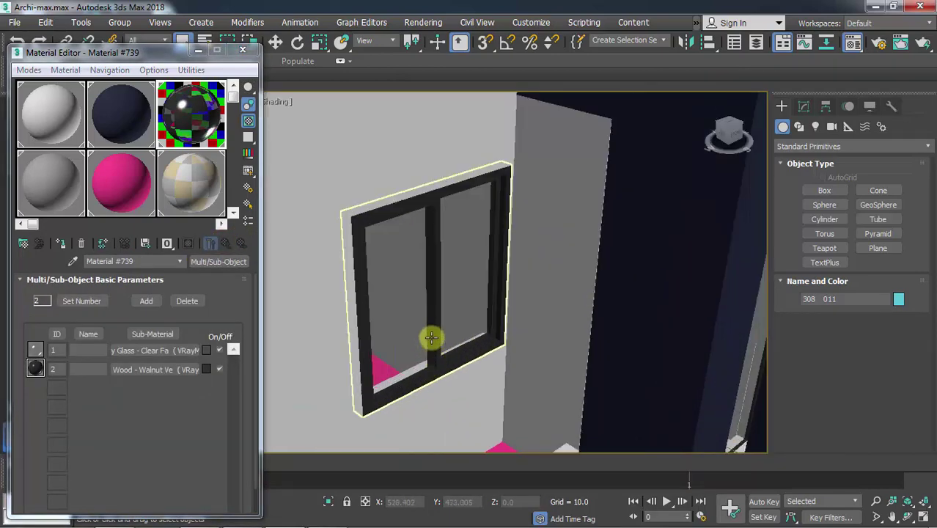
{"action": "scroll", "coordinate": [421, 299], "scroll_direction": "down", "scroll_amount": 10}
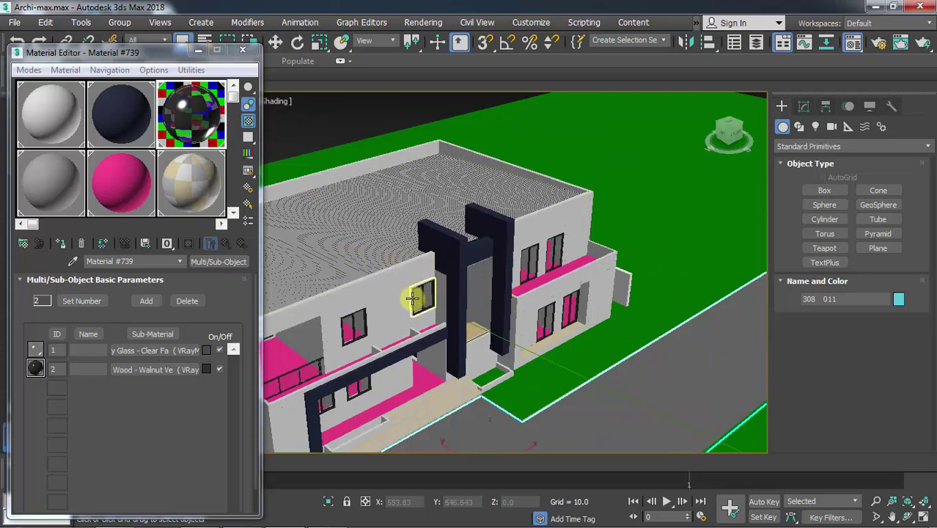
{"action": "scroll", "coordinate": [358, 285], "scroll_direction": "up", "scroll_amount": 5}
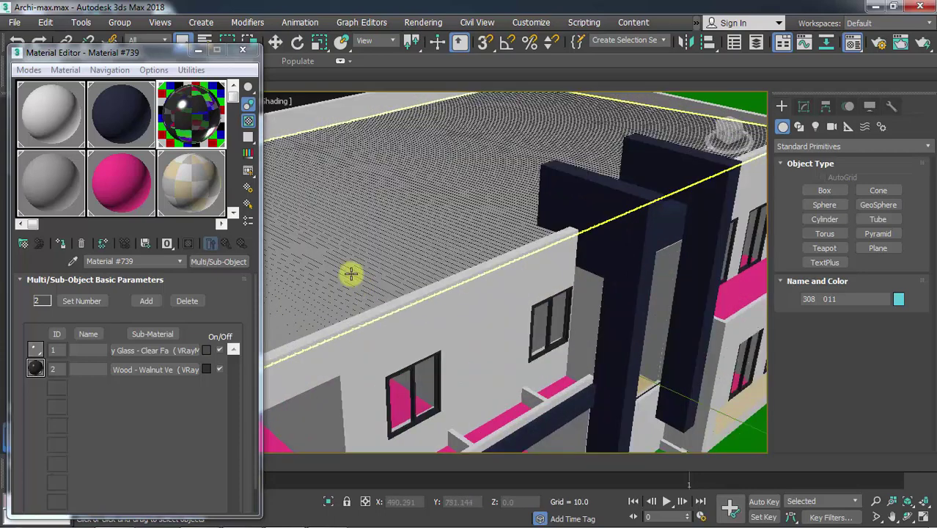
{"action": "left_click", "coordinate": [43, 191]}
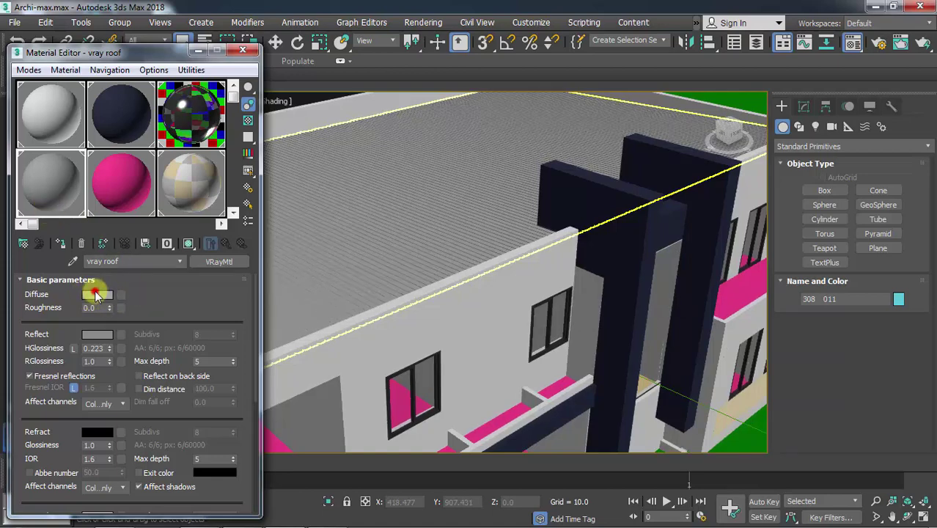
Step: Set the vray roof diffuse to a deep maroon, RGB 22, 0, 0
{"action": "left_click", "coordinate": [96, 295]}
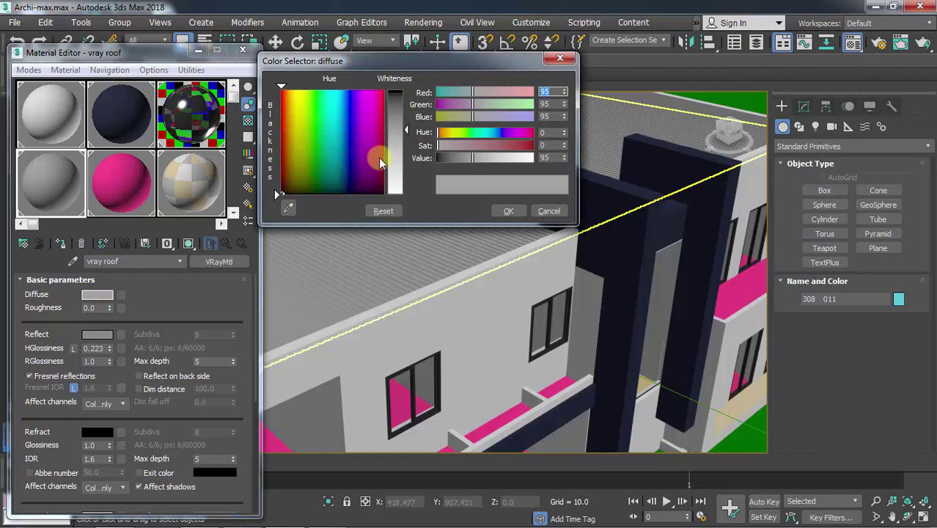
{"action": "left_click_drag", "start_coordinate": [380, 171], "coordinate": [378, 188]}
{"action": "left_click_drag", "start_coordinate": [448, 145], "coordinate": [490, 145]}
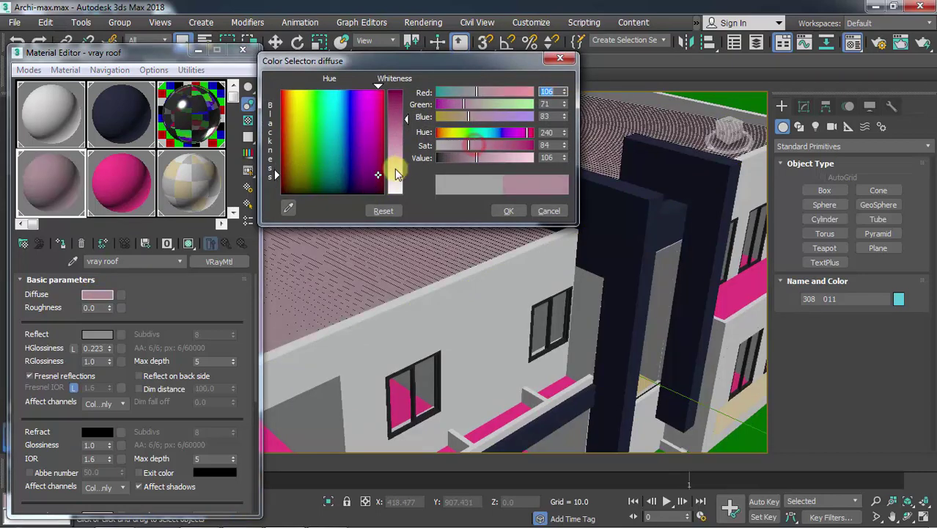
{"action": "left_click_drag", "start_coordinate": [355, 168], "coordinate": [314, 143]}
{"action": "left_click", "coordinate": [281, 95]}
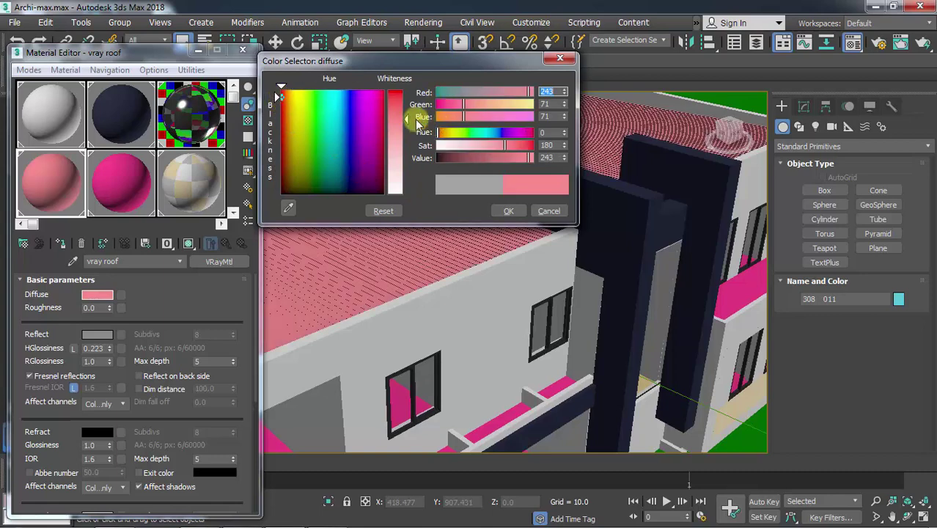
{"action": "mouse_move", "coordinate": [395, 117]}
{"action": "left_mouse_down"}
{"action": "mouse_move", "coordinate": [400, 110]}
{"action": "mouse_move", "coordinate": [367, 98]}
{"action": "left_mouse_up"}
{"action": "left_click_drag", "start_coordinate": [276, 163], "coordinate": [284, 183]}
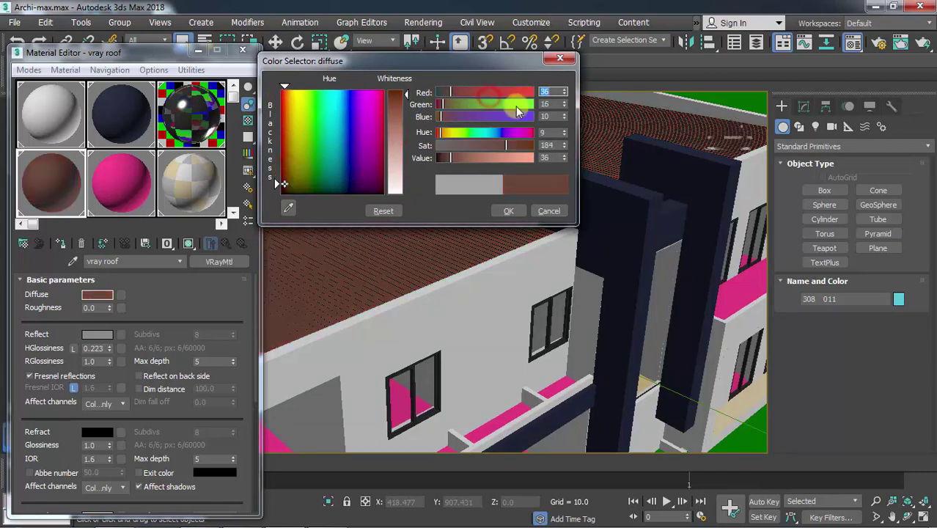
{"action": "left_click", "coordinate": [491, 93]}
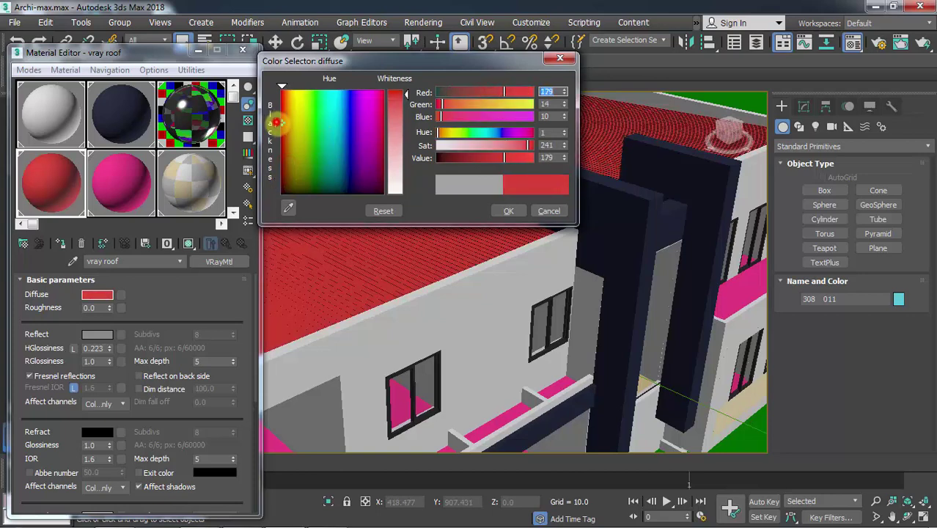
{"action": "left_click_drag", "start_coordinate": [274, 119], "coordinate": [285, 180]}
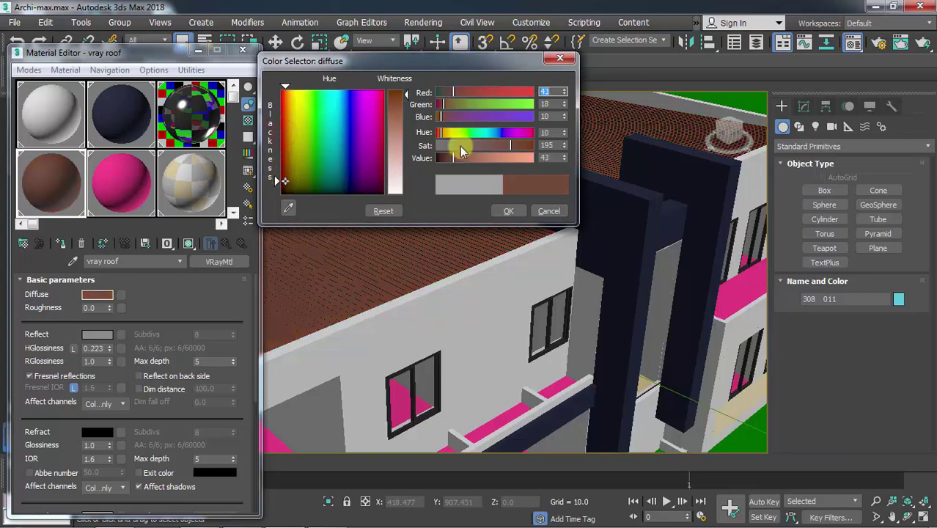
{"action": "left_click", "coordinate": [557, 91]}
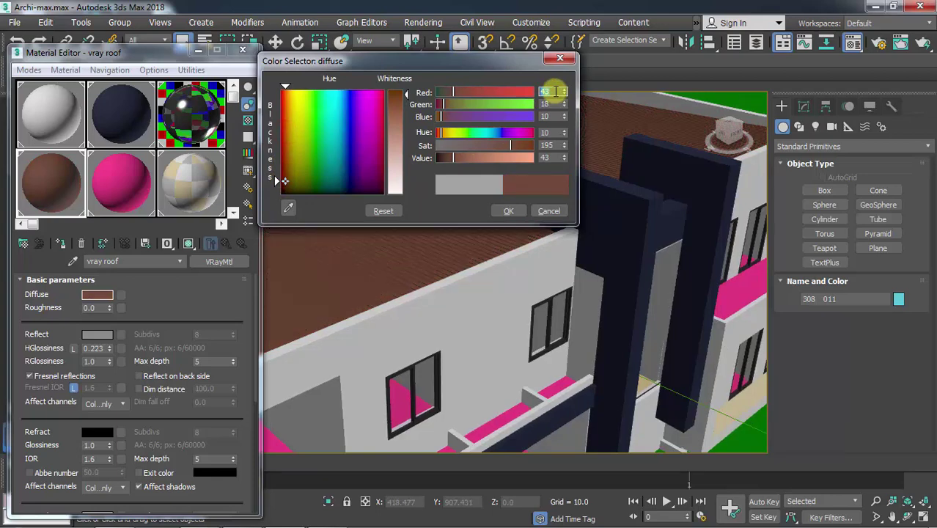
{"action": "type", "text": "22"}
{"action": "key", "text": "Tab"}
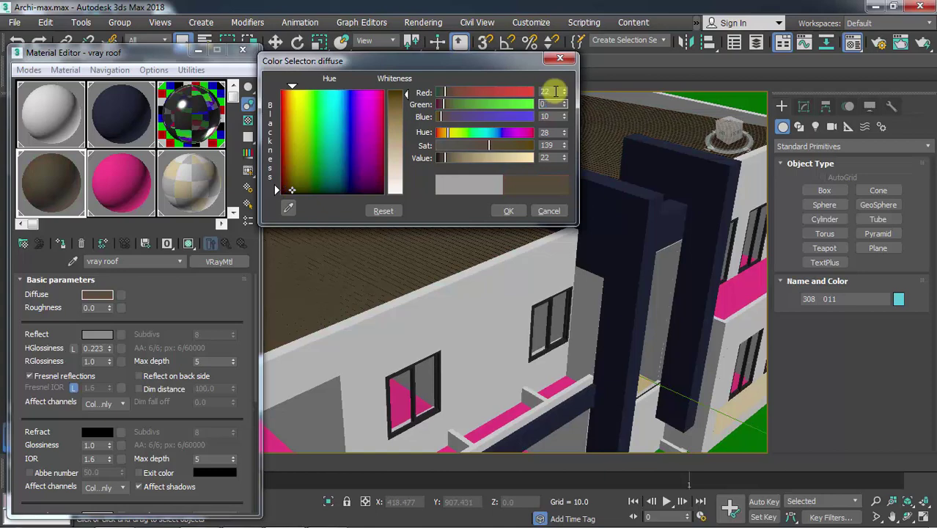
{"action": "key", "text": "Tab"}
{"action": "type", "text": "0"}
{"action": "key", "text": "Return"}
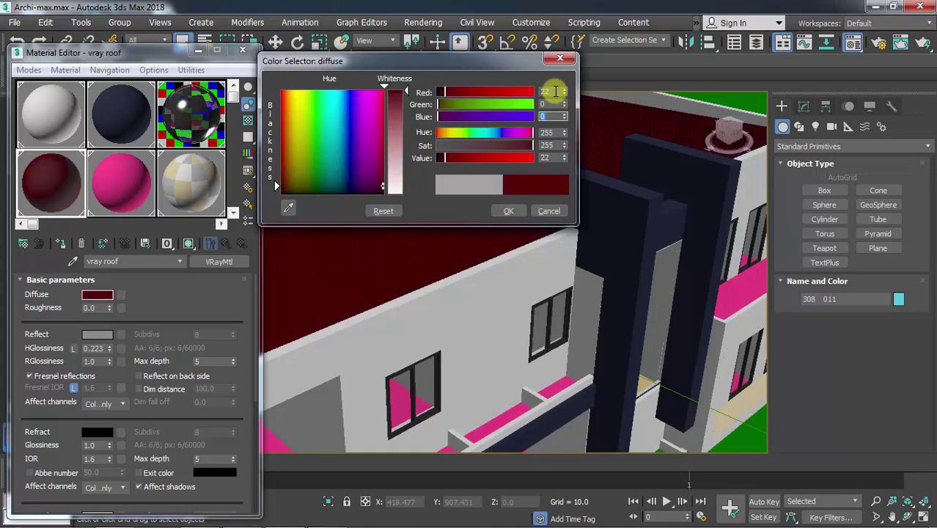
{"action": "left_click", "coordinate": [508, 210]}
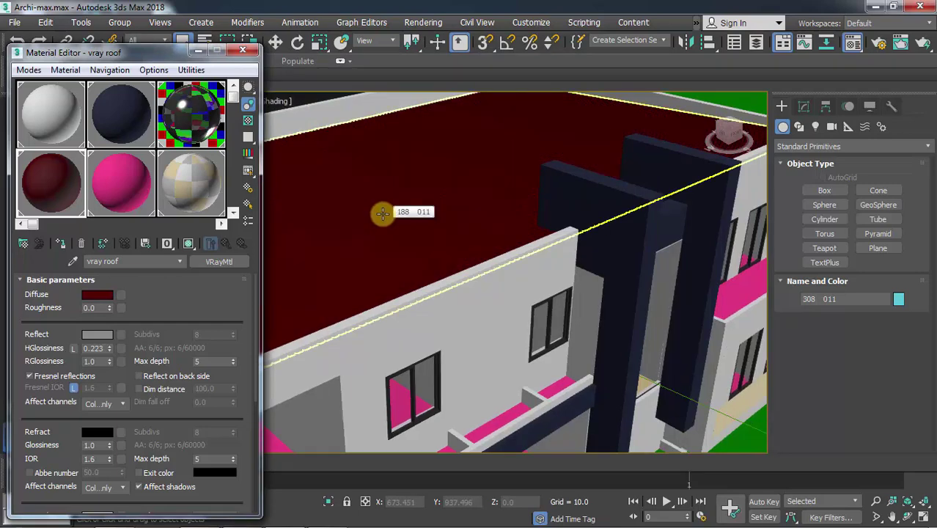
Step: Select the upper slab, activate the pink vray floor material, and start a map on its Diffuse
{"action": "scroll", "coordinate": [384, 217], "scroll_direction": "down", "scroll_amount": 5}
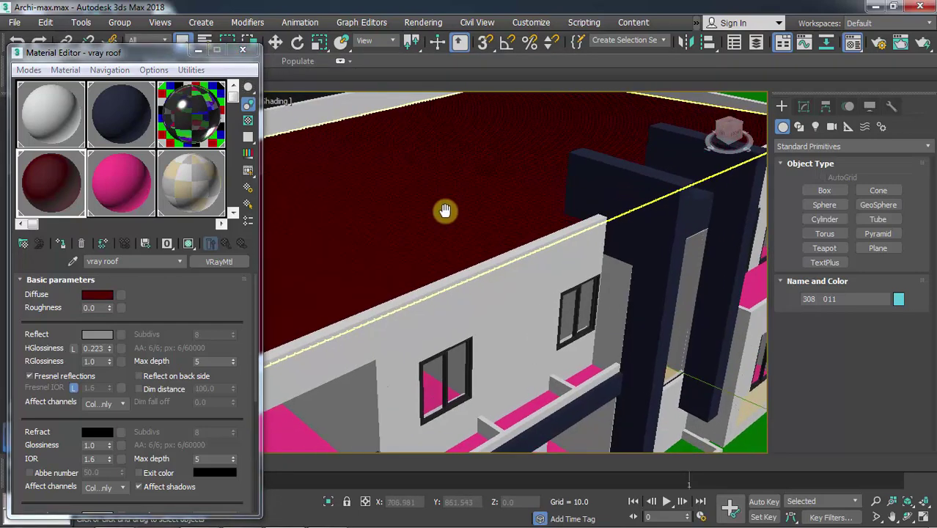
{"action": "scroll", "coordinate": [371, 318], "scroll_direction": "up", "scroll_amount": 6}
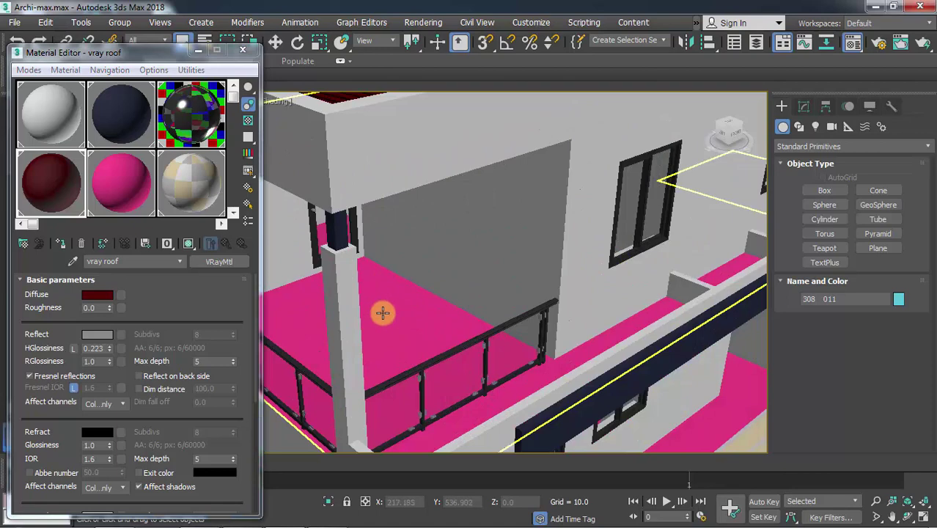
{"action": "left_click", "coordinate": [383, 309]}
{"action": "left_click", "coordinate": [119, 178]}
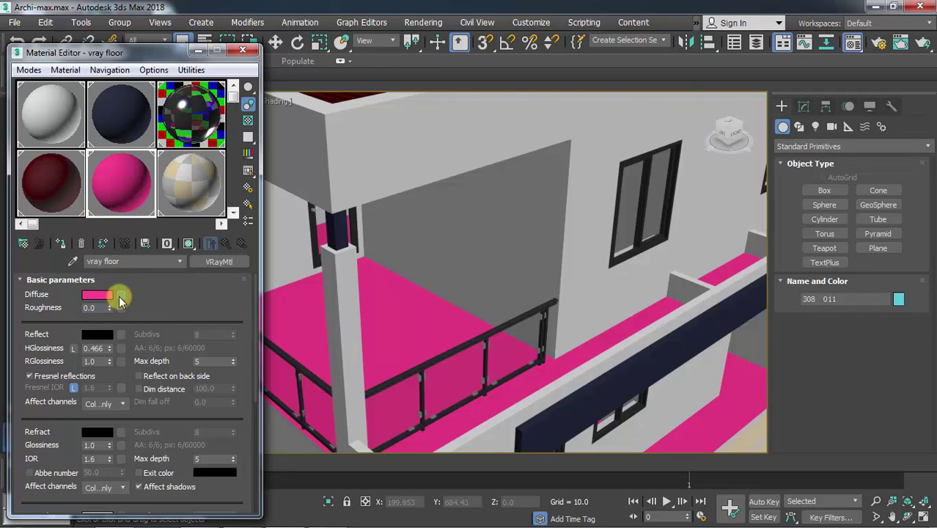
{"action": "left_click", "coordinate": [121, 295]}
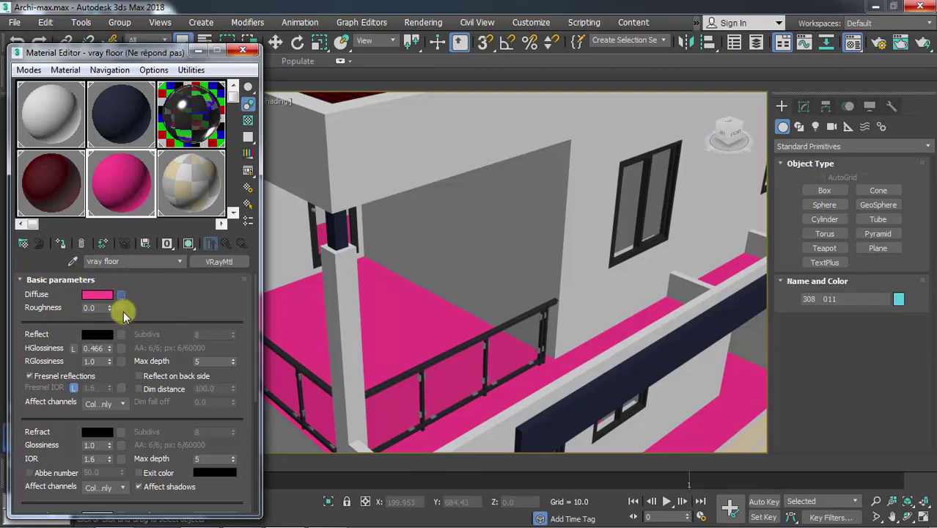
Step: Add a Bitmap map and browse to C:\Program Files (x86)\Common Files\Autodesk Shared\Materials\Textures\1\Mats
{"action": "left_click", "coordinate": [277, 48]}
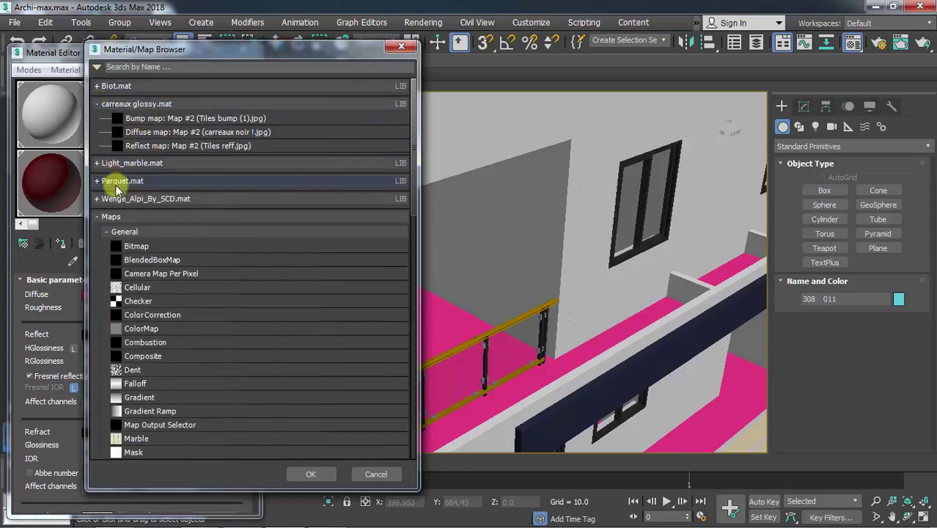
{"action": "left_click", "coordinate": [137, 247]}
{"action": "double_click", "coordinate": [137, 247]}
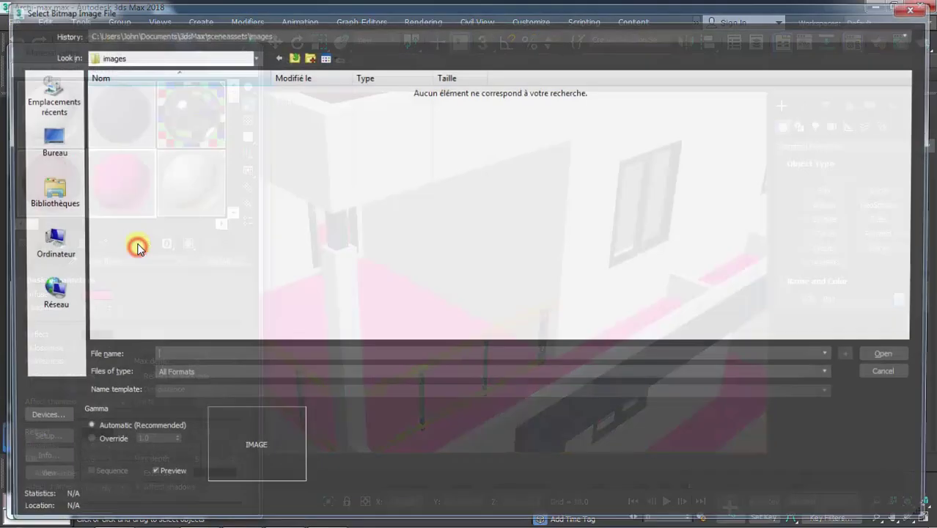
{"action": "left_click", "coordinate": [46, 244]}
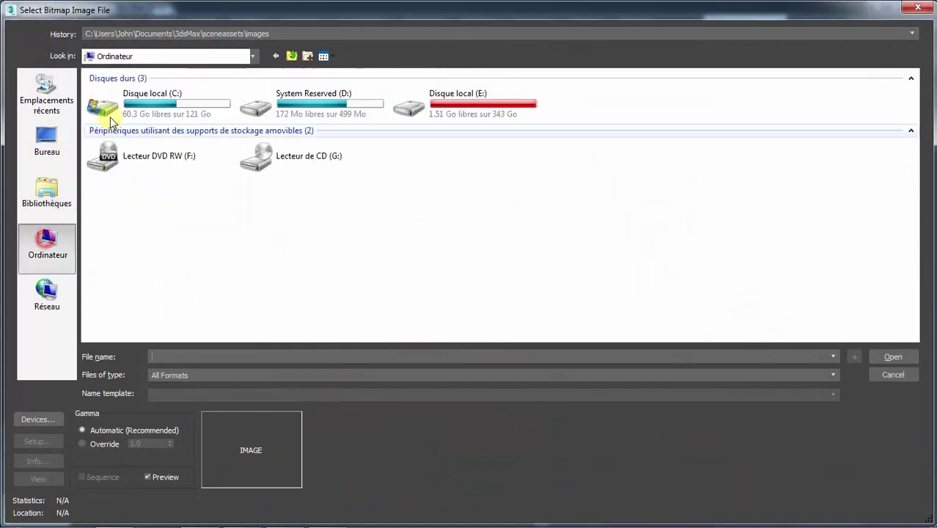
{"action": "double_click", "coordinate": [136, 97]}
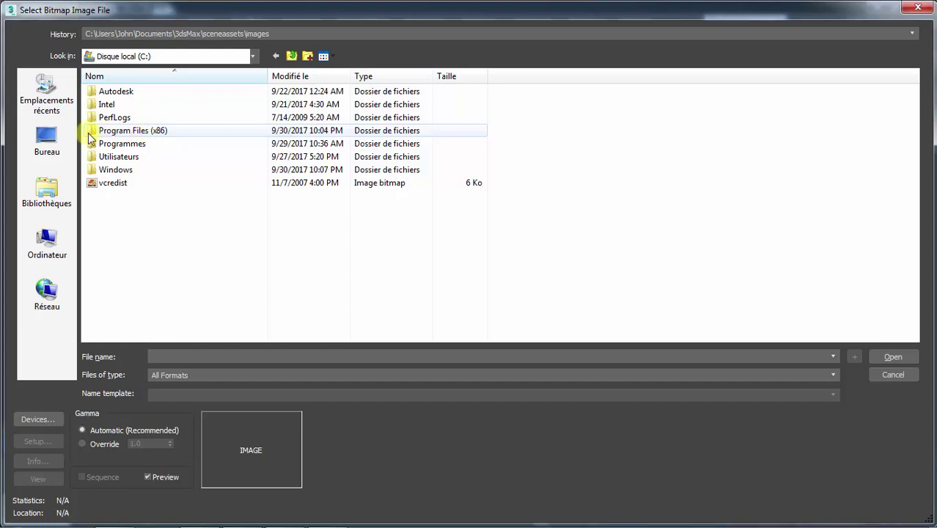
{"action": "double_click", "coordinate": [136, 130]}
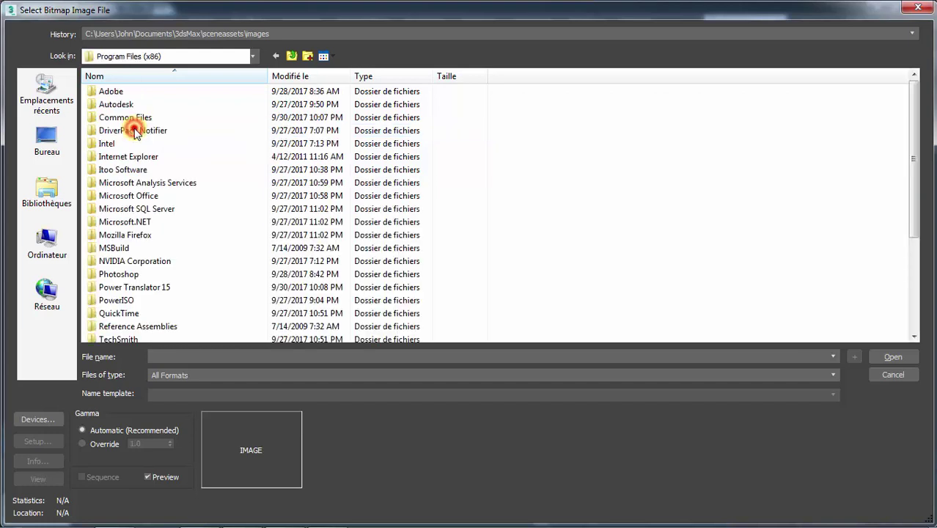
{"action": "left_click", "coordinate": [123, 105]}
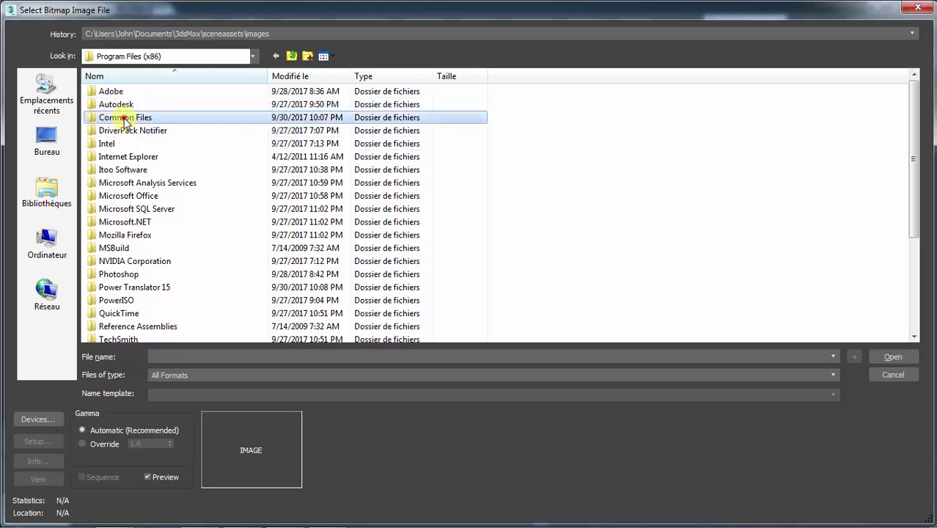
{"action": "double_click", "coordinate": [123, 118]}
{"action": "double_click", "coordinate": [136, 119]}
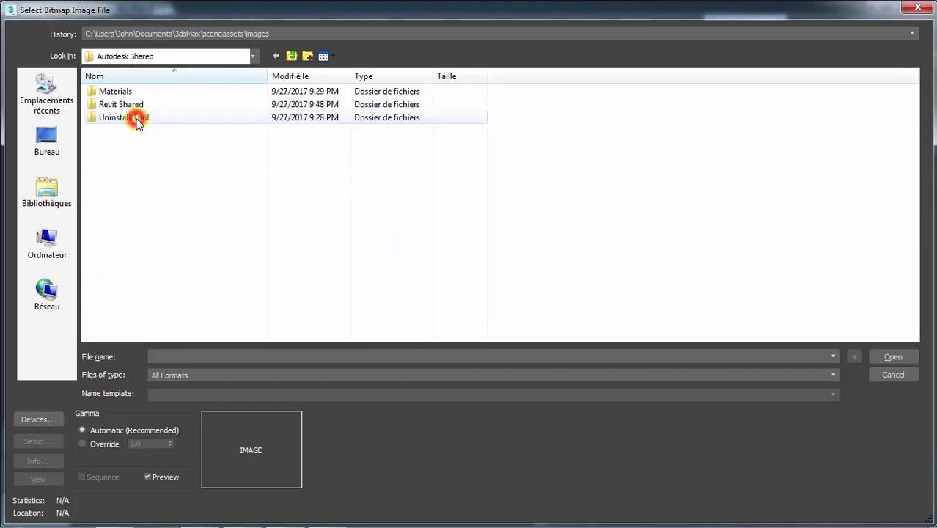
{"action": "double_click", "coordinate": [121, 92]}
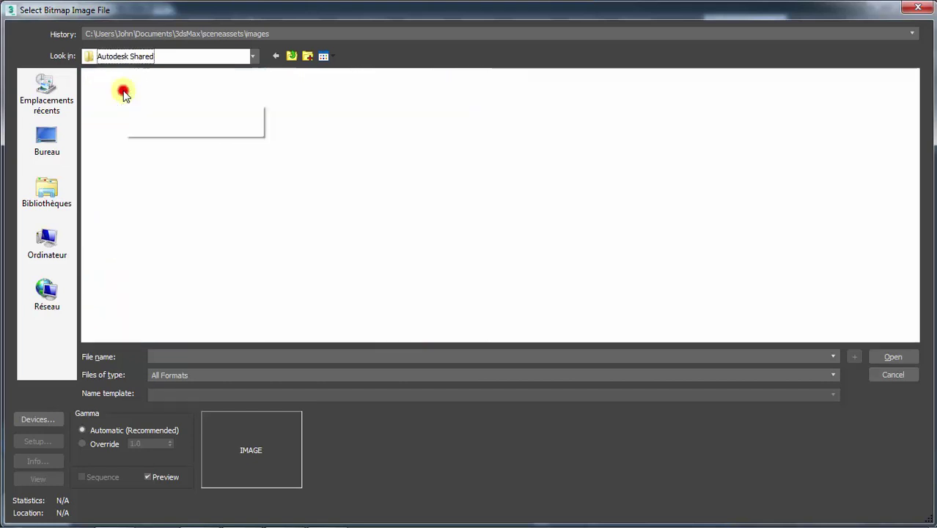
{"action": "double_click", "coordinate": [122, 103]}
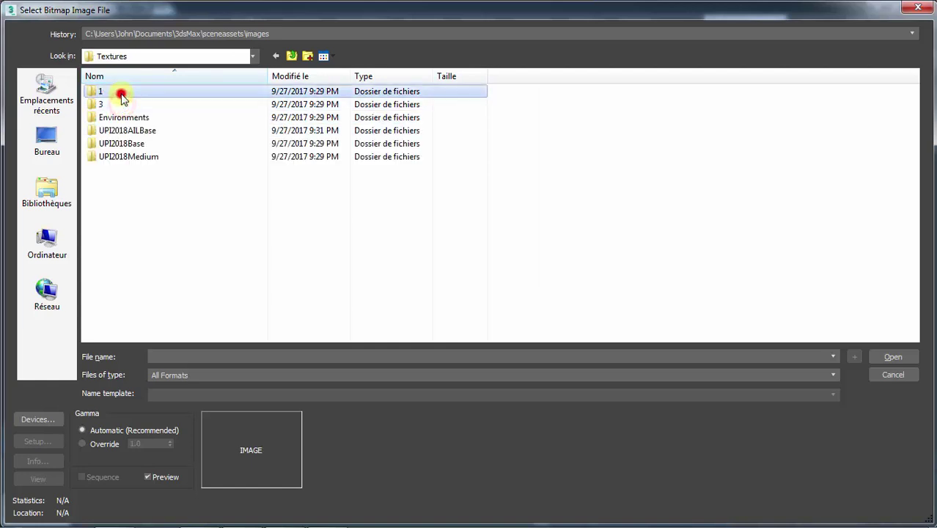
{"action": "double_click", "coordinate": [120, 92]}
{"action": "double_click", "coordinate": [120, 91]}
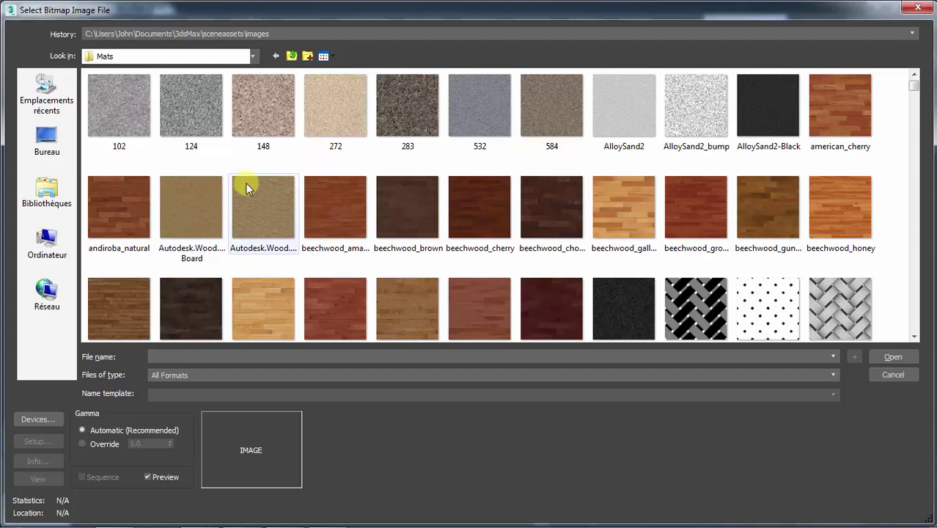
Step: Load Finishes.Flooring.Wood.Parquet.1 as the floor's diffuse texture
{"action": "mouse_move", "coordinate": [247, 188]}
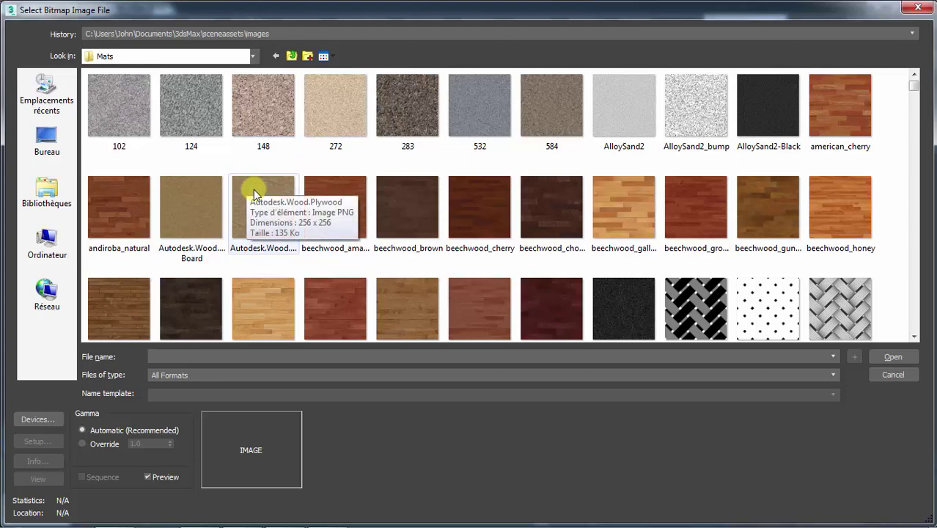
{"action": "left_click", "coordinate": [253, 191]}
{"action": "key", "text": "f"}
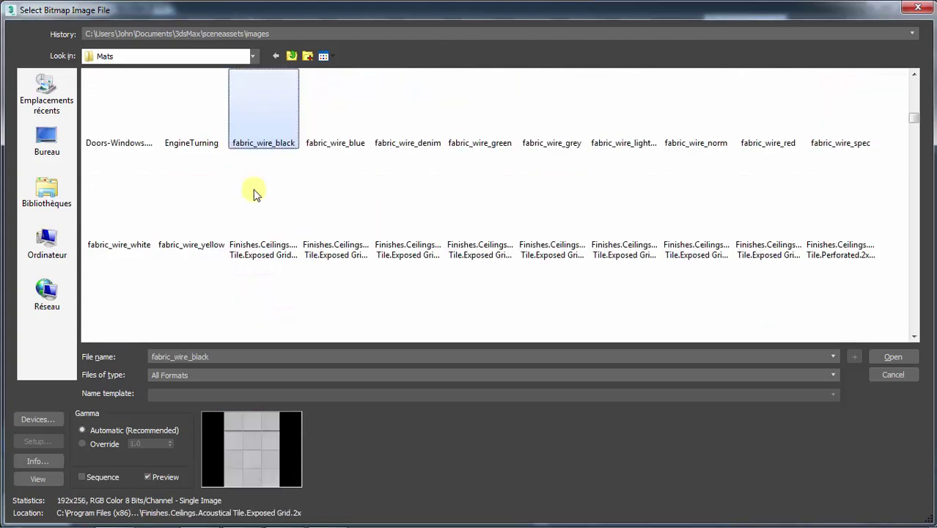
{"action": "key", "text": "i"}
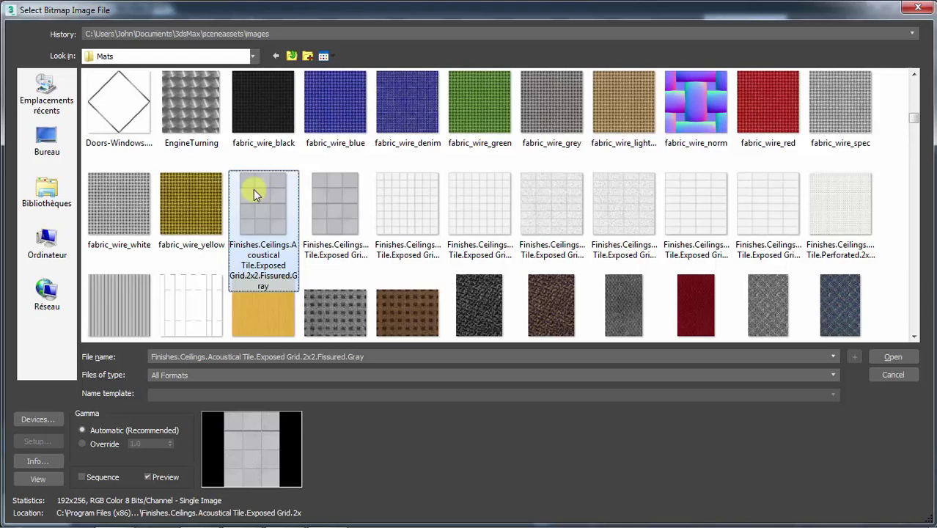
{"action": "key", "text": "Right"}
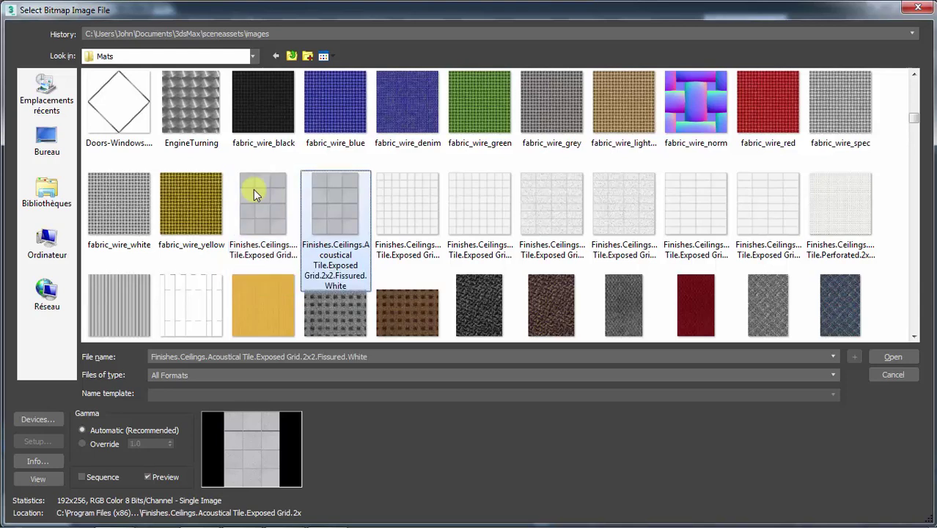
{"action": "scroll", "coordinate": [309, 223], "scroll_direction": "down", "scroll_amount": 5}
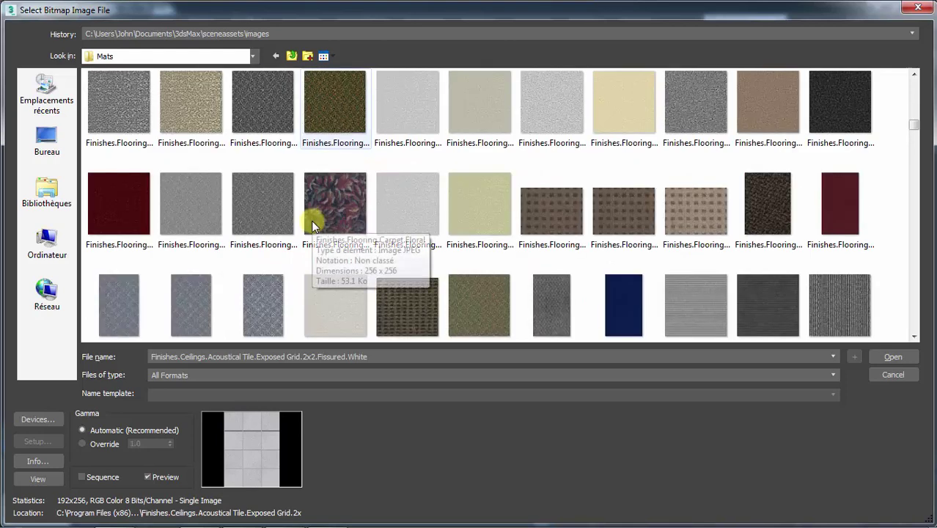
{"action": "scroll", "coordinate": [312, 225], "scroll_direction": "down", "scroll_amount": 5}
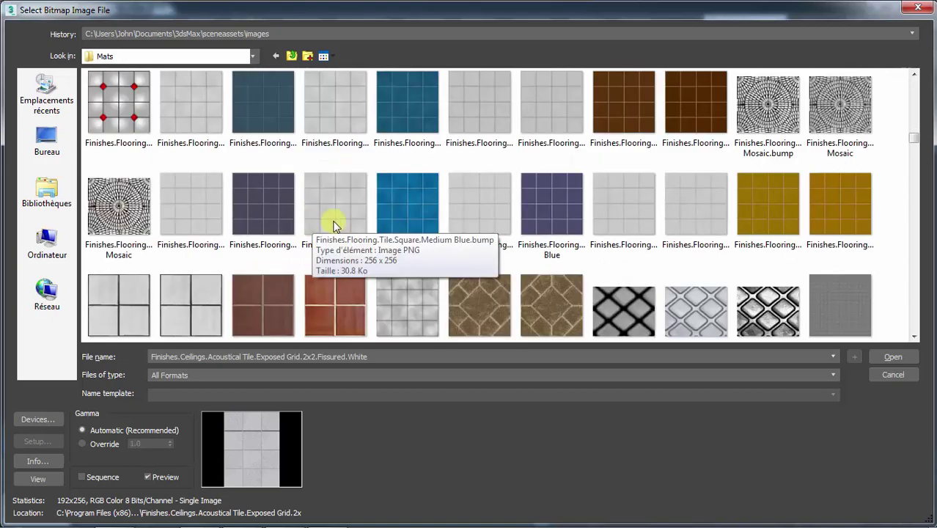
{"action": "scroll", "coordinate": [381, 229], "scroll_direction": "down", "scroll_amount": 3}
{"action": "scroll", "coordinate": [314, 229], "scroll_direction": "down", "scroll_amount": 3}
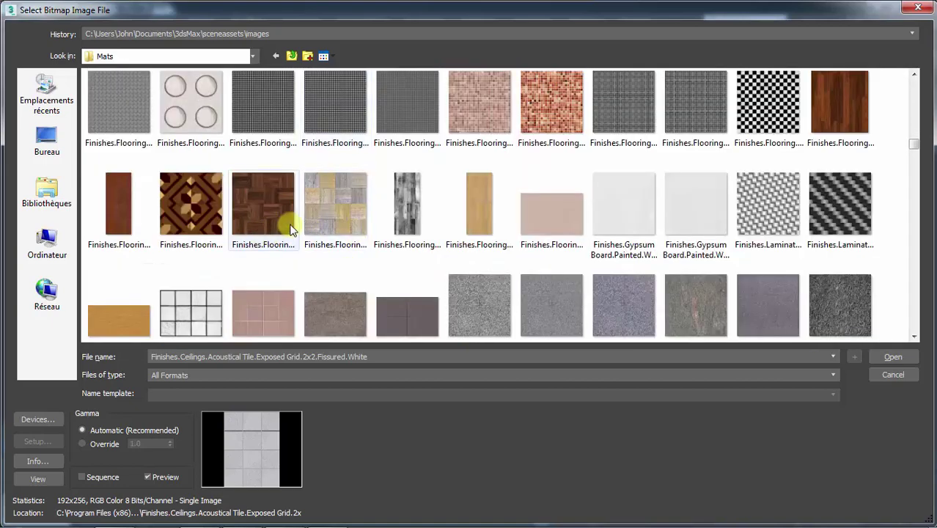
{"action": "left_click", "coordinate": [294, 214]}
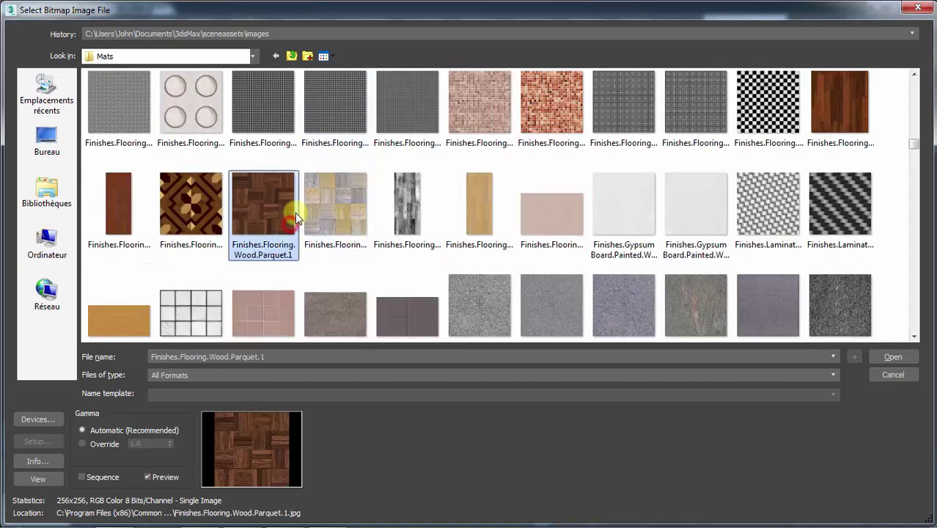
{"action": "right_click", "coordinate": [255, 195]}
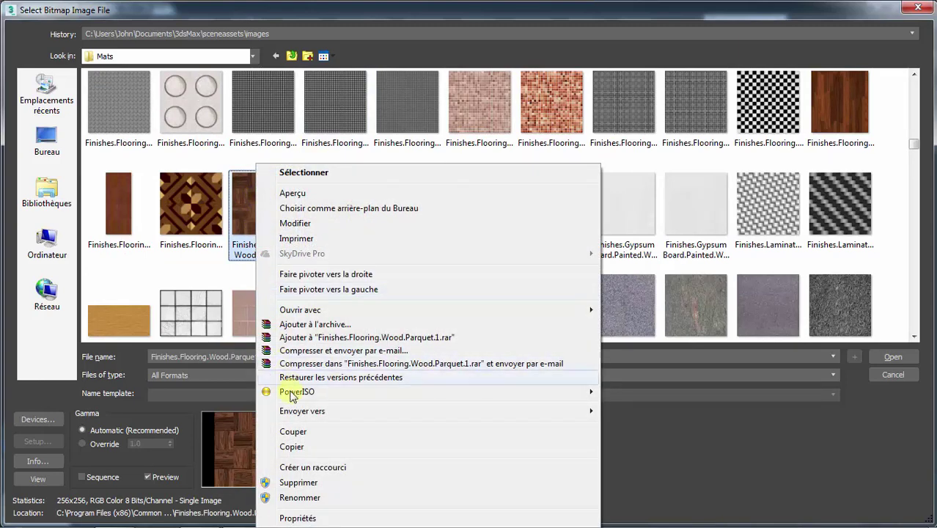
{"action": "left_click", "coordinate": [313, 447]}
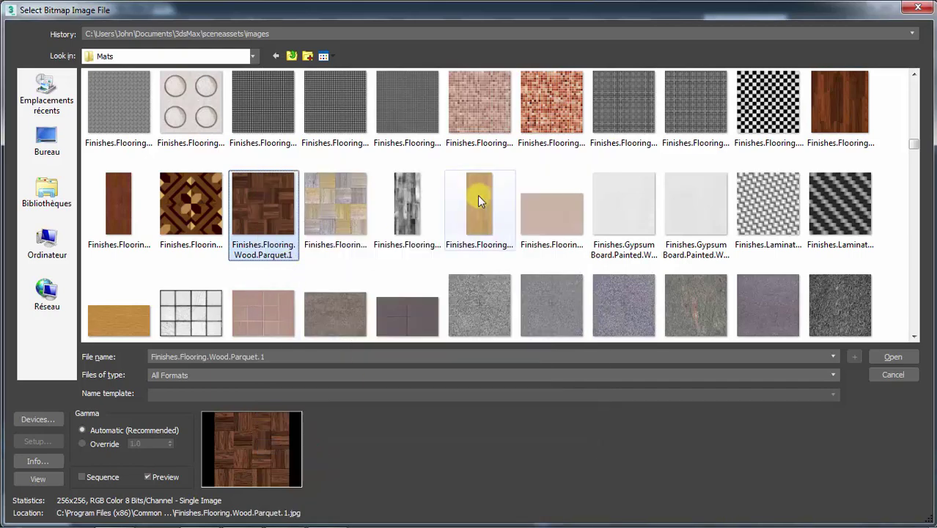
{"action": "left_click", "coordinate": [246, 224]}
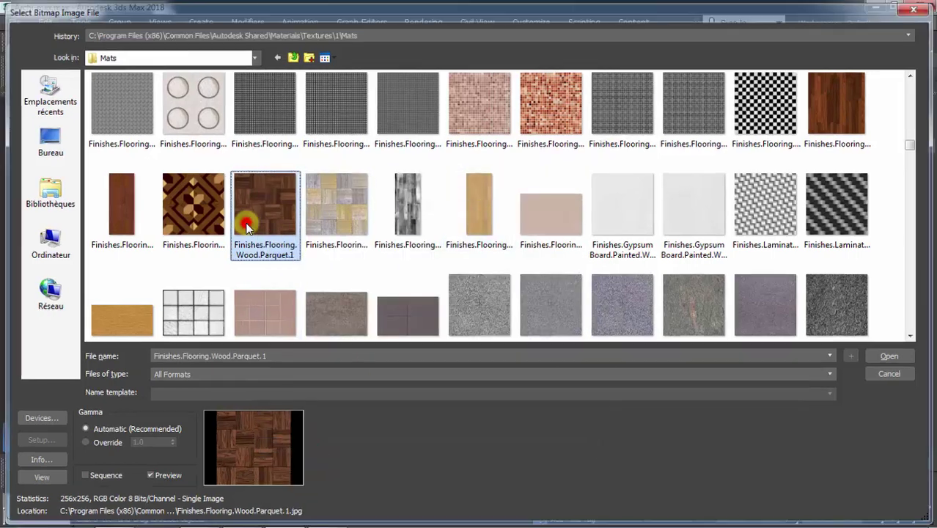
{"action": "double_click", "coordinate": [246, 224]}
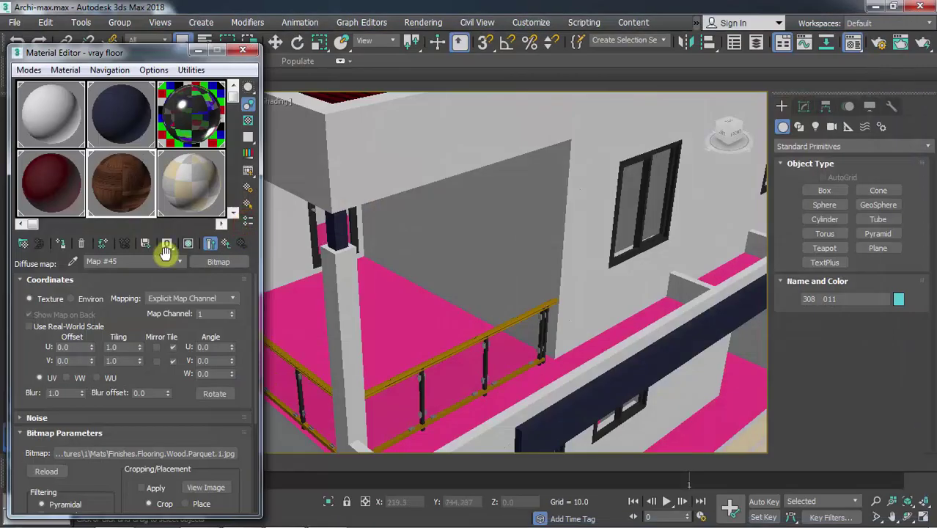
Step: Give the wood floor material a grey 131 reflection colour
{"action": "left_click", "coordinate": [211, 243]}
{"action": "left_click", "coordinate": [126, 186]}
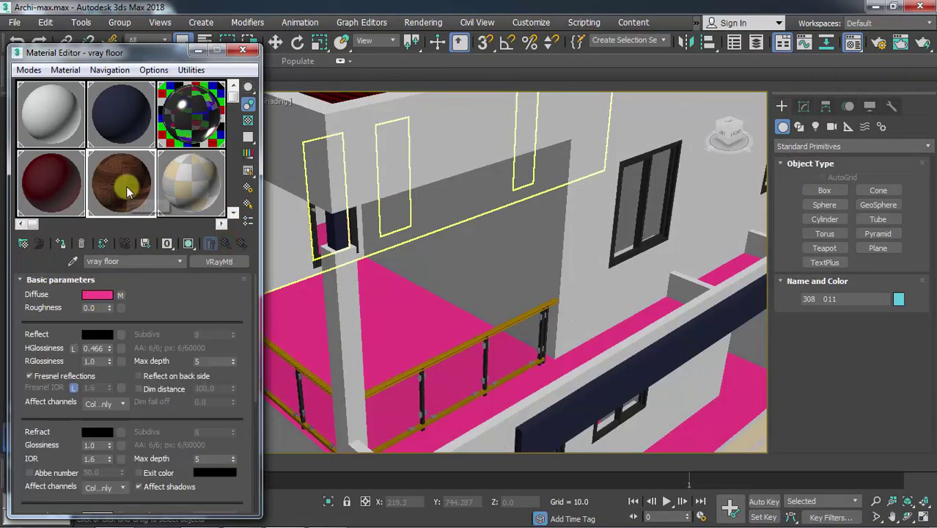
{"action": "left_click", "coordinate": [93, 336]}
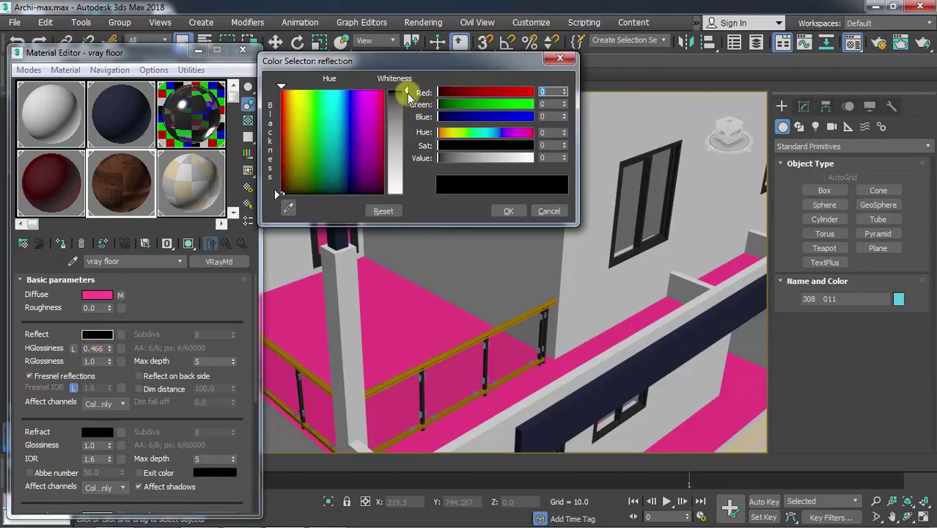
{"action": "left_click_drag", "start_coordinate": [408, 93], "coordinate": [405, 140]}
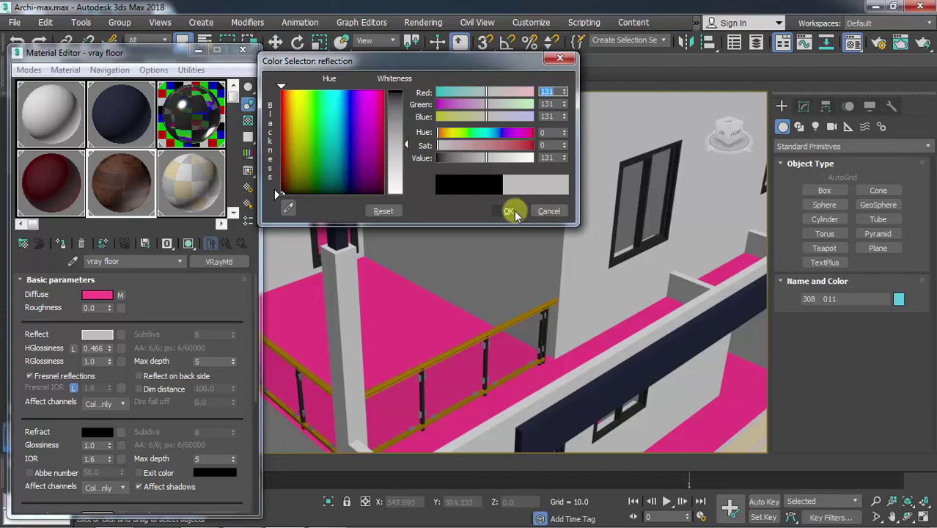
{"action": "left_click", "coordinate": [514, 211]}
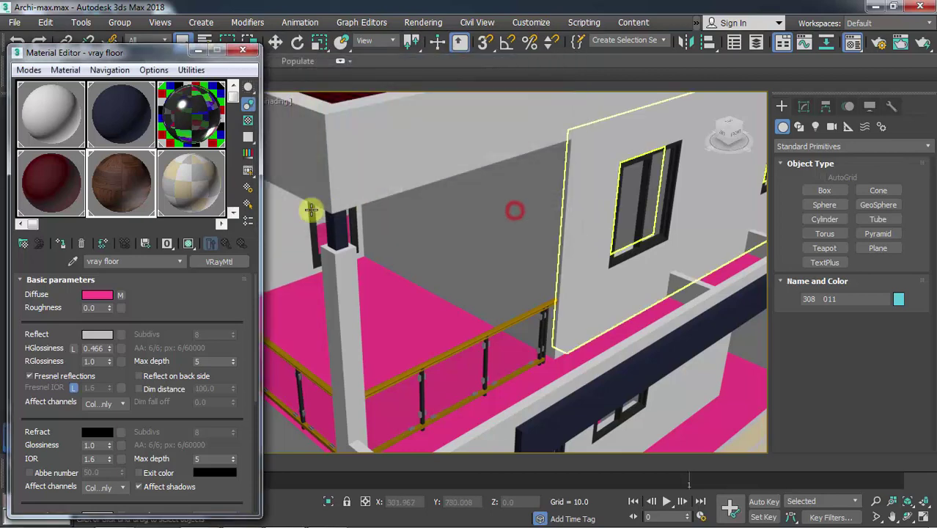
{"action": "left_click", "coordinate": [310, 210]}
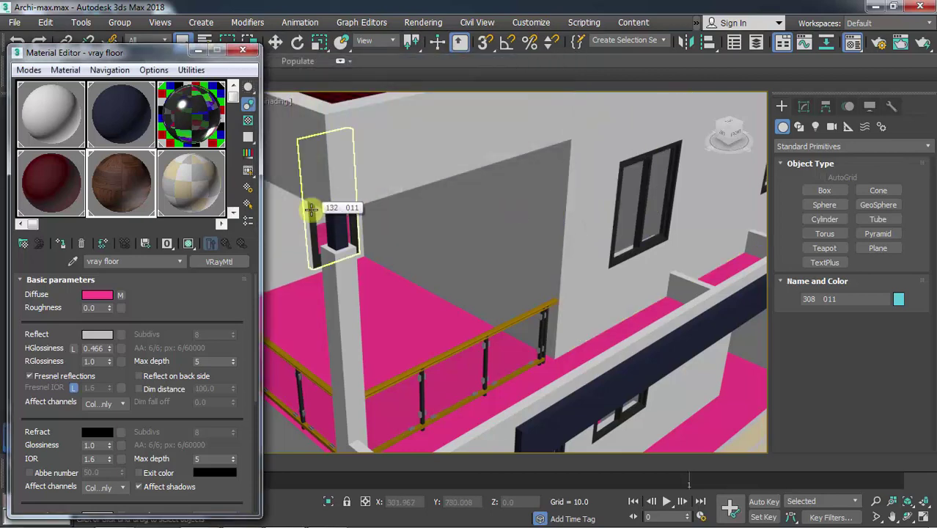
{"action": "left_click", "coordinate": [311, 208]}
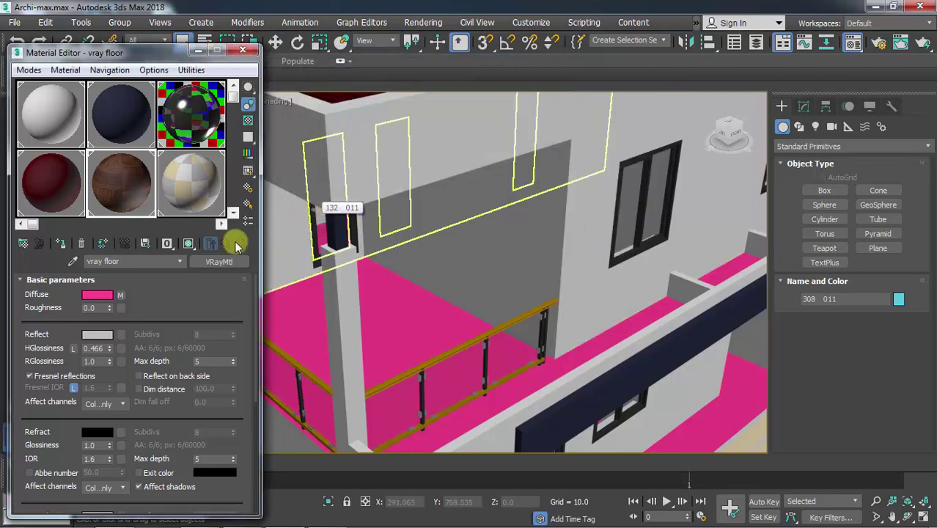
{"action": "key", "text": "ctrl+d"}
Step: Set highlight glossiness 0.7 and unlocked Fresnel IOR 2.0, then preview the floor material enlarged
{"action": "double_click", "coordinate": [96, 349]}
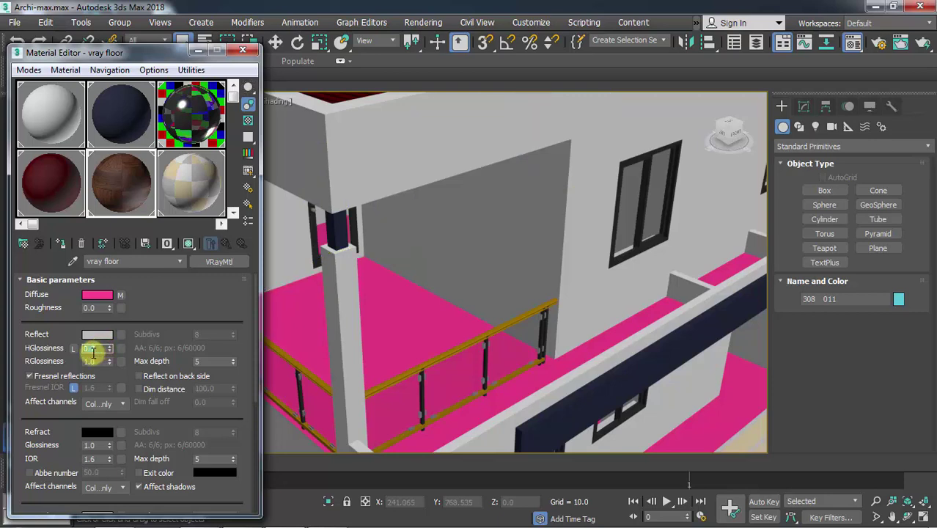
{"action": "left_click", "coordinate": [74, 389]}
{"action": "left_click_drag", "start_coordinate": [96, 388], "coordinate": [79, 392]}
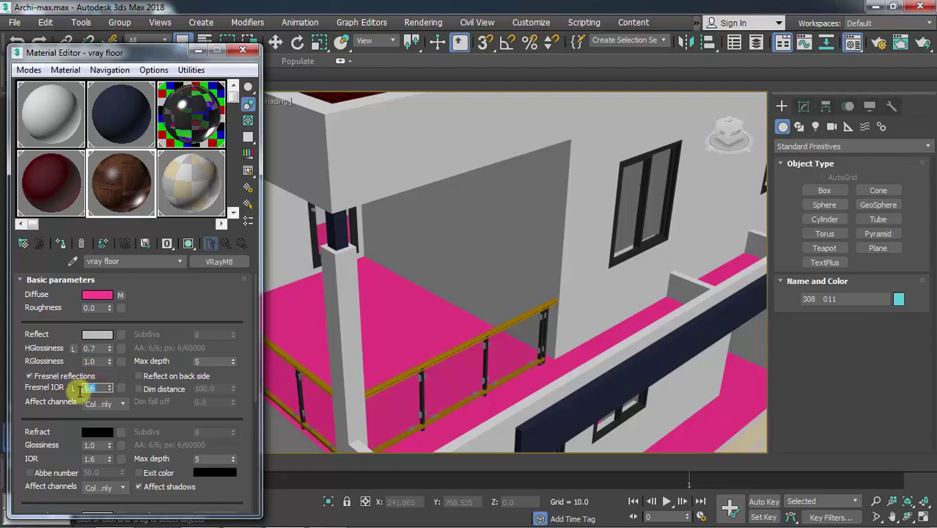
{"action": "double_click", "coordinate": [136, 183]}
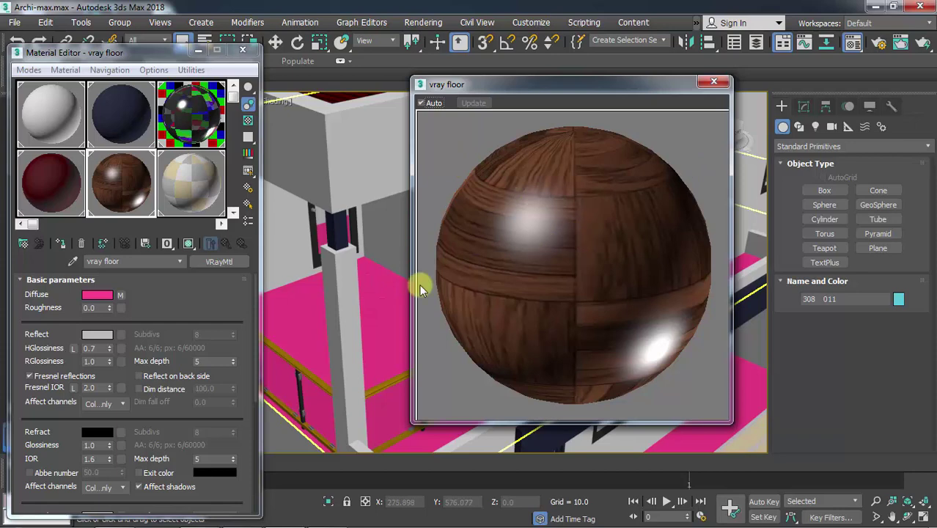
Step: Scroll the vray floor material's parameters and expand Maps to show the parquet diffuse map and bump amount
{"action": "left_click_drag", "start_coordinate": [254, 301], "coordinate": [255, 416]}
{"action": "left_click", "coordinate": [81, 505]}
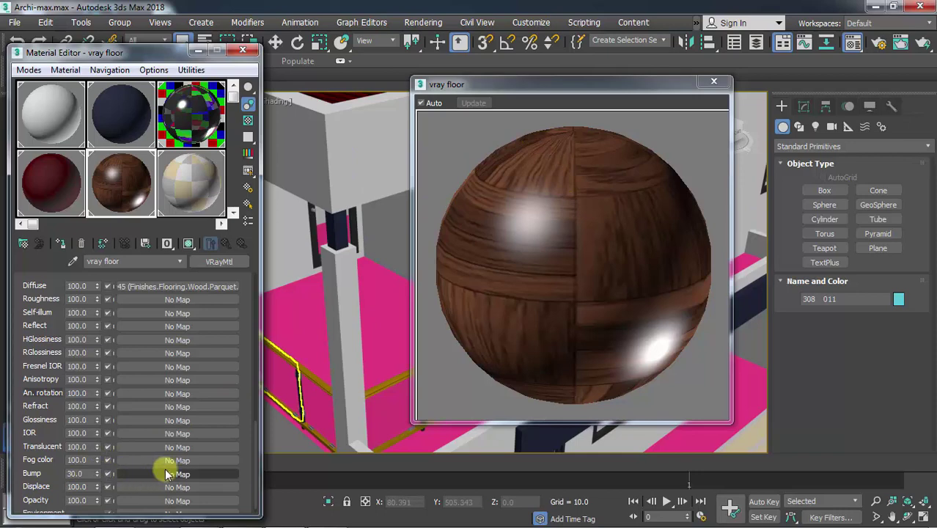
Step: Paste Finishes.Flooring.Wood.Parquet.1.jpg into the empty texture\floor folder, then bring Photoshop forward
{"action": "left_click", "coordinate": [116, 513]}
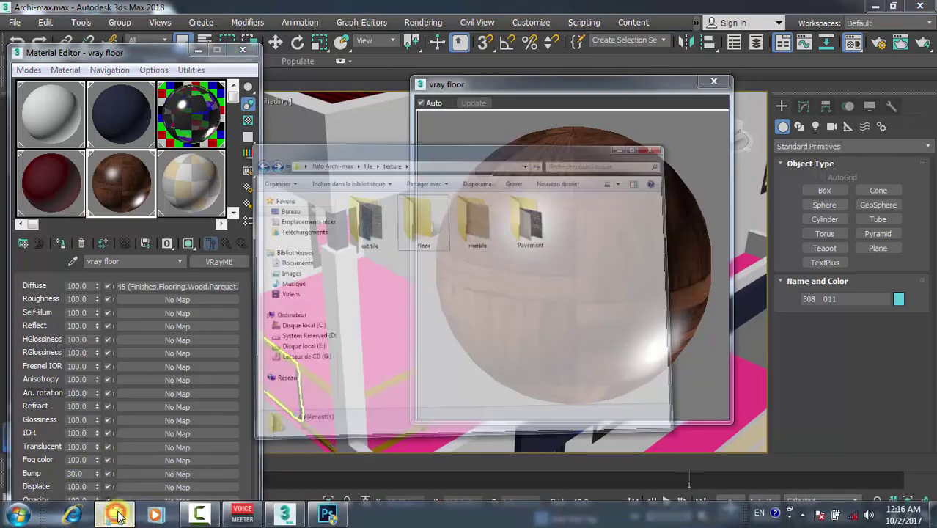
{"action": "double_click", "coordinate": [562, 119]}
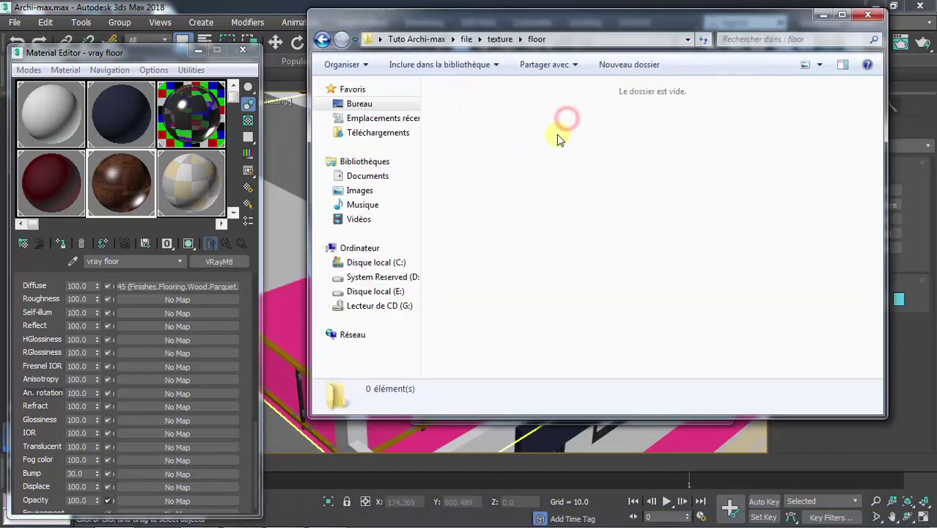
{"action": "right_click", "coordinate": [557, 138]}
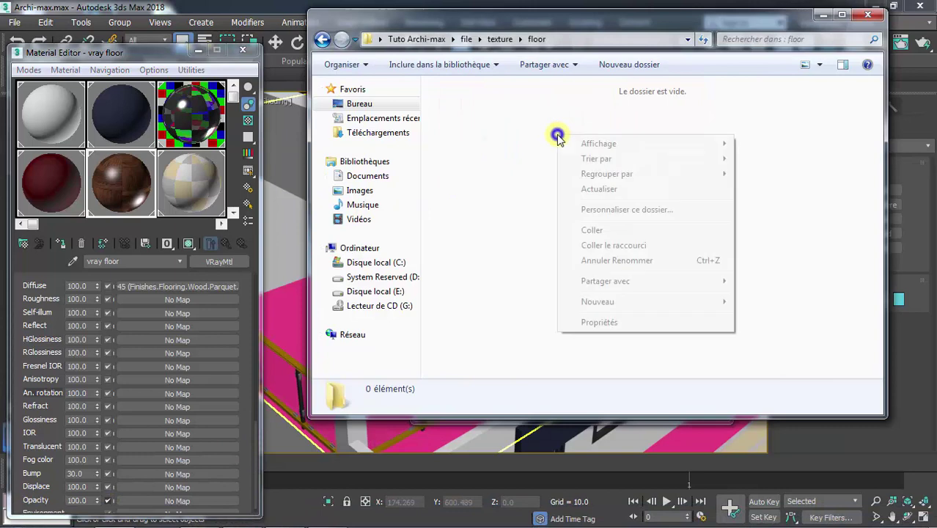
{"action": "left_click", "coordinate": [592, 230]}
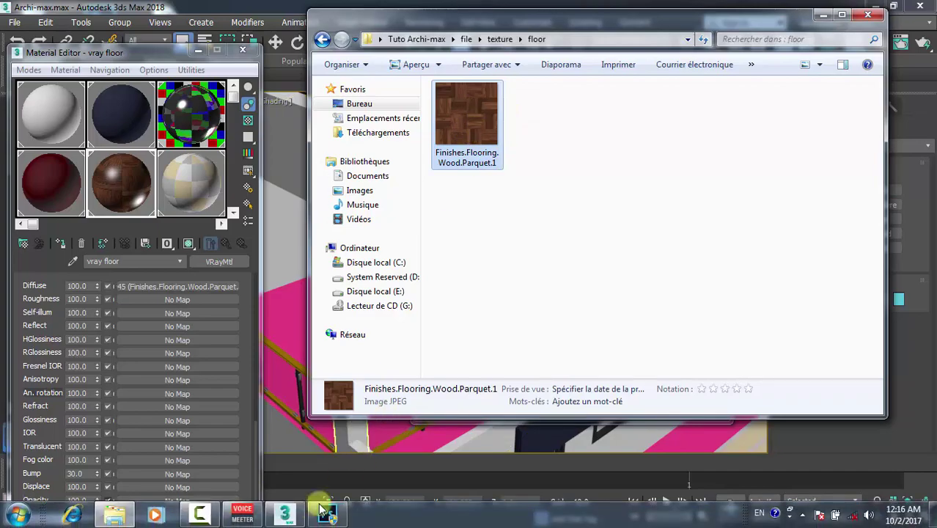
{"action": "left_click", "coordinate": [327, 513]}
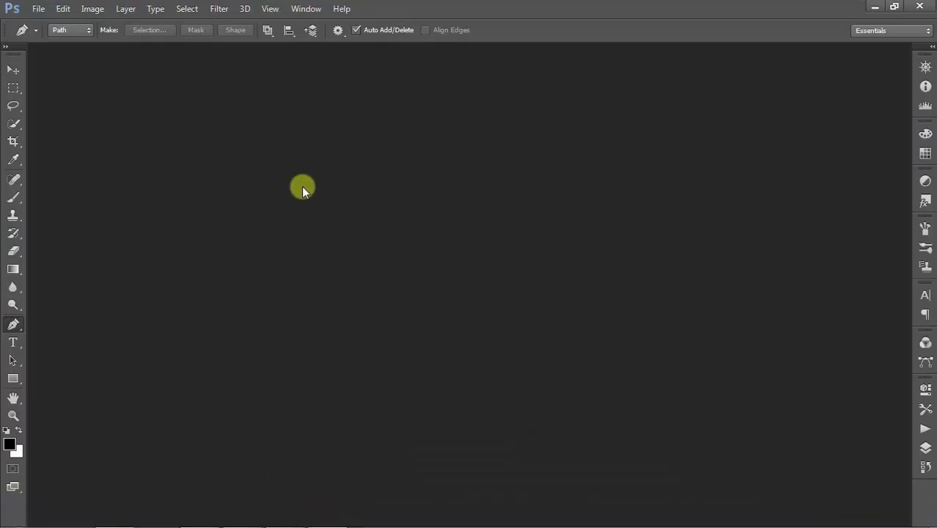
Step: Open Finishes.Flooring.Wood.Parquet.1.jpg from Desktop\Tuto Archi-max\file\texture\floor in a centred, enlarged window
{"action": "left_click", "coordinate": [39, 8]}
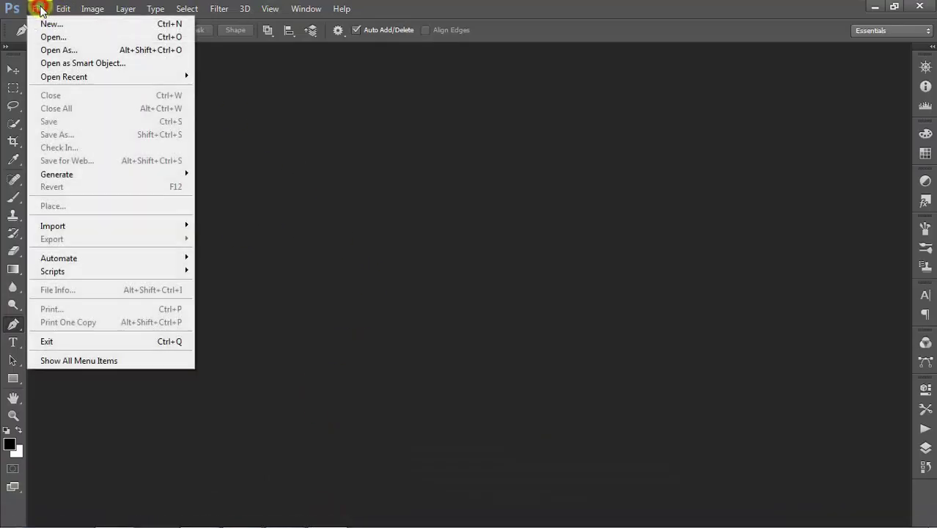
{"action": "left_click", "coordinate": [52, 35]}
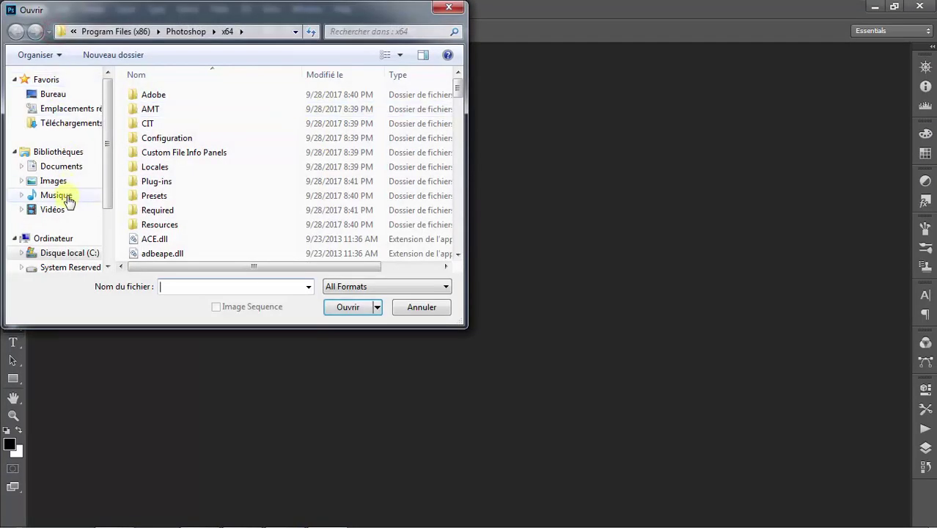
{"action": "left_click", "coordinate": [64, 101]}
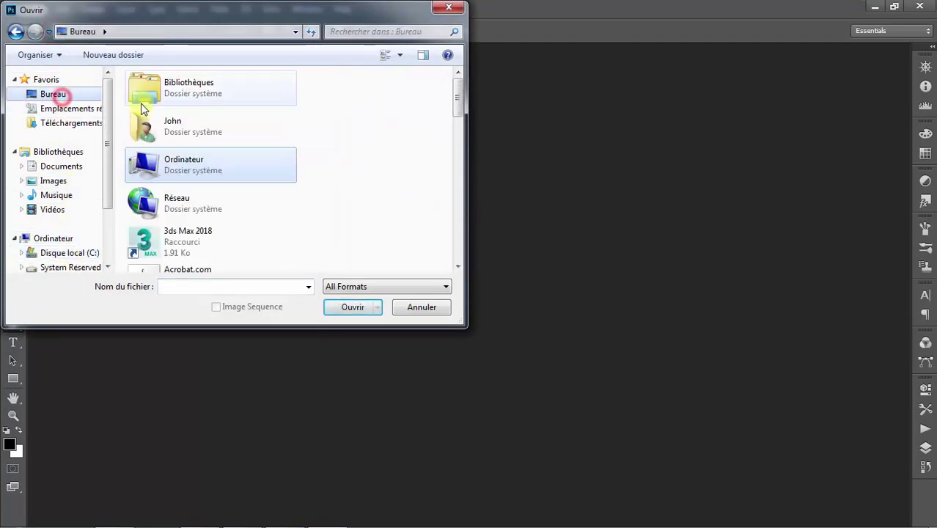
{"action": "scroll", "coordinate": [208, 198], "scroll_direction": "down", "scroll_amount": 10}
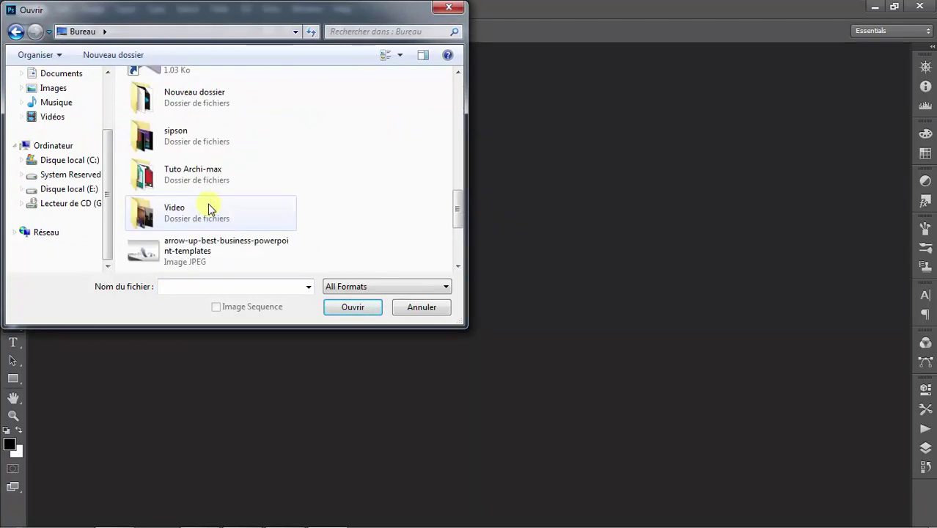
{"action": "double_click", "coordinate": [209, 183]}
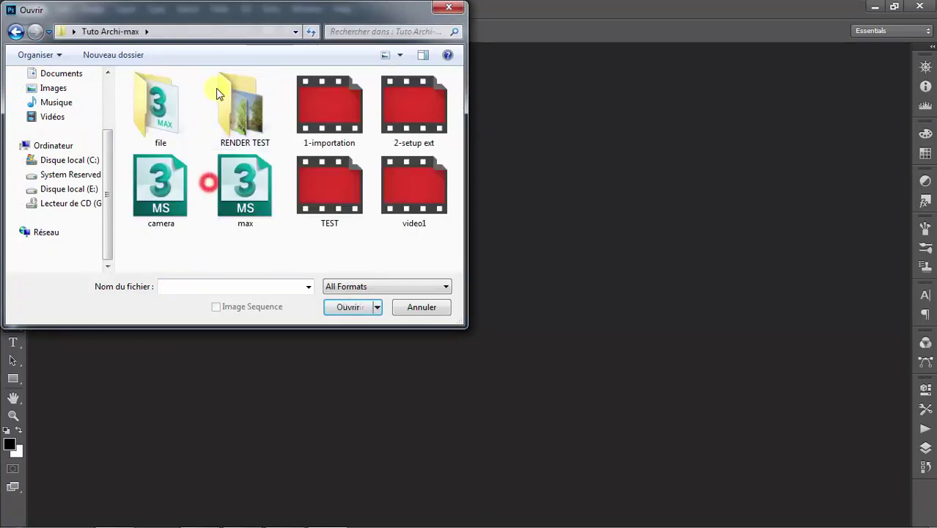
{"action": "double_click", "coordinate": [178, 112]}
{"action": "double_click", "coordinate": [173, 115]}
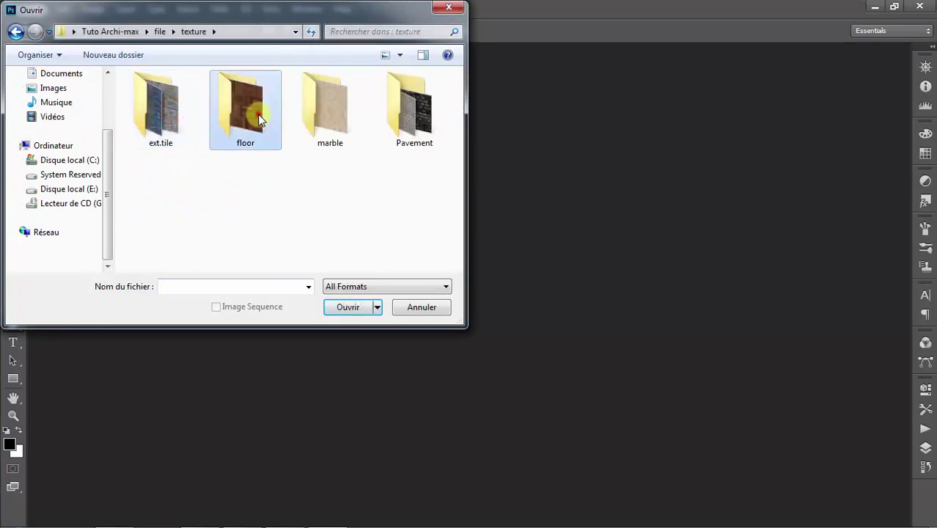
{"action": "double_click", "coordinate": [257, 112]}
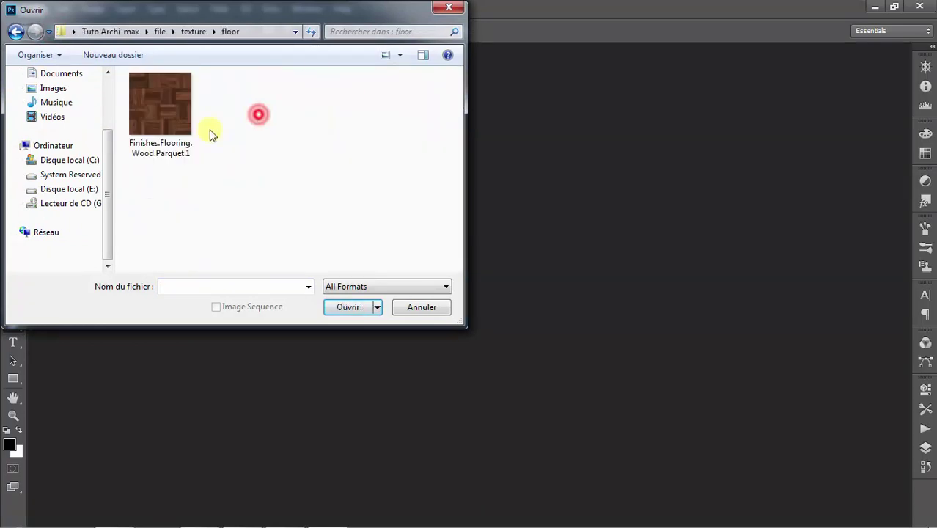
{"action": "double_click", "coordinate": [167, 110]}
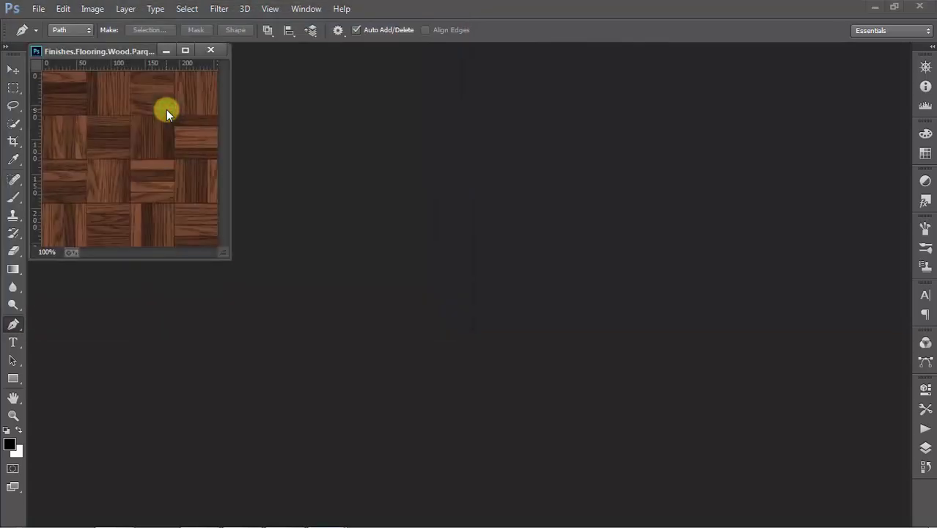
{"action": "left_click_drag", "start_coordinate": [132, 49], "coordinate": [397, 160]}
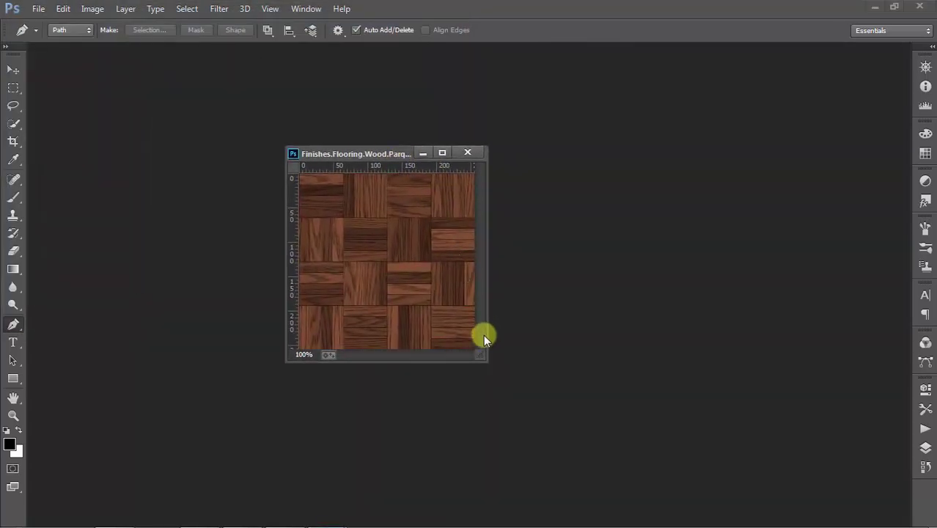
{"action": "left_click_drag", "start_coordinate": [487, 361], "coordinate": [599, 410]}
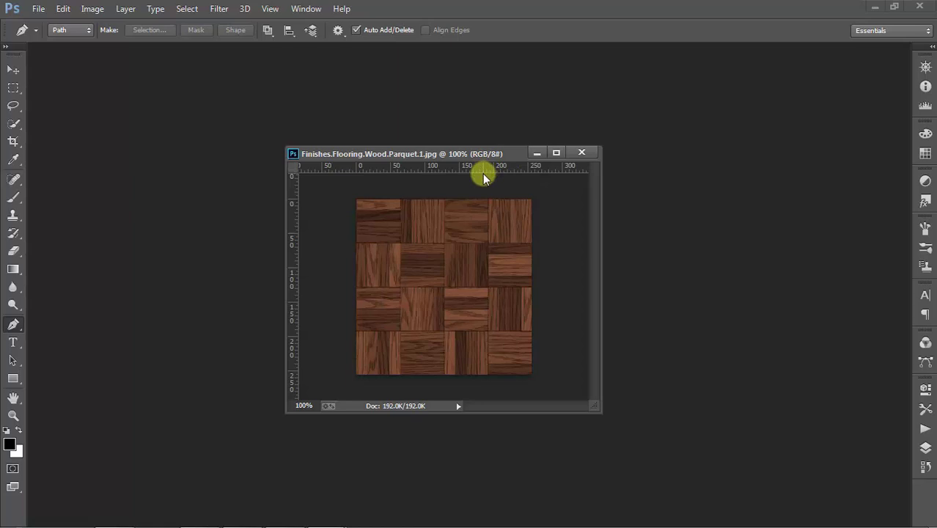
Step: Convert the parquet image to Black & White with the reds brightened
{"action": "left_click", "coordinate": [96, 8]}
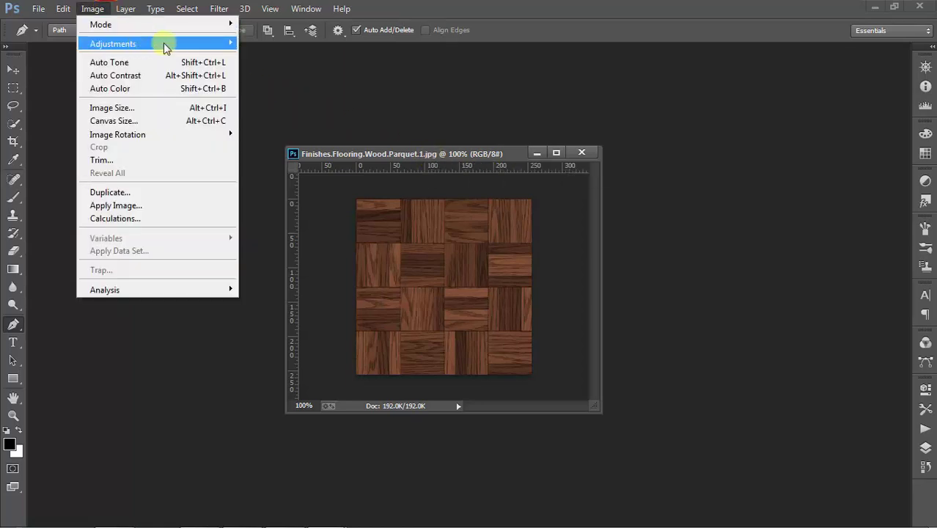
{"action": "mouse_move", "coordinate": [184, 41]}
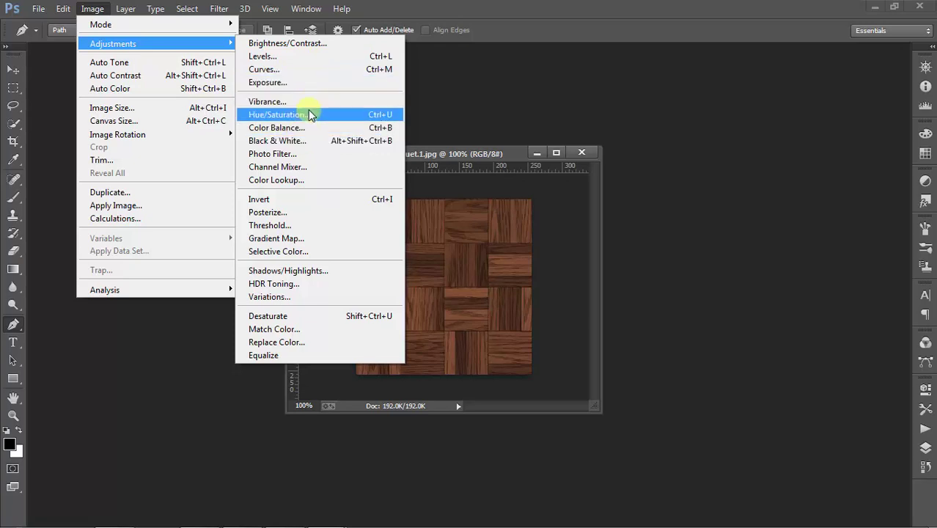
{"action": "left_click", "coordinate": [280, 141]}
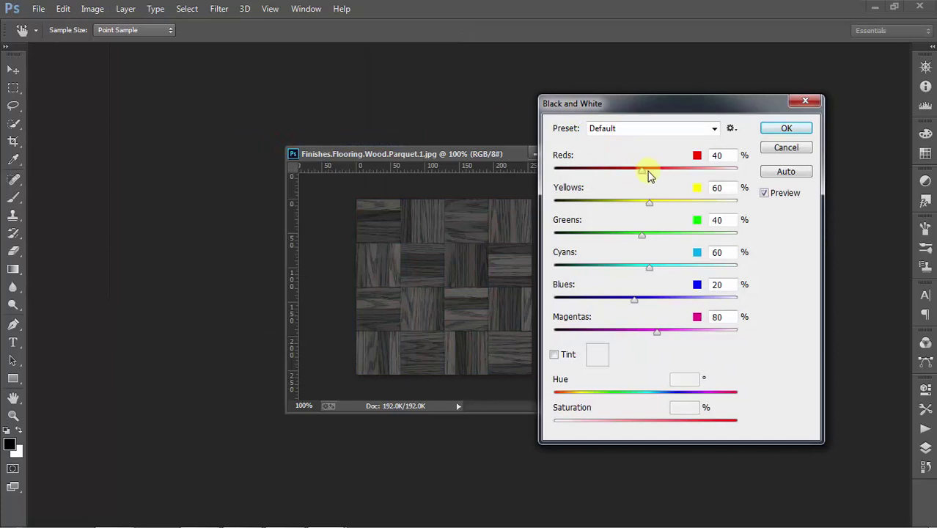
{"action": "left_click_drag", "start_coordinate": [666, 173], "coordinate": [689, 176]}
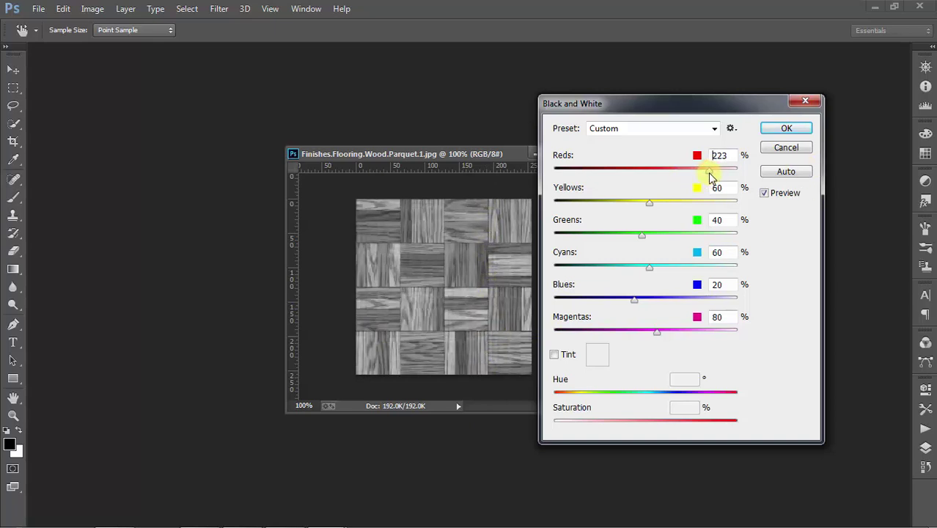
{"action": "left_click", "coordinate": [785, 130]}
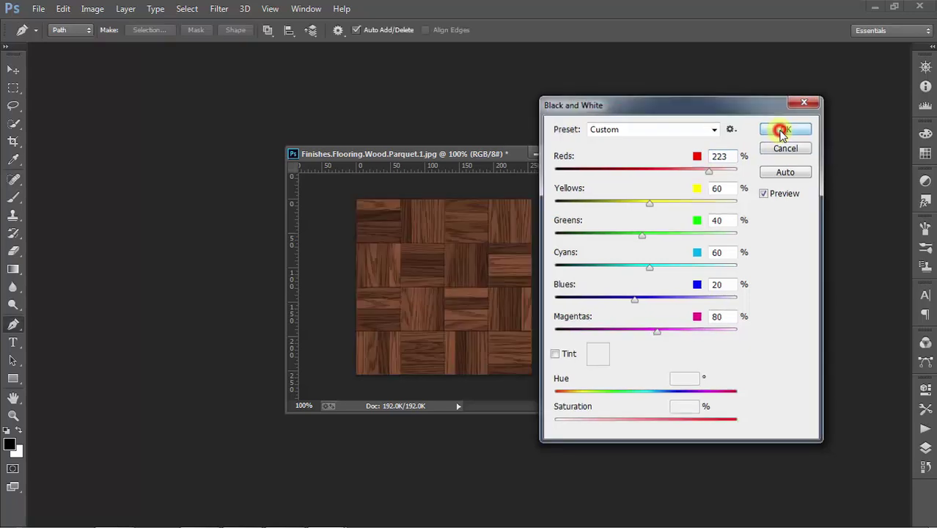
Step: Save the grey image as JPEG Finishes.Flooring.Wood.Parquet.1-bump in the floor folder
{"action": "left_click", "coordinate": [35, 9]}
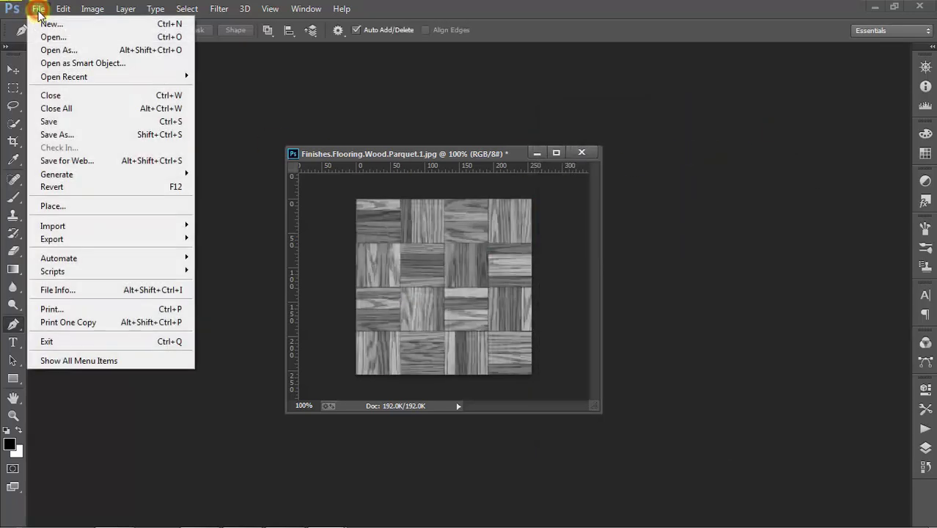
{"action": "left_click", "coordinate": [95, 132]}
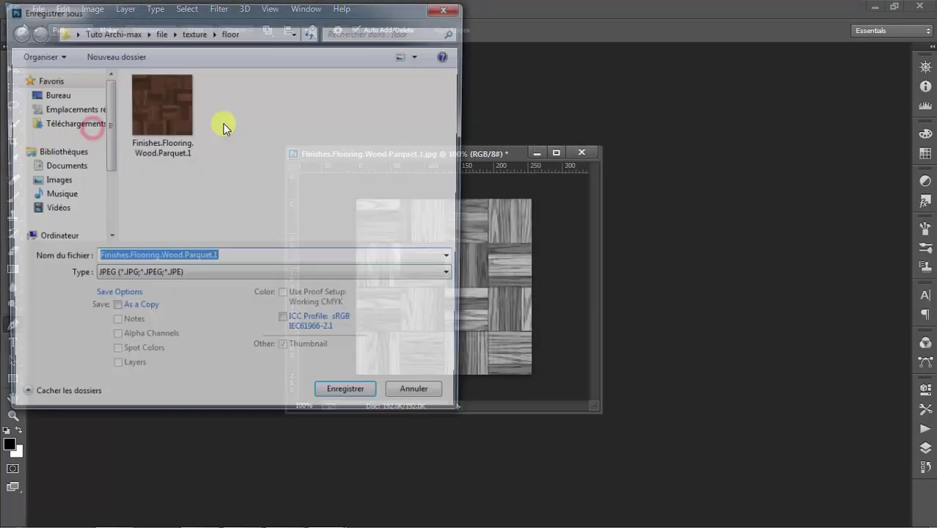
{"action": "left_click", "coordinate": [231, 259]}
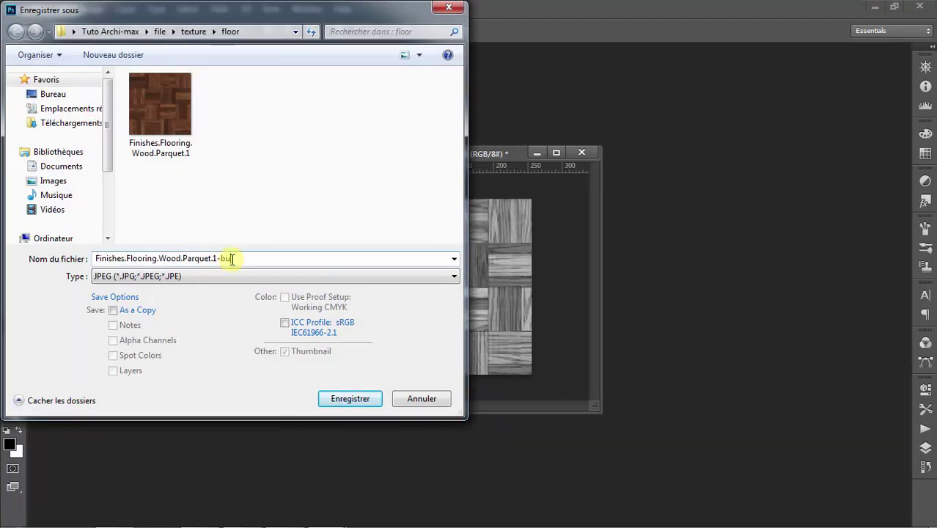
{"action": "type", "text": "-bump"}
{"action": "key", "text": "Return"}
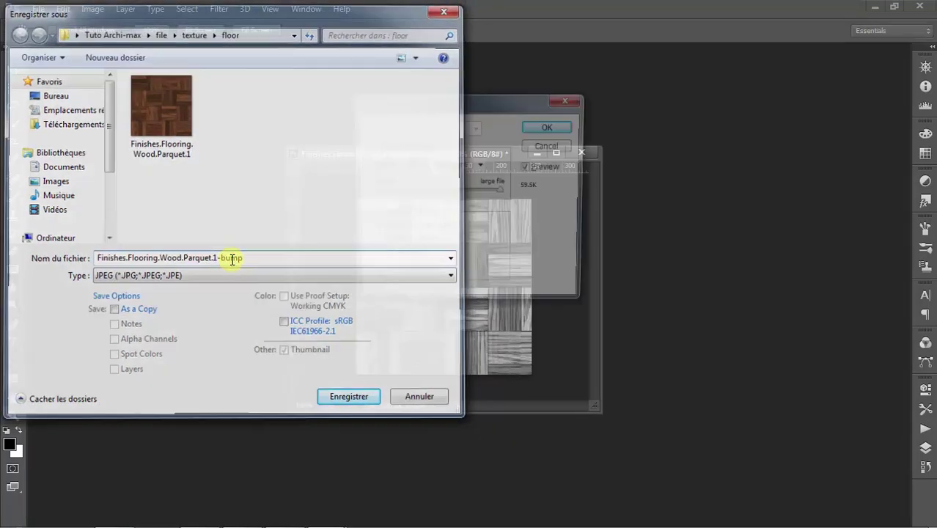
{"action": "left_click", "coordinate": [538, 129]}
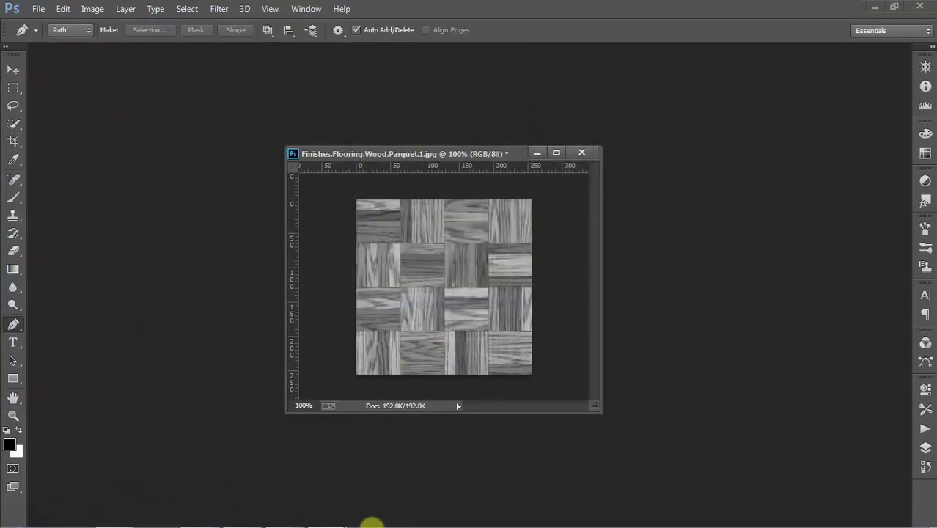
{"action": "left_click", "coordinate": [286, 520]}
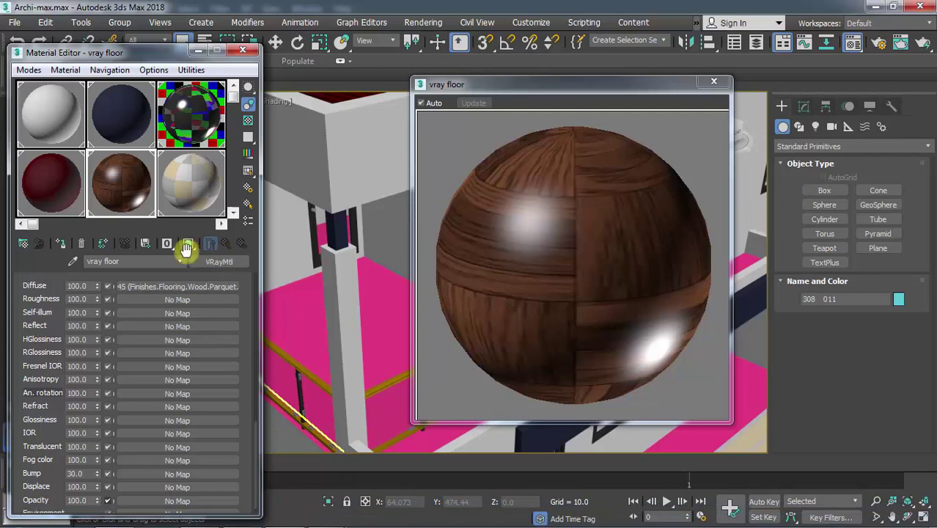
Step: Drag Finishes.Flooring.Wood.Parquet.1-bump.jpg from Explorer onto the vray floor material's Bump slot
{"action": "left_click", "coordinate": [112, 515]}
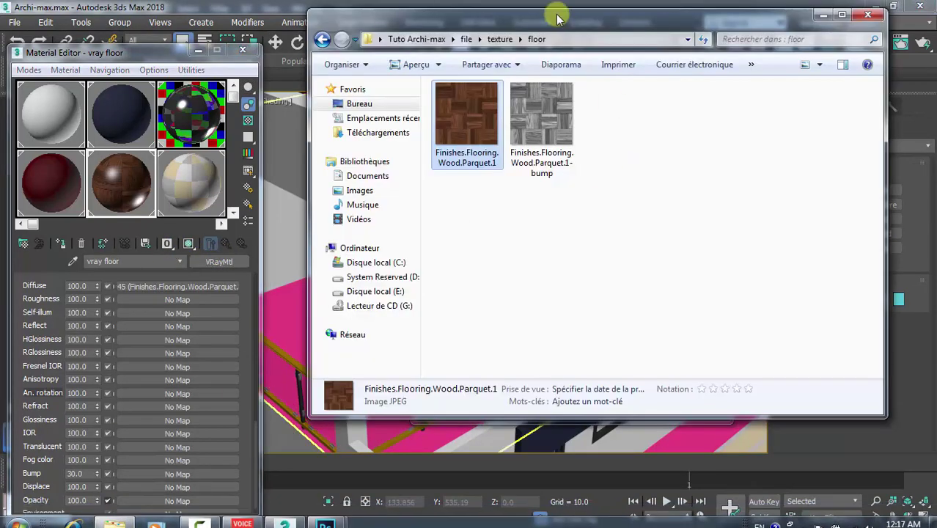
{"action": "left_click_drag", "start_coordinate": [552, 16], "coordinate": [765, 84]}
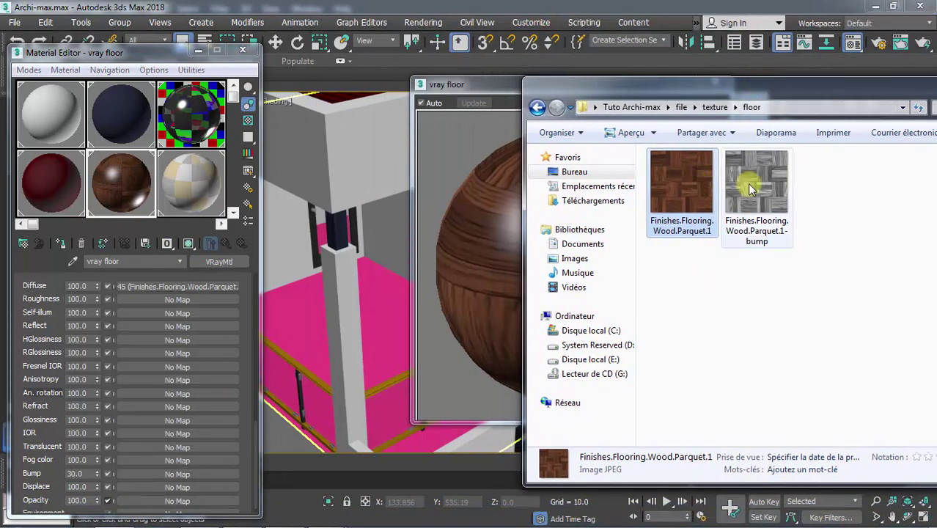
{"action": "left_click_drag", "start_coordinate": [760, 170], "coordinate": [171, 475]}
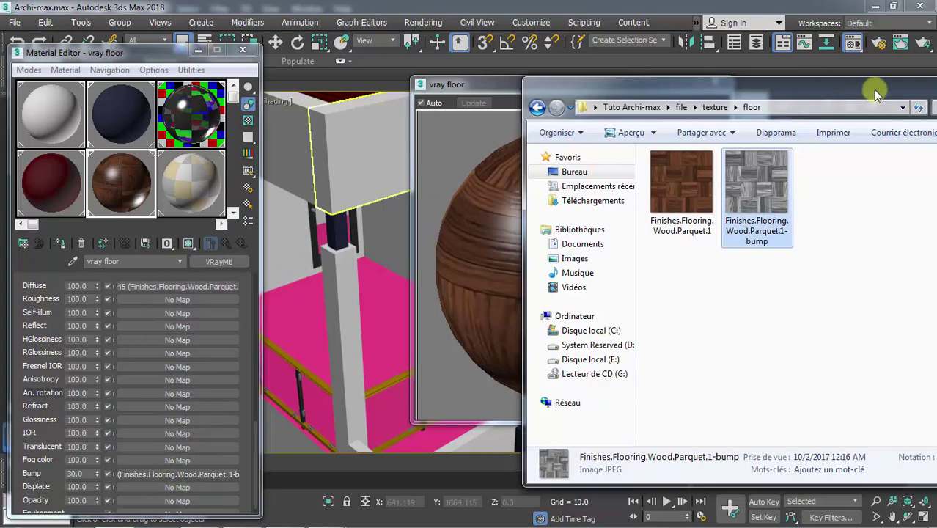
{"action": "left_click", "coordinate": [907, 86]}
{"action": "left_click", "coordinate": [895, 85]}
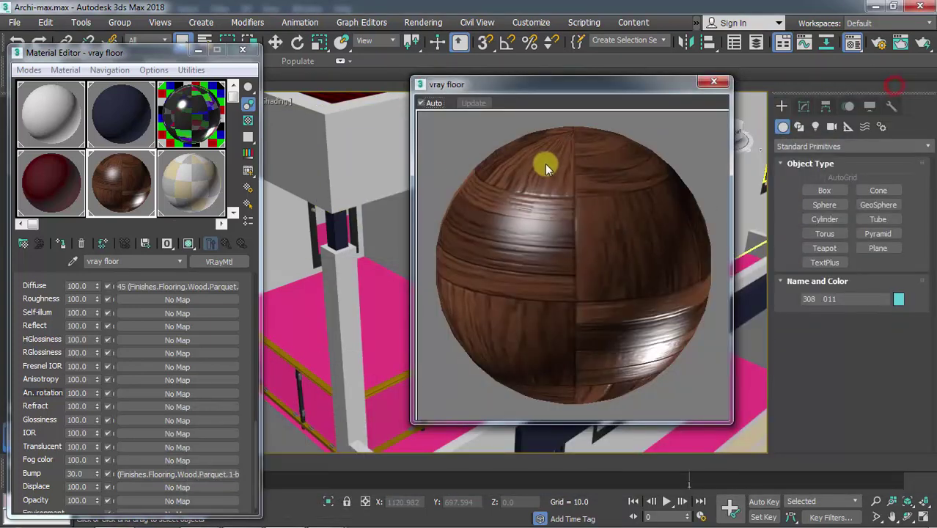
Step: Compare the vray floor material with bump off and on, and set the bump amount to 50
{"action": "left_click", "coordinate": [551, 88]}
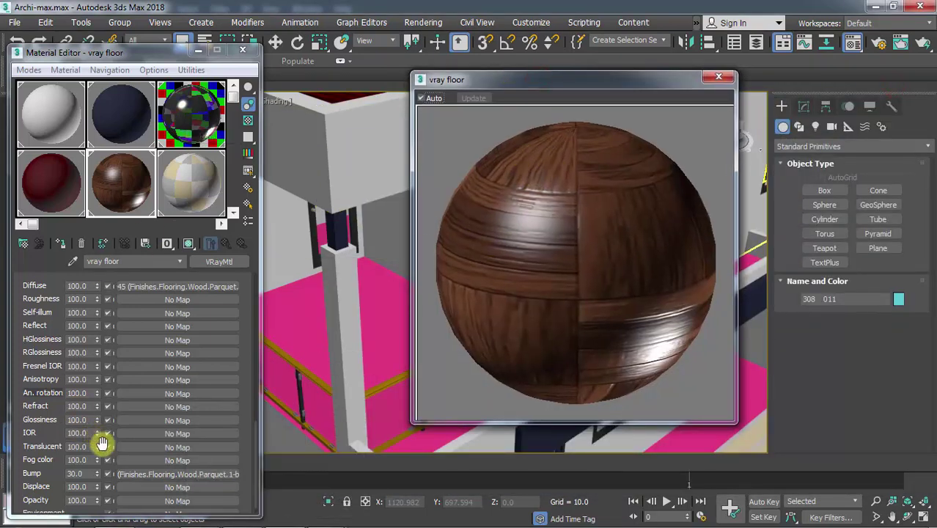
{"action": "left_click", "coordinate": [109, 477]}
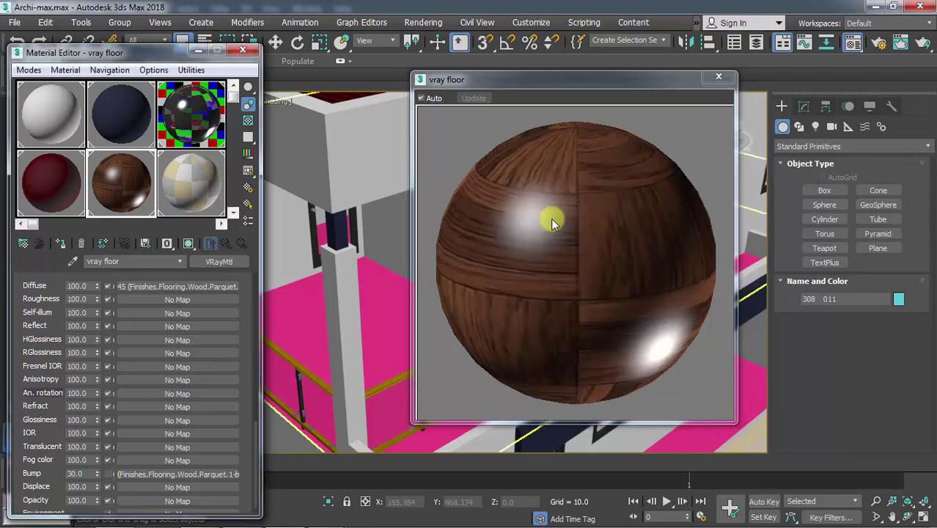
{"action": "left_click", "coordinate": [108, 475]}
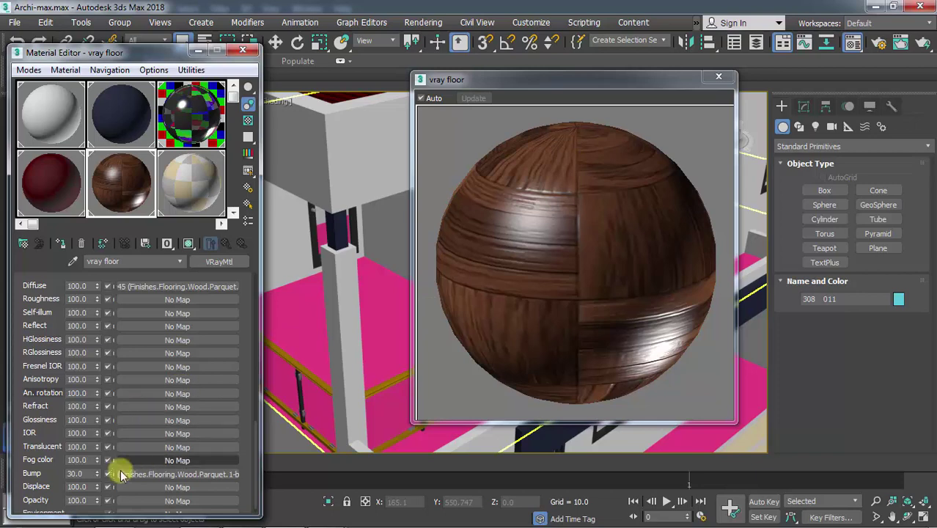
{"action": "double_click", "coordinate": [86, 474]}
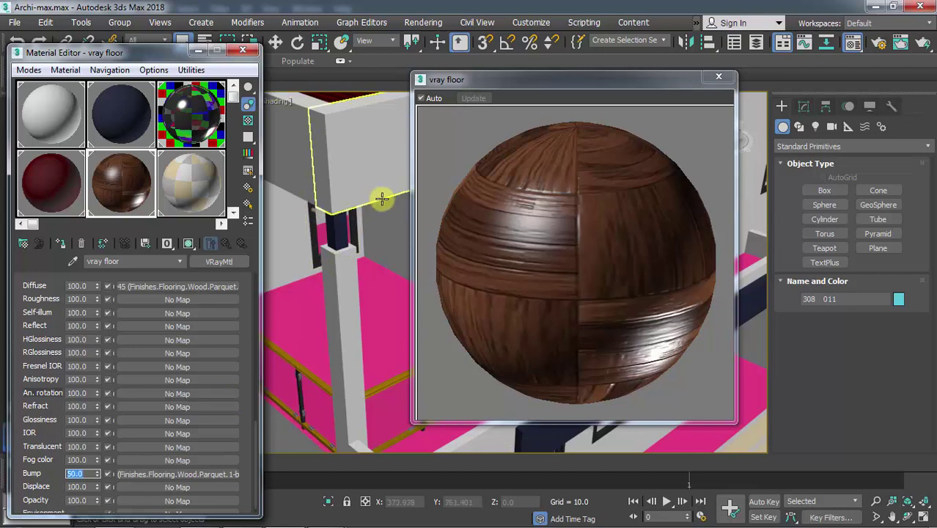
Step: Close the preview and display the parquet wood texture on the slab floors in the viewport
{"action": "left_click", "coordinate": [718, 77]}
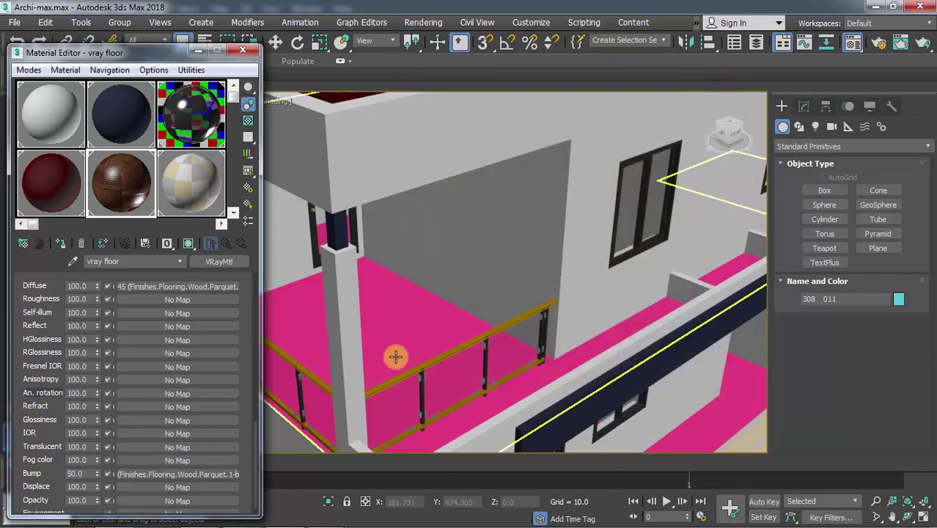
{"action": "middle_click_drag", "start_coordinate": [393, 356], "coordinate": [430, 349]}
{"action": "scroll", "coordinate": [430, 349], "scroll_direction": "down", "scroll_amount": 5}
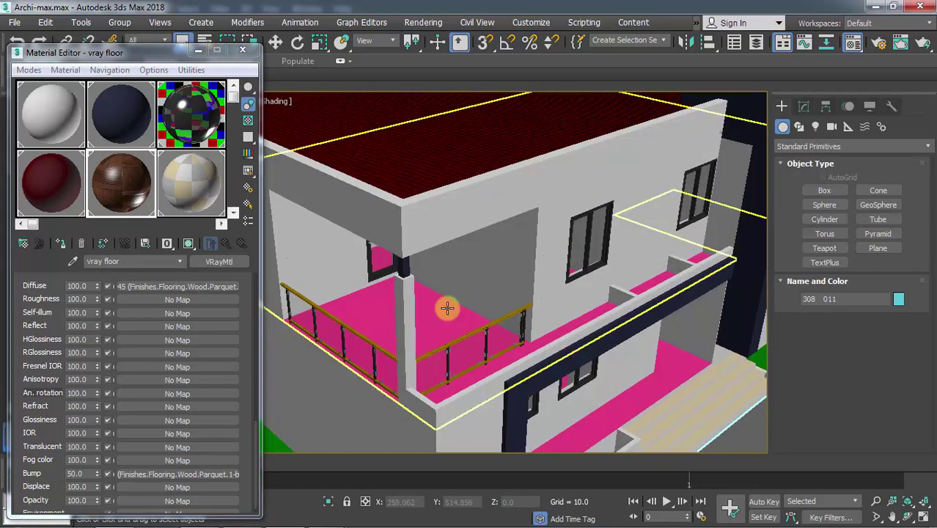
{"action": "scroll", "coordinate": [444, 307], "scroll_direction": "up", "scroll_amount": 5}
{"action": "middle_click_drag", "start_coordinate": [433, 327], "coordinate": [495, 288], "text": "alt"}
{"action": "scroll", "coordinate": [487, 307], "scroll_direction": "down", "scroll_amount": 5}
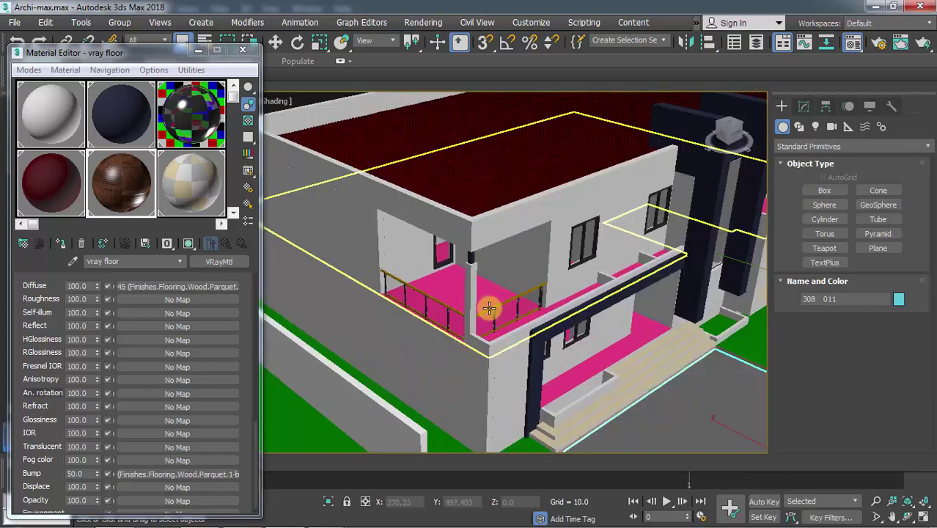
{"action": "scroll", "coordinate": [484, 316], "scroll_direction": "up", "scroll_amount": 5}
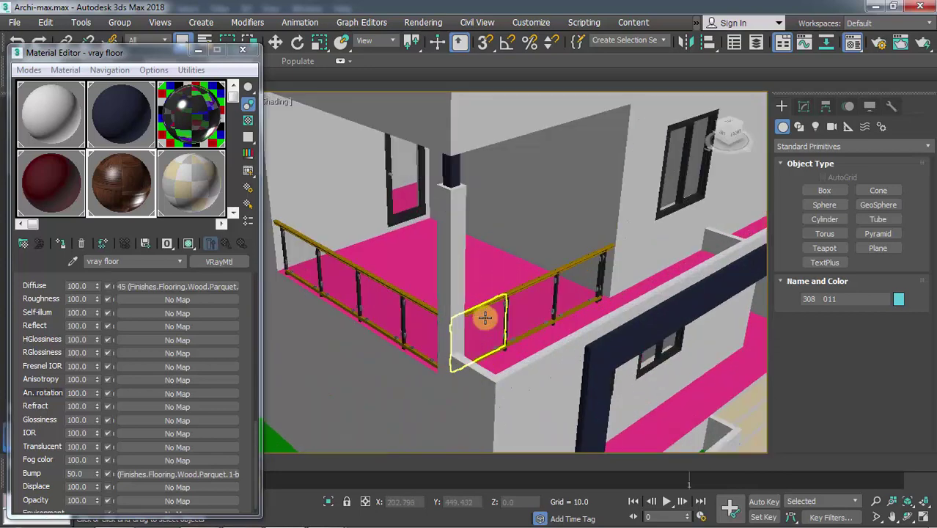
{"action": "left_click", "coordinate": [188, 244]}
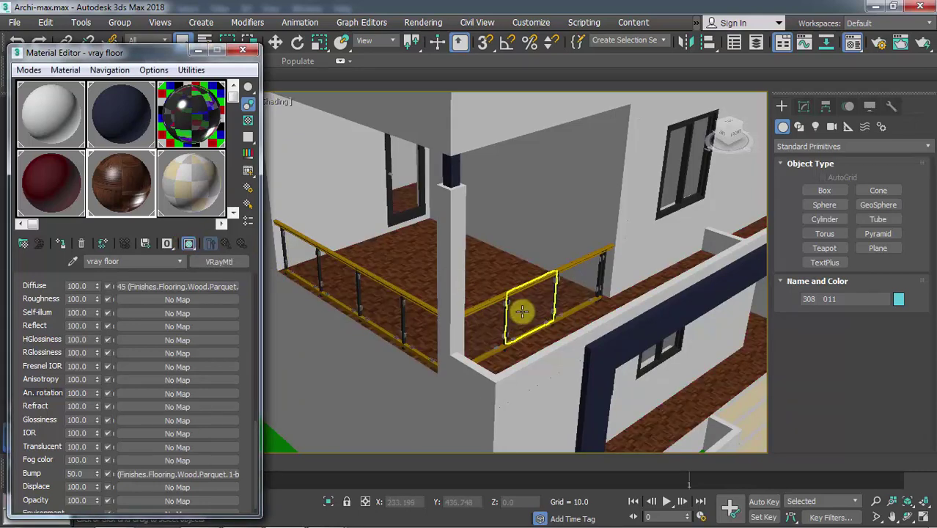
Step: Zoom in to the staircase and select wall frame 306 011 standing in front of it
{"action": "scroll", "coordinate": [565, 327], "scroll_direction": "down", "scroll_amount": 5}
{"action": "scroll", "coordinate": [554, 336], "scroll_direction": "up", "scroll_amount": 5}
{"action": "scroll", "coordinate": [543, 343], "scroll_direction": "down", "scroll_amount": 2}
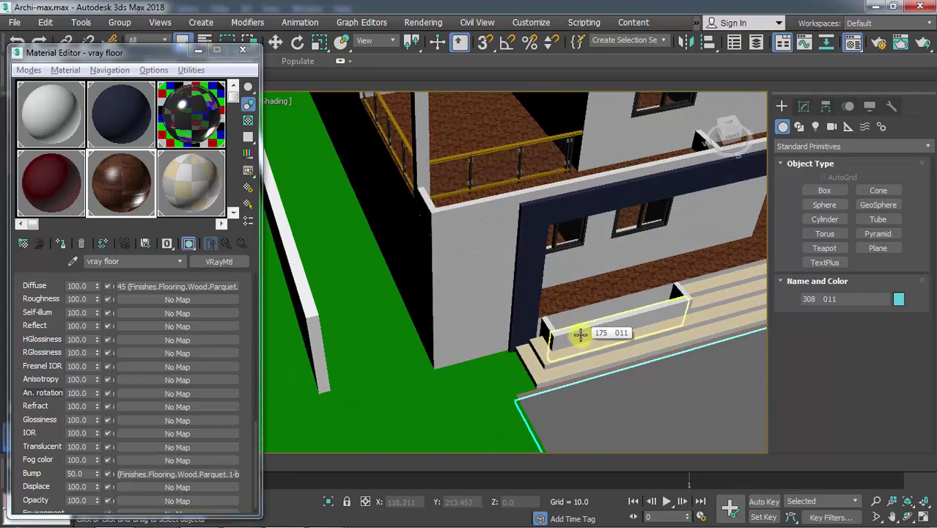
{"action": "scroll", "coordinate": [505, 334], "scroll_direction": "down", "scroll_amount": 5}
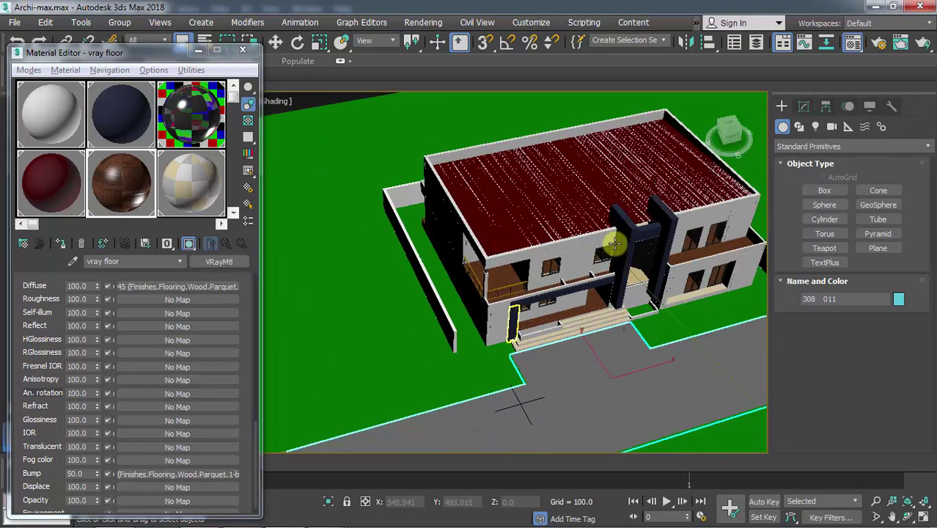
{"action": "scroll", "coordinate": [627, 284], "scroll_direction": "up", "scroll_amount": 5}
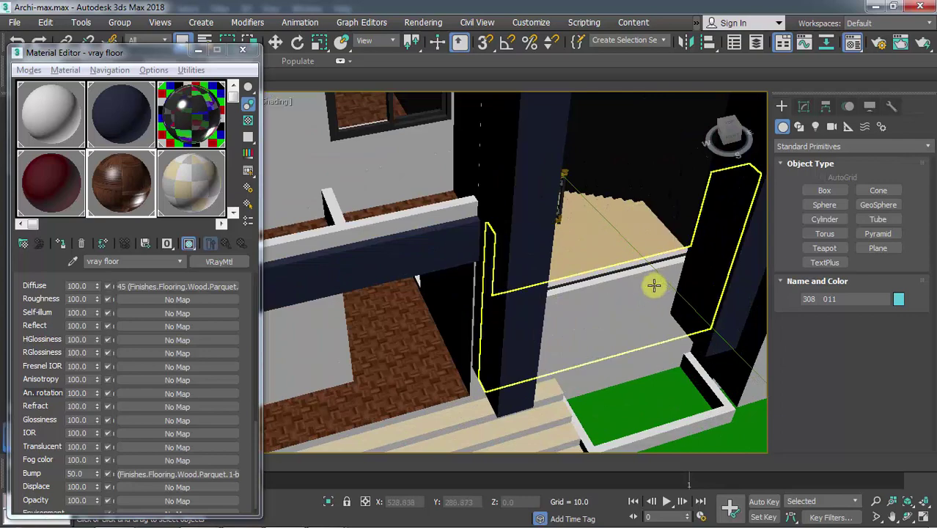
{"action": "scroll", "coordinate": [653, 286], "scroll_direction": "down", "scroll_amount": 6}
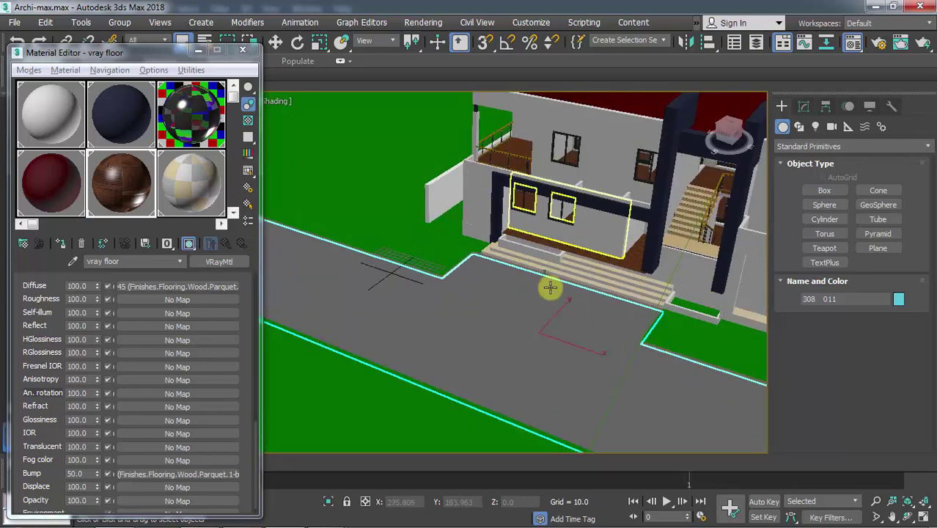
{"action": "scroll", "coordinate": [690, 199], "scroll_direction": "up", "scroll_amount": 8}
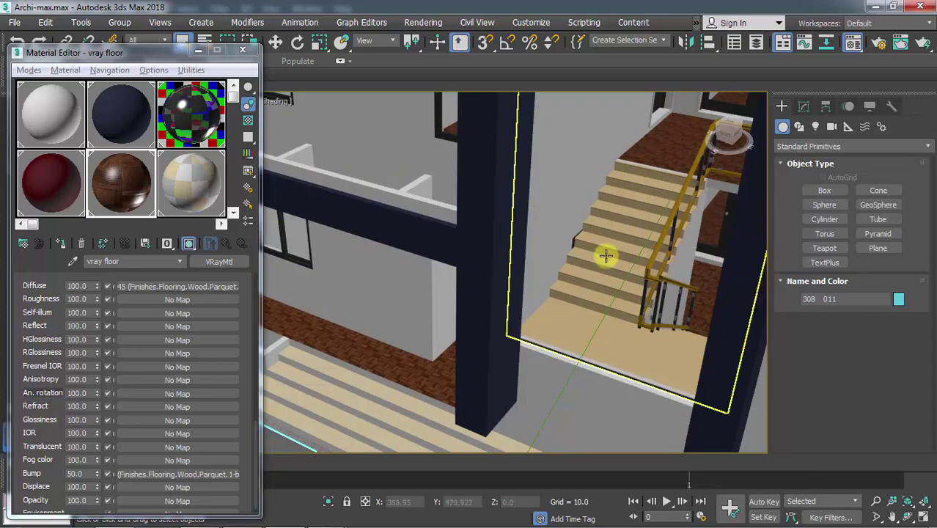
{"action": "left_click", "coordinate": [577, 323]}
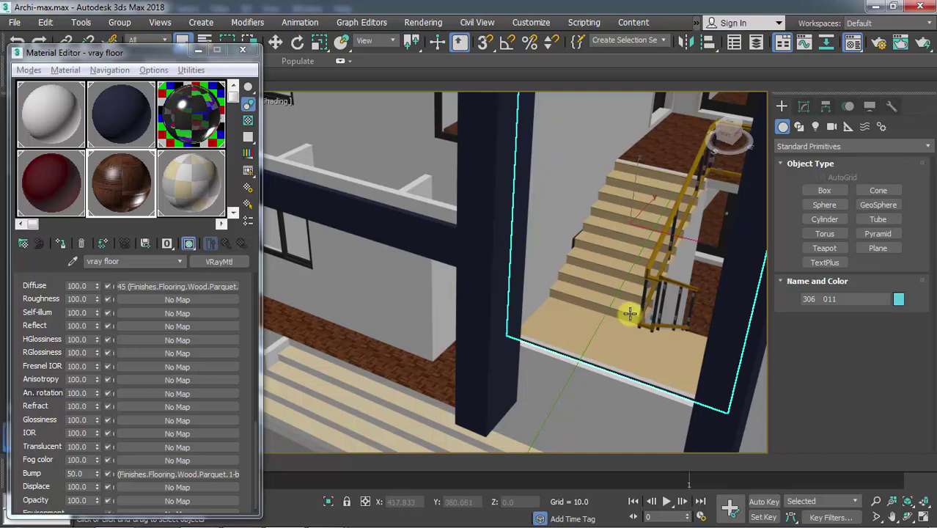
Step: Hide wall frame 306 011 with Hide Selection and zoom in on the stairs
{"action": "right_click", "coordinate": [576, 159]}
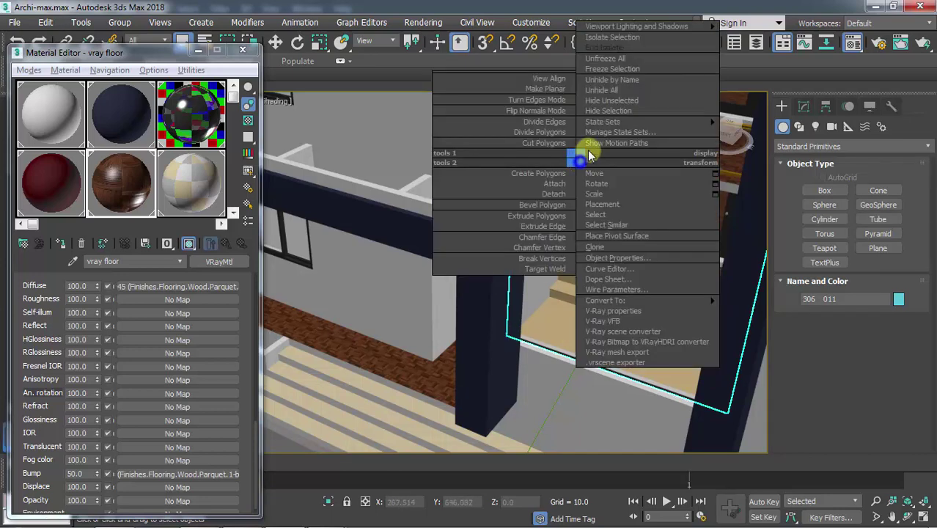
{"action": "left_click", "coordinate": [623, 116]}
{"action": "scroll", "coordinate": [575, 199], "scroll_direction": "up", "scroll_amount": 5}
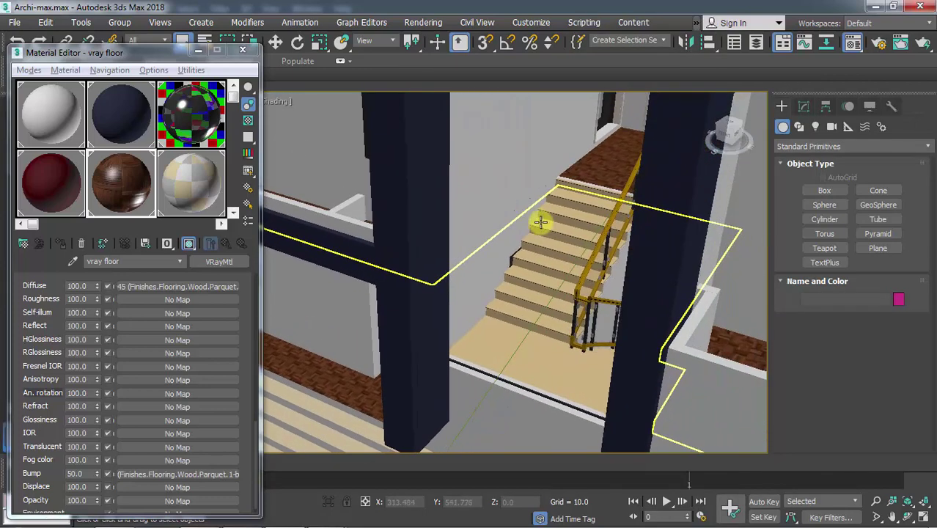
{"action": "scroll", "coordinate": [550, 222], "scroll_direction": "down", "scroll_amount": 2}
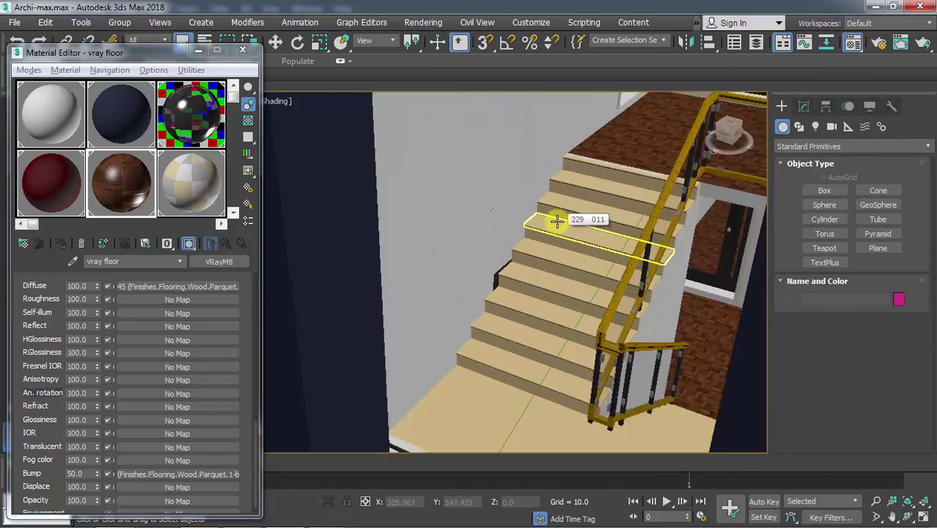
{"action": "scroll", "coordinate": [526, 360], "scroll_direction": "up", "scroll_amount": 2}
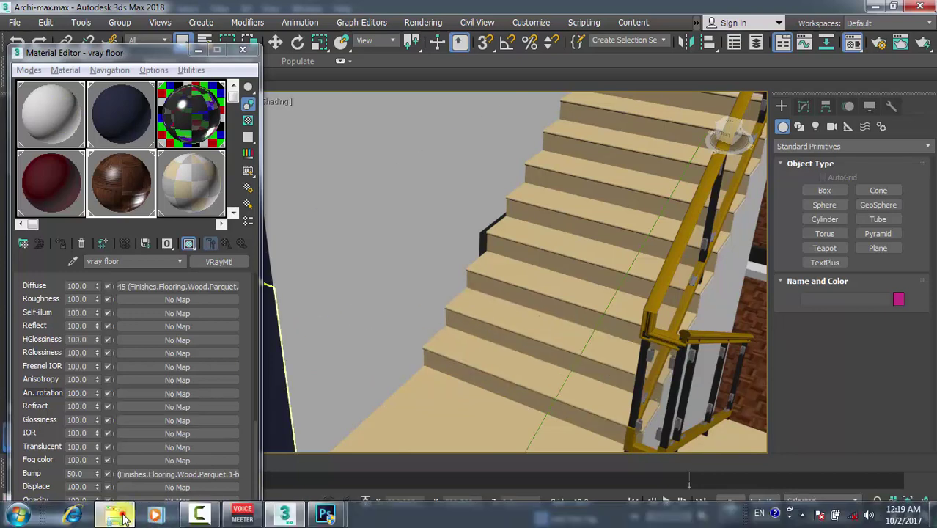
Step: Open the file\texture\marble folder in Explorer and carry the marble texture toward the Material Editor
{"action": "left_click", "coordinate": [120, 516]}
{"action": "left_click", "coordinate": [538, 109]}
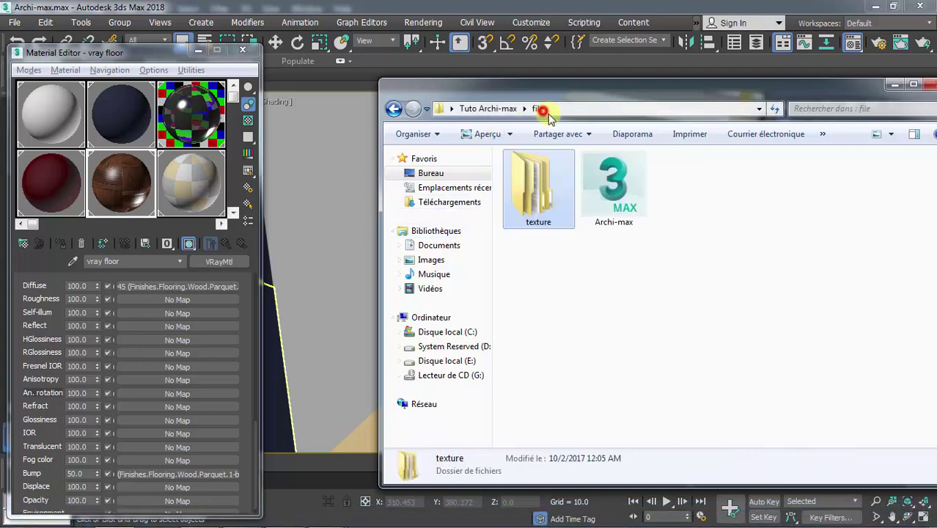
{"action": "double_click", "coordinate": [547, 176]}
{"action": "double_click", "coordinate": [675, 183]}
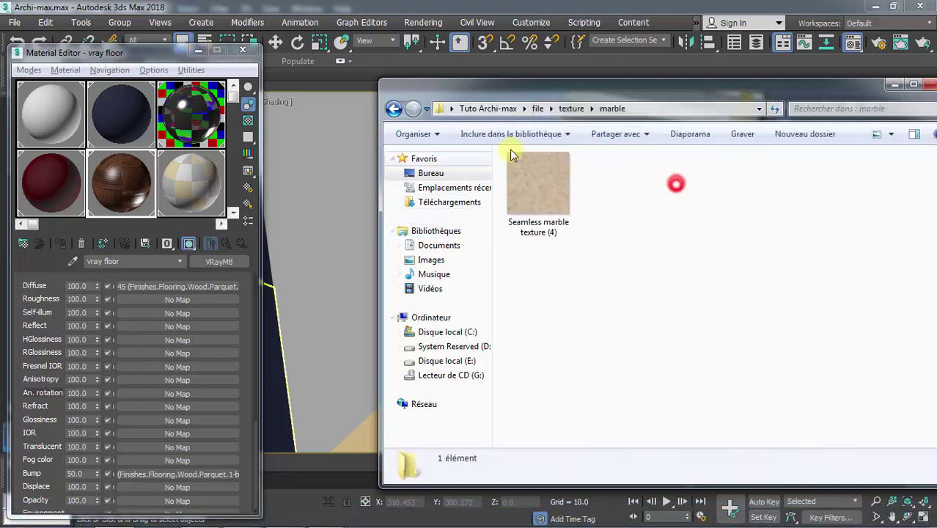
{"action": "left_click_drag", "start_coordinate": [537, 175], "coordinate": [25, 184]}
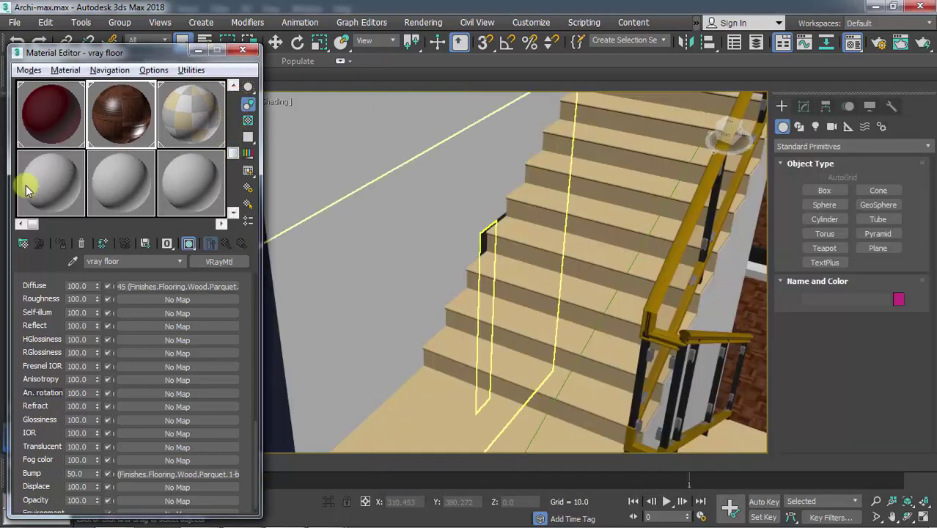
Step: Activate unused sample slot 4 and rename its material to 'marble'
{"action": "left_click", "coordinate": [66, 184]}
{"action": "left_click_drag", "start_coordinate": [149, 263], "coordinate": [47, 261]}
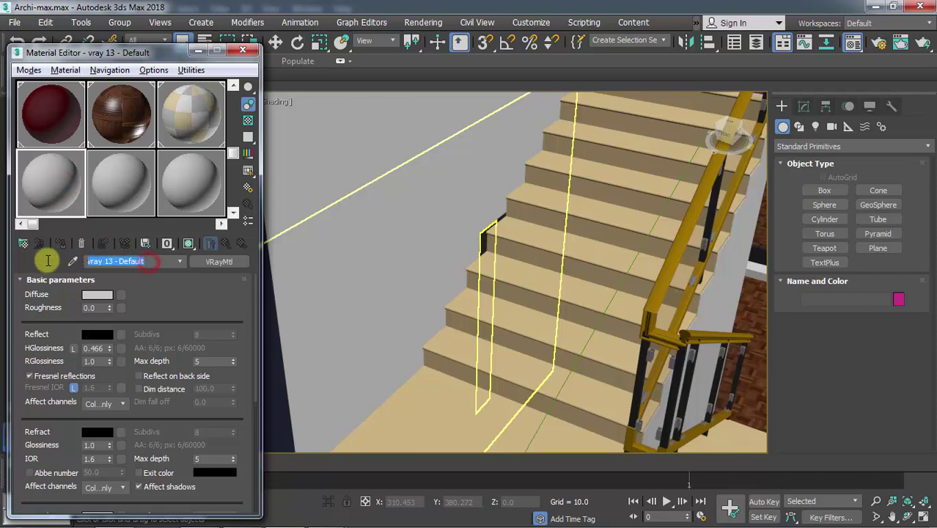
{"action": "type", "text": "mar"}
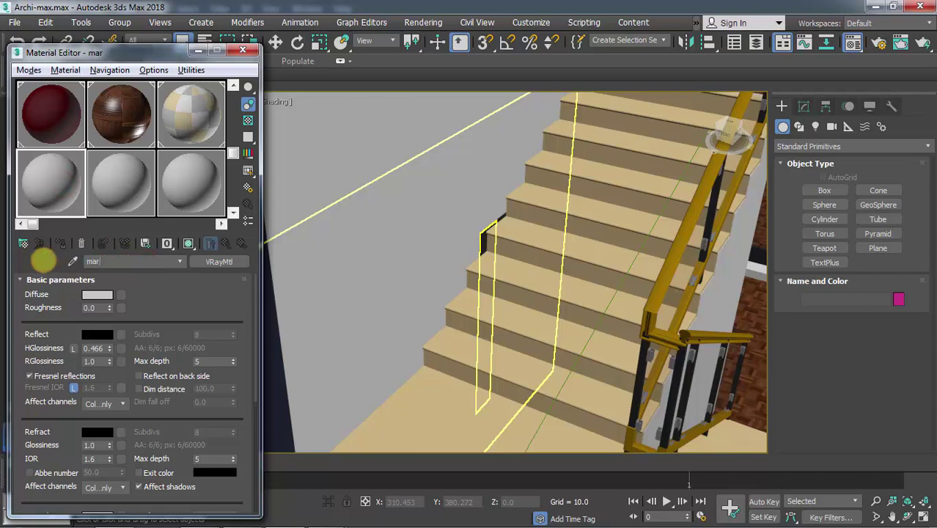
{"action": "type", "text": "ble"}
{"action": "left_click", "coordinate": [339, 95]}
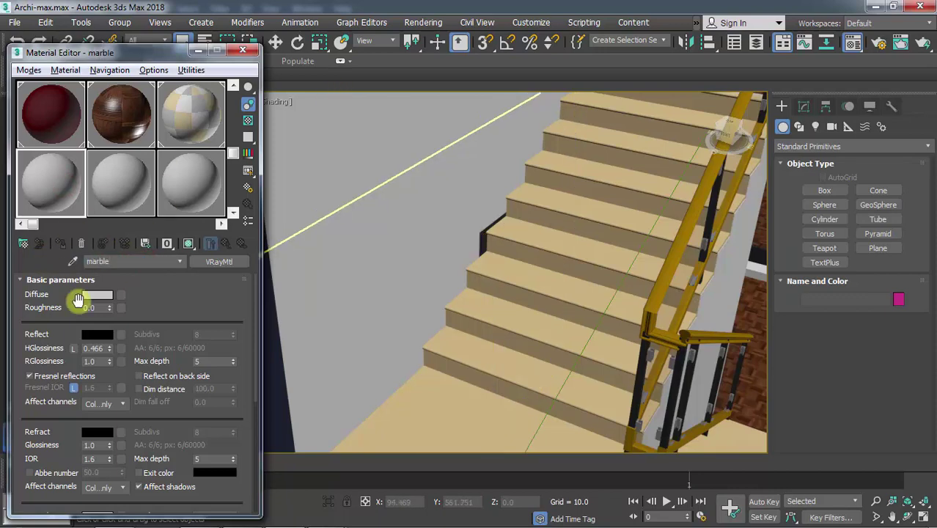
{"action": "left_click", "coordinate": [178, 305]}
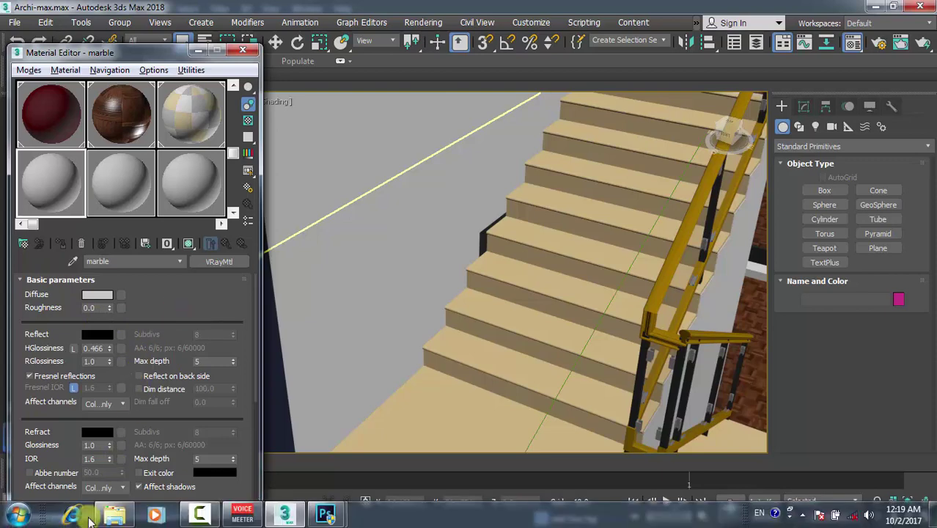
Step: Assign the Seamless marble texture (4) image as marble's diffuse map and open its enlarged preview
{"action": "left_click", "coordinate": [110, 515]}
{"action": "left_click_drag", "start_coordinate": [559, 192], "coordinate": [119, 296]}
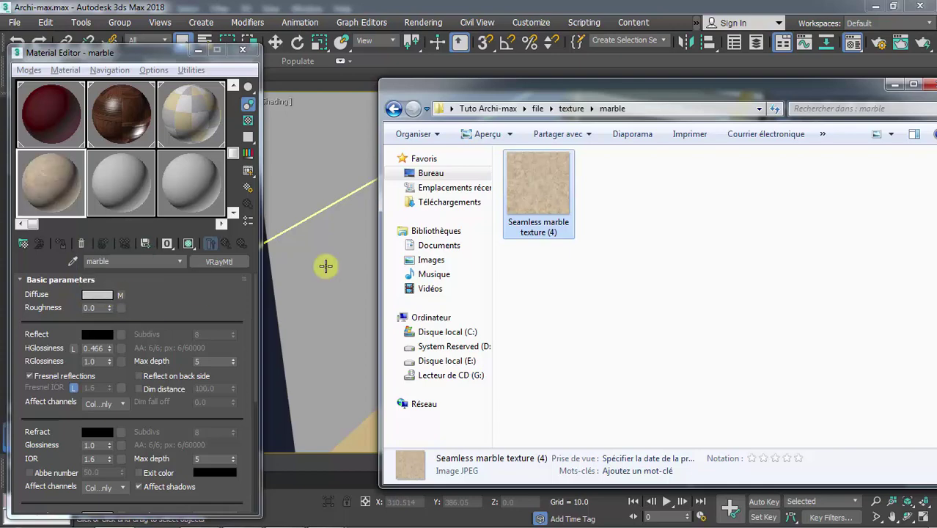
{"action": "left_click", "coordinate": [894, 85]}
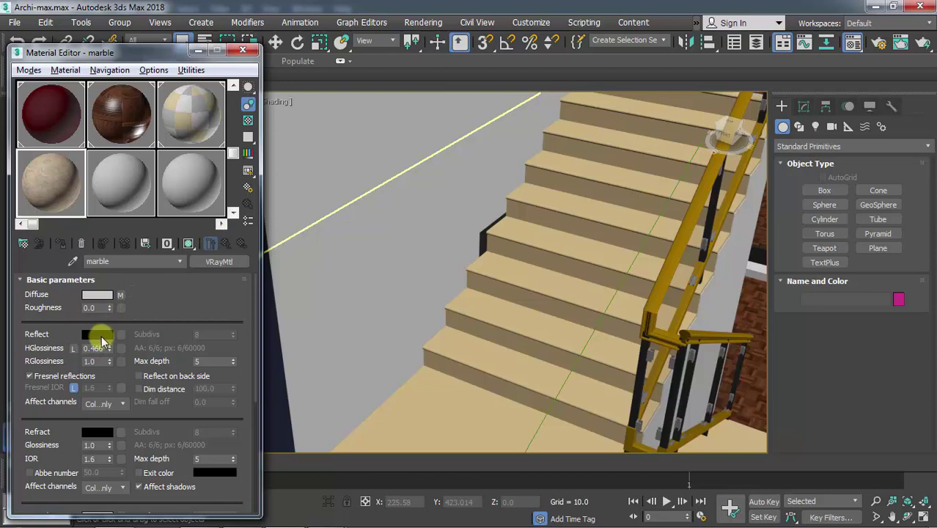
{"action": "double_click", "coordinate": [53, 182]}
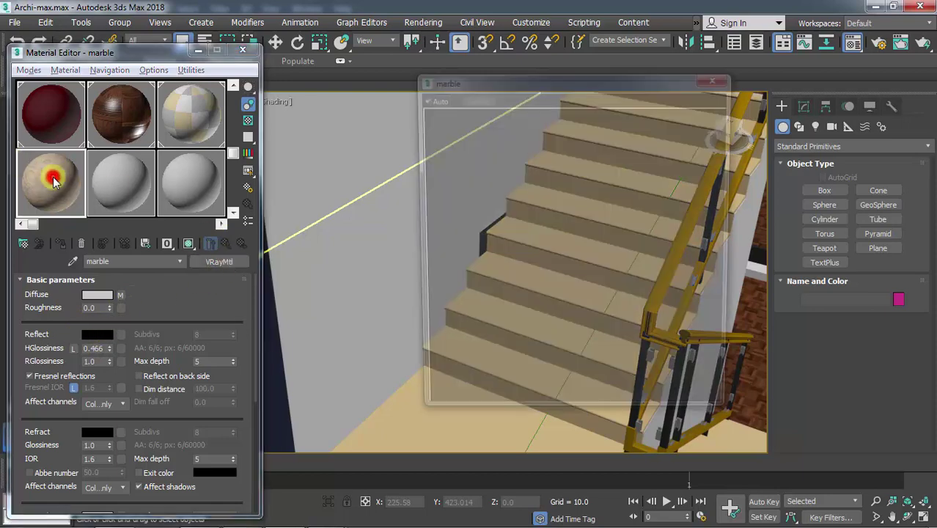
Step: Set the marble's Reflect colour to white and turn on the checkered preview background
{"action": "left_click", "coordinate": [106, 335]}
{"action": "left_click_drag", "start_coordinate": [409, 98], "coordinate": [405, 191]}
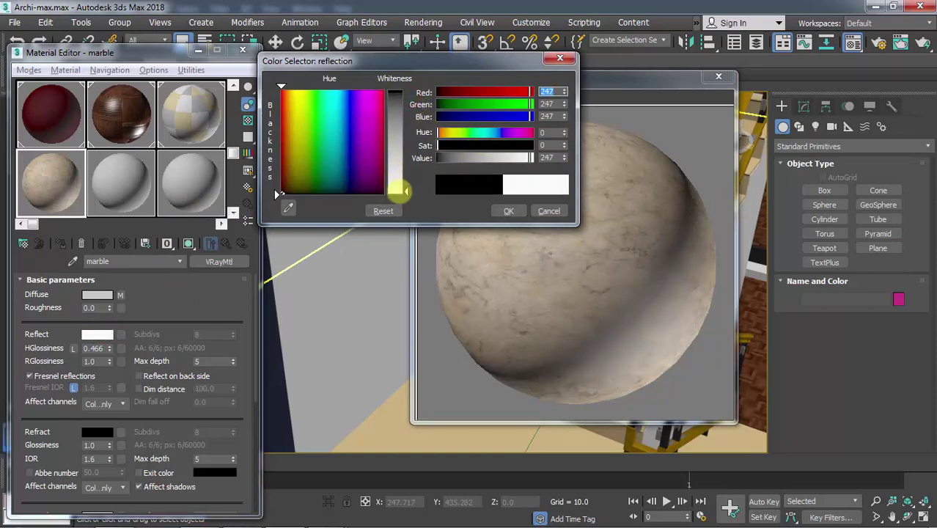
{"action": "left_click", "coordinate": [508, 211]}
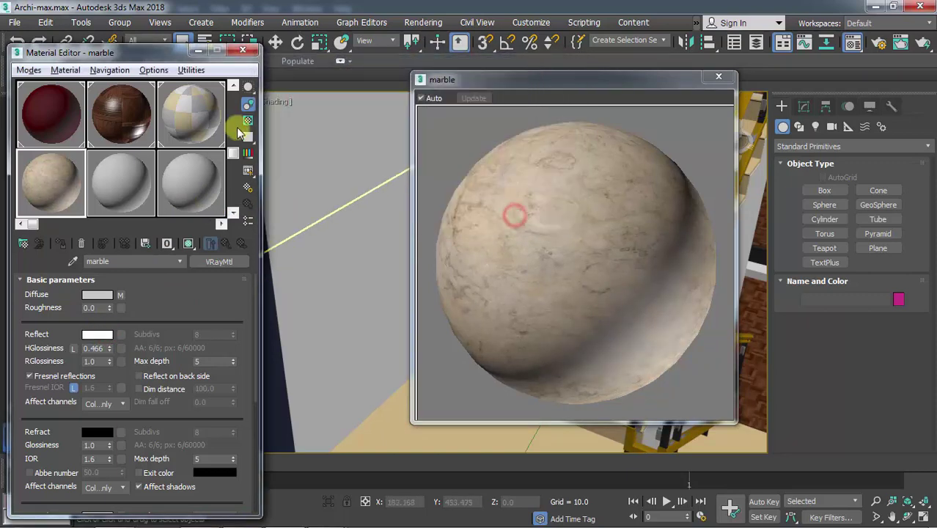
{"action": "left_click", "coordinate": [246, 123]}
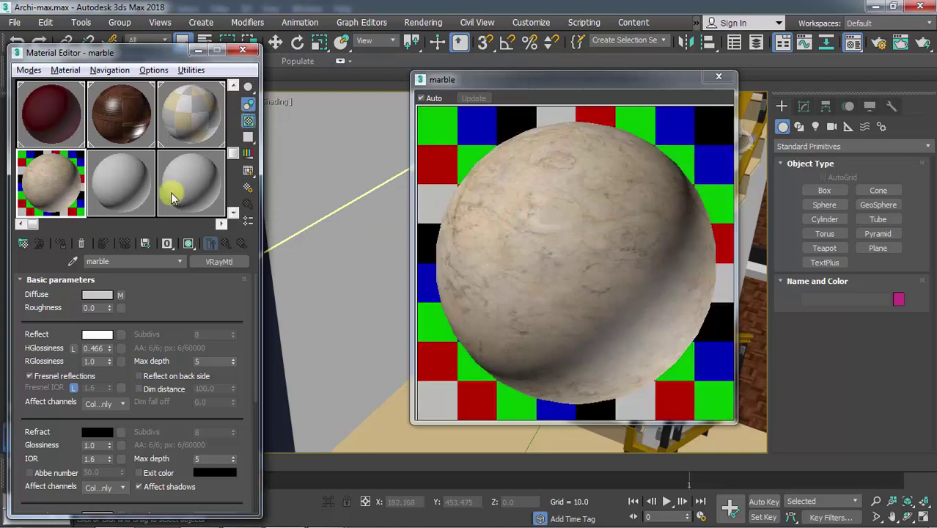
Step: Unlock Fresnel IOR and set highlight glossiness 0.7 and Fresnel IOR 2.0
{"action": "left_click", "coordinate": [74, 388]}
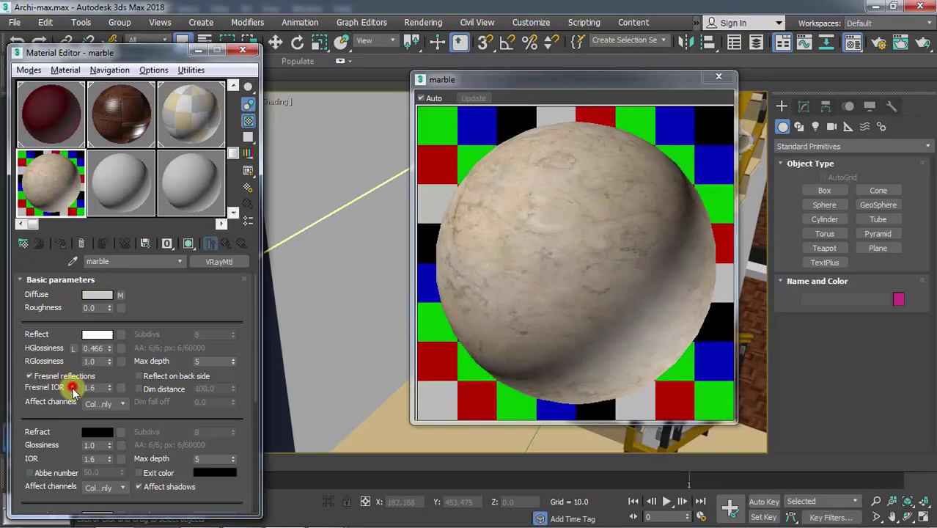
{"action": "double_click", "coordinate": [103, 348]}
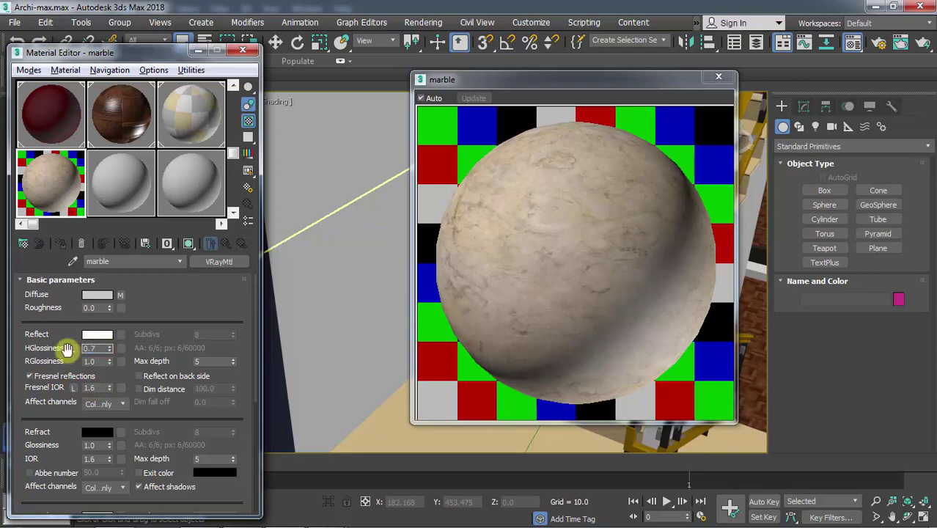
{"action": "key", "text": "Return"}
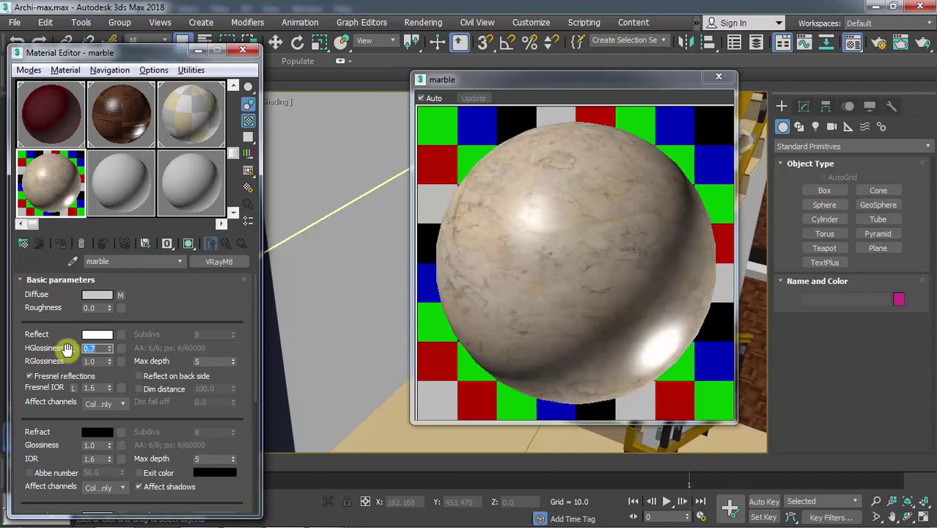
{"action": "double_click", "coordinate": [102, 387]}
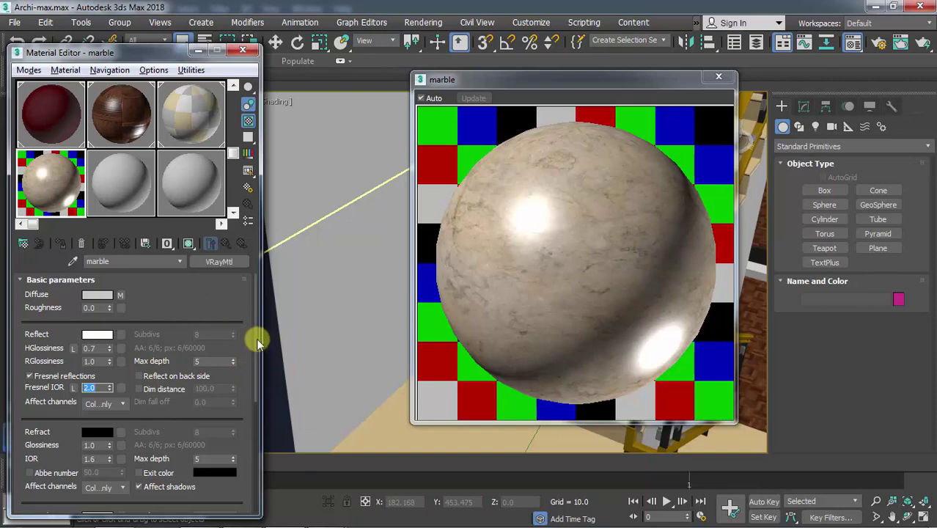
{"action": "left_click_drag", "start_coordinate": [256, 341], "coordinate": [234, 460]}
Step: Enable Trace reflections in Options and raise the marble's highlight glossiness to 0.99
{"action": "left_click", "coordinate": [42, 490]}
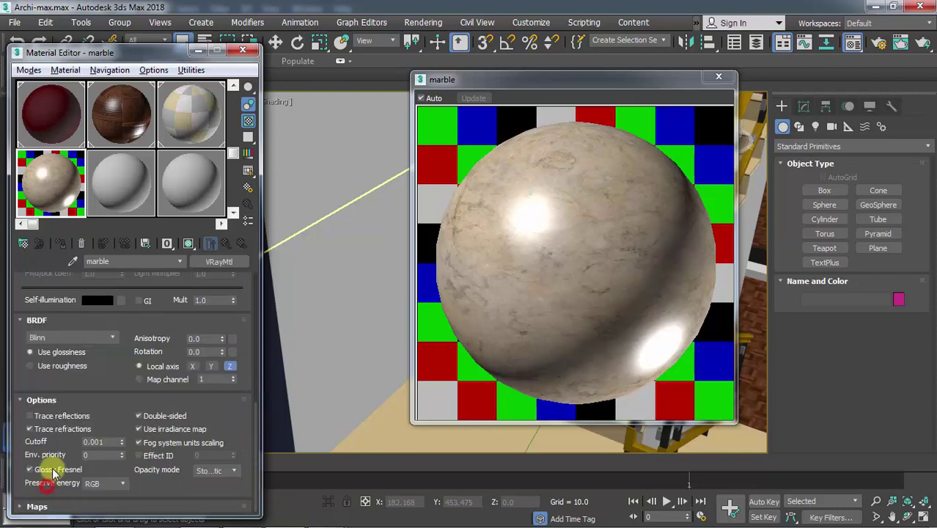
{"action": "left_click", "coordinate": [32, 416]}
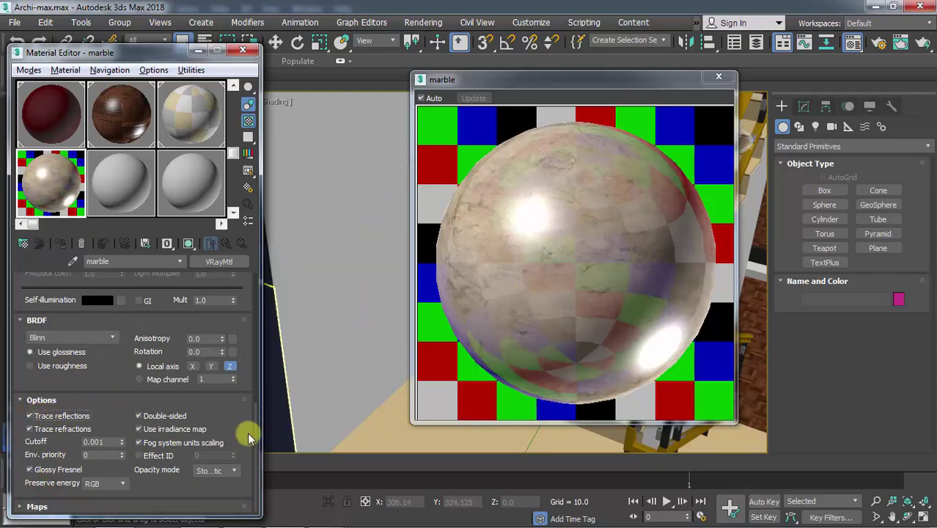
{"action": "left_click_drag", "start_coordinate": [252, 436], "coordinate": [266, 298]}
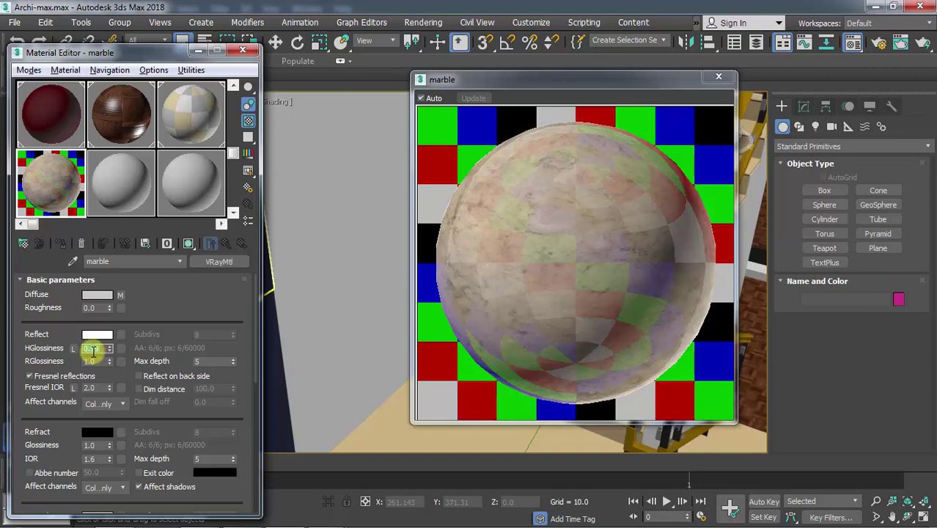
{"action": "left_click", "coordinate": [163, 313]}
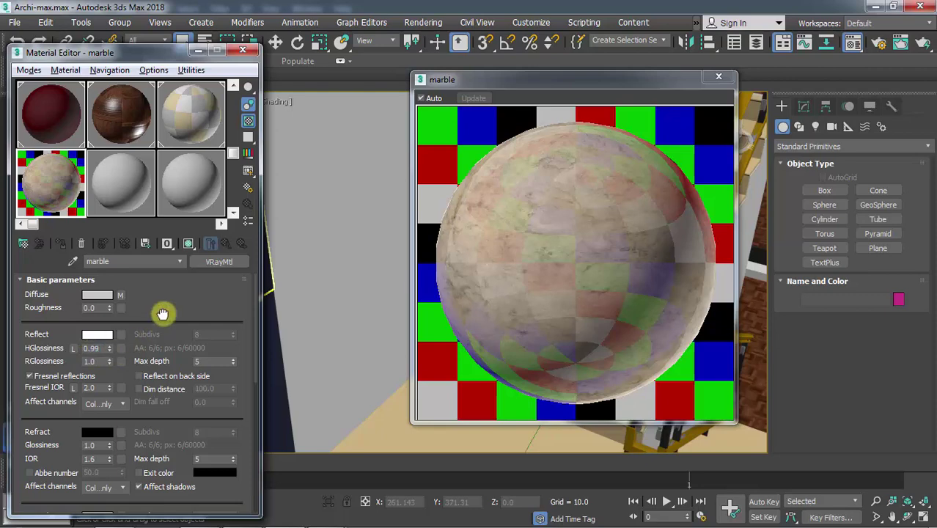
Step: Close the enlarged preview, select all nine stair treads and assign them the marble material
{"action": "left_click", "coordinate": [718, 76]}
{"action": "left_click", "coordinate": [535, 378]}
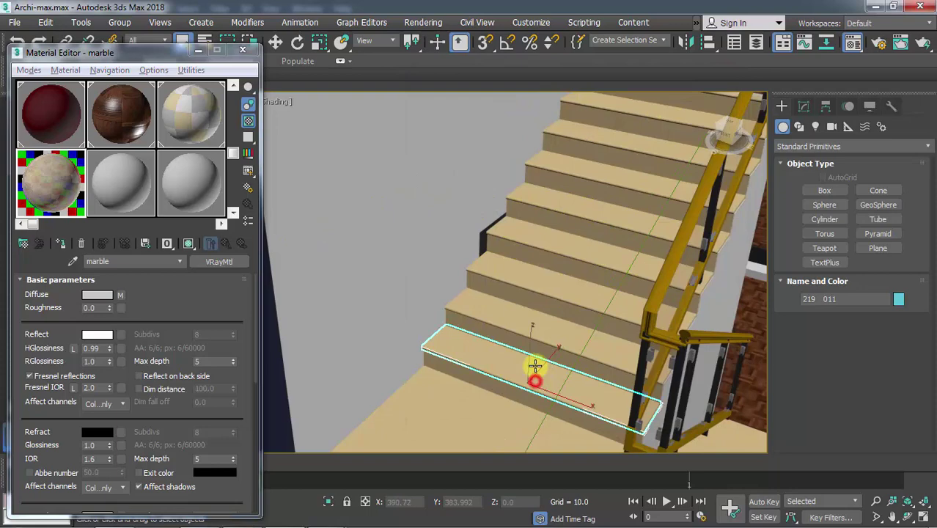
{"action": "left_click", "coordinate": [546, 324], "text": "ctrl"}
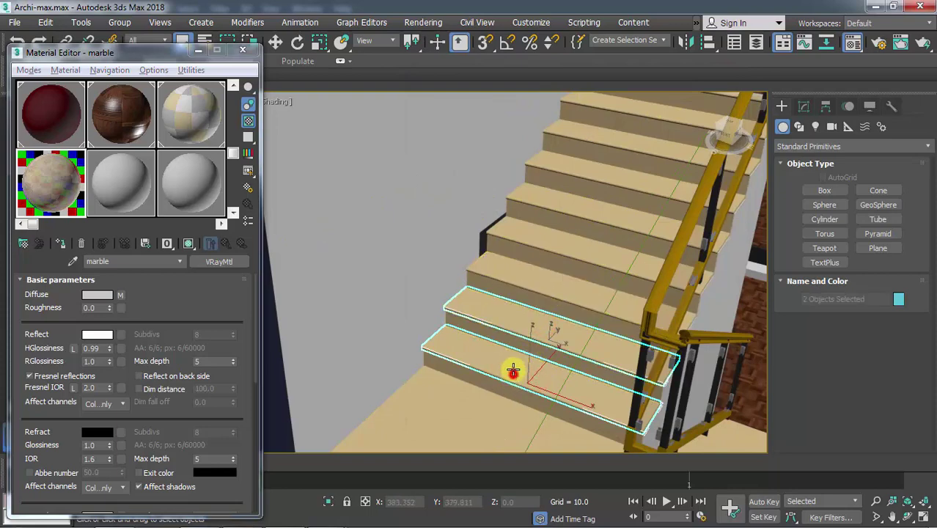
{"action": "left_click", "coordinate": [529, 301], "text": "ctrl"}
{"action": "left_click", "coordinate": [548, 245], "text": "ctrl"}
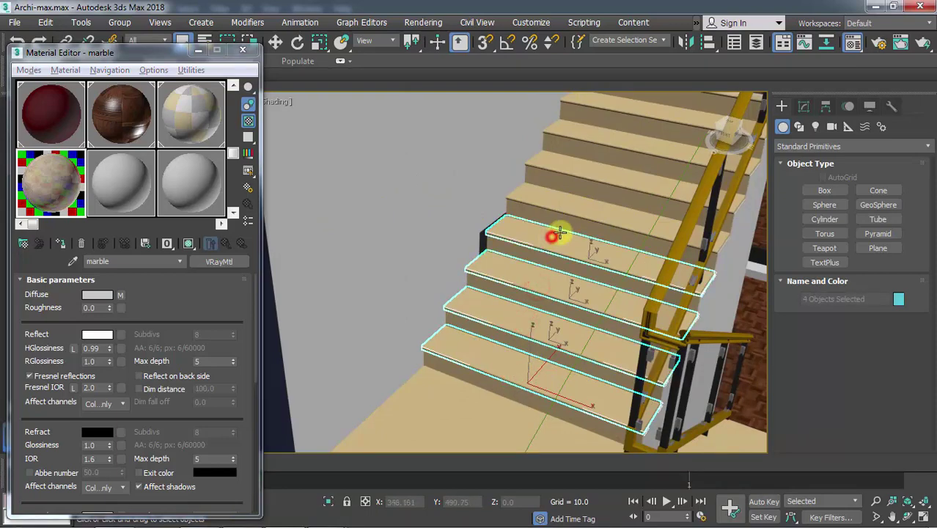
{"action": "left_click", "coordinate": [574, 203], "text": "ctrl"}
{"action": "left_click", "coordinate": [596, 172], "text": "ctrl"}
{"action": "left_click", "coordinate": [622, 139], "text": "ctrl"}
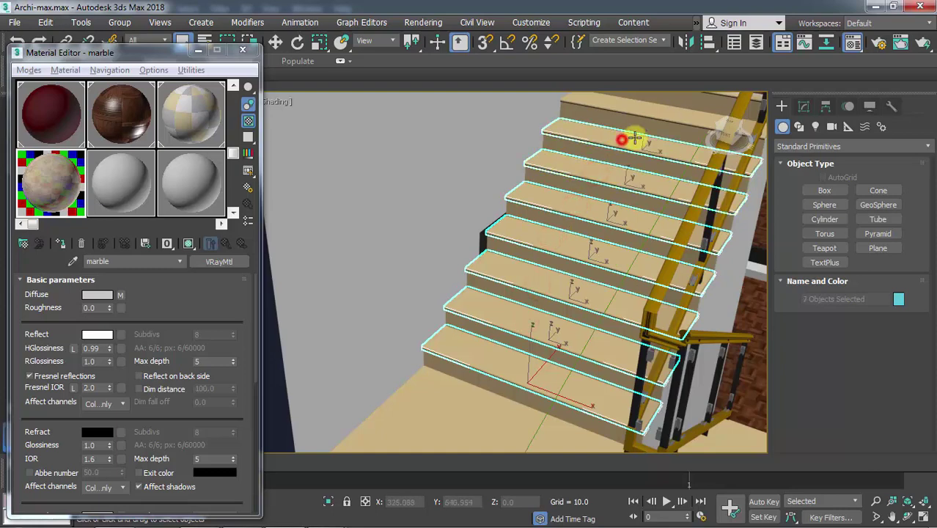
{"action": "left_click", "coordinate": [645, 119], "text": "ctrl"}
{"action": "scroll", "coordinate": [609, 211], "scroll_direction": "down", "scroll_amount": 2}
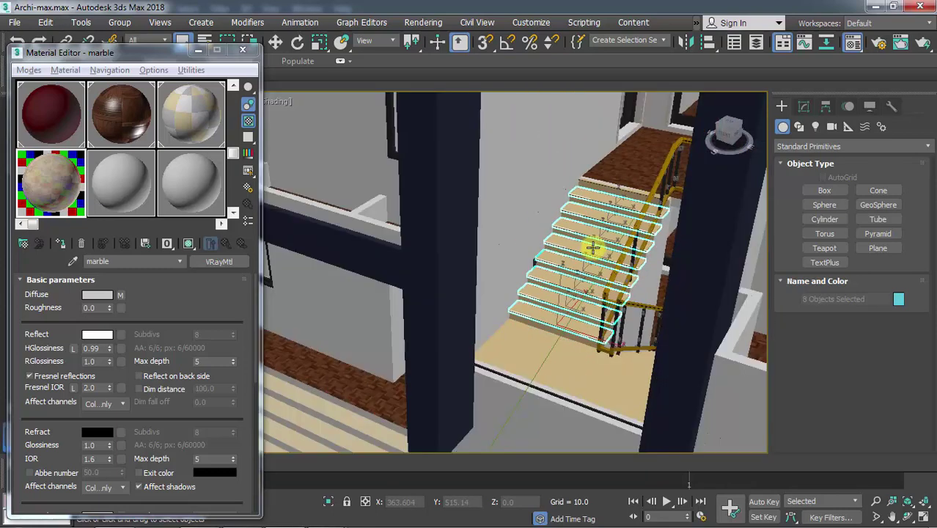
{"action": "scroll", "coordinate": [620, 184], "scroll_direction": "up", "scroll_amount": 4}
{"action": "left_click", "coordinate": [625, 178], "text": "ctrl"}
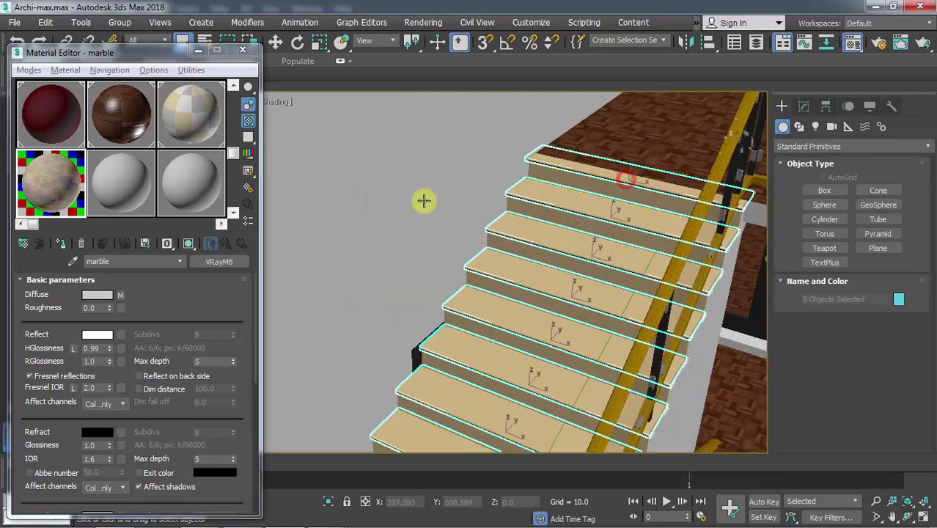
{"action": "left_click", "coordinate": [61, 244]}
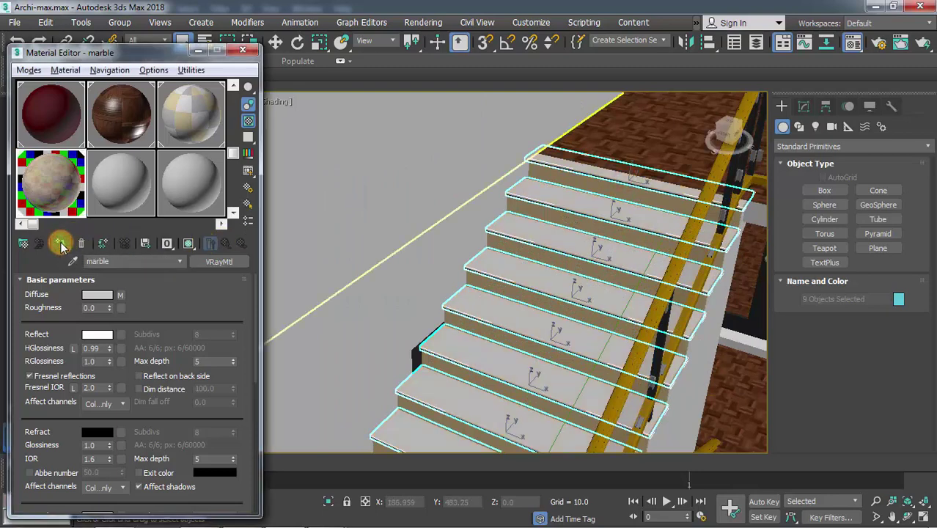
Step: Show the marble texture on the stairs in the viewport
{"action": "left_click", "coordinate": [188, 244]}
{"action": "scroll", "coordinate": [512, 254], "scroll_direction": "down", "scroll_amount": 5}
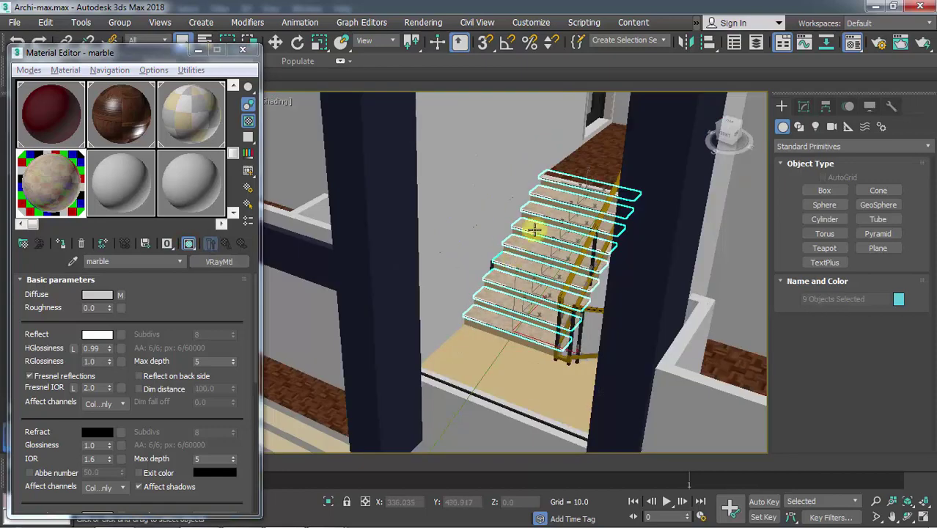
{"action": "scroll", "coordinate": [569, 183], "scroll_direction": "up", "scroll_amount": 10}
Step: Select all nine stair risers, working down to the lowest steps
{"action": "left_click", "coordinate": [569, 186]}
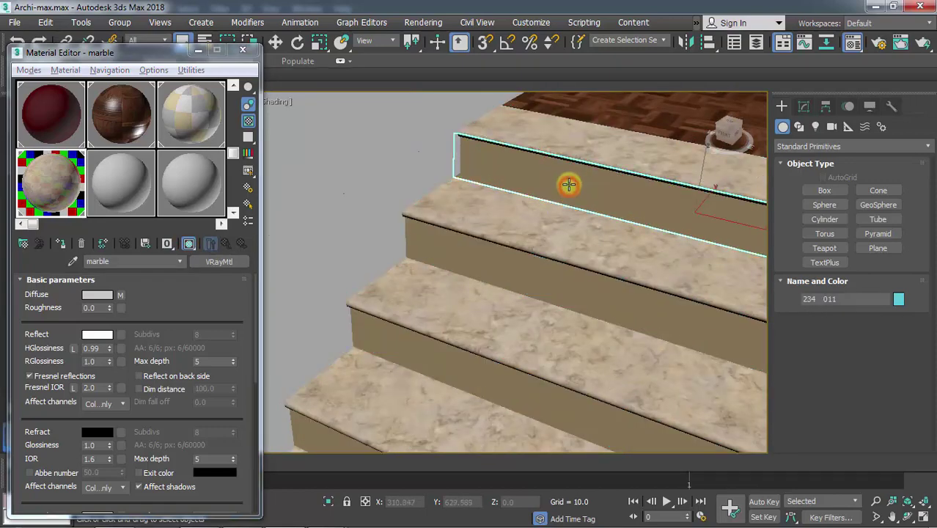
{"action": "left_click", "coordinate": [490, 265], "text": "ctrl"}
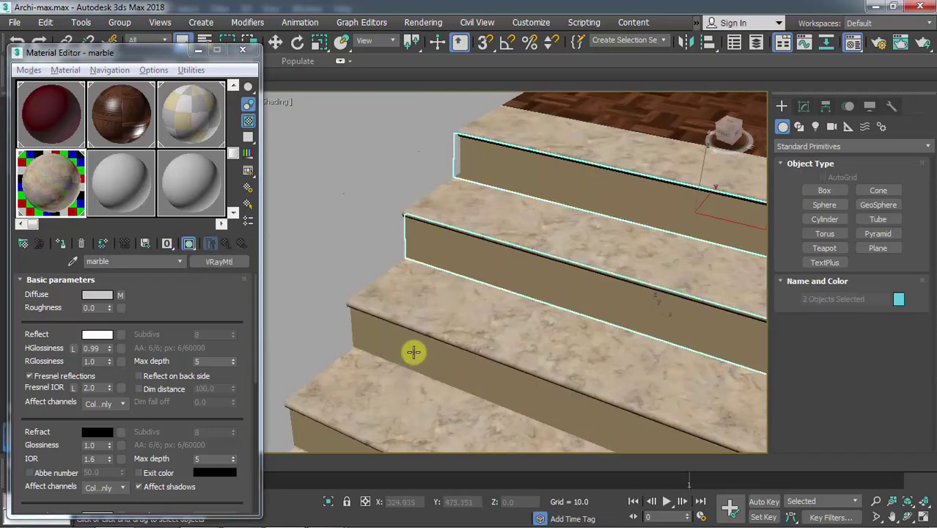
{"action": "left_click", "coordinate": [412, 351], "text": "ctrl"}
{"action": "scroll", "coordinate": [435, 324], "scroll_direction": "down", "scroll_amount": 3}
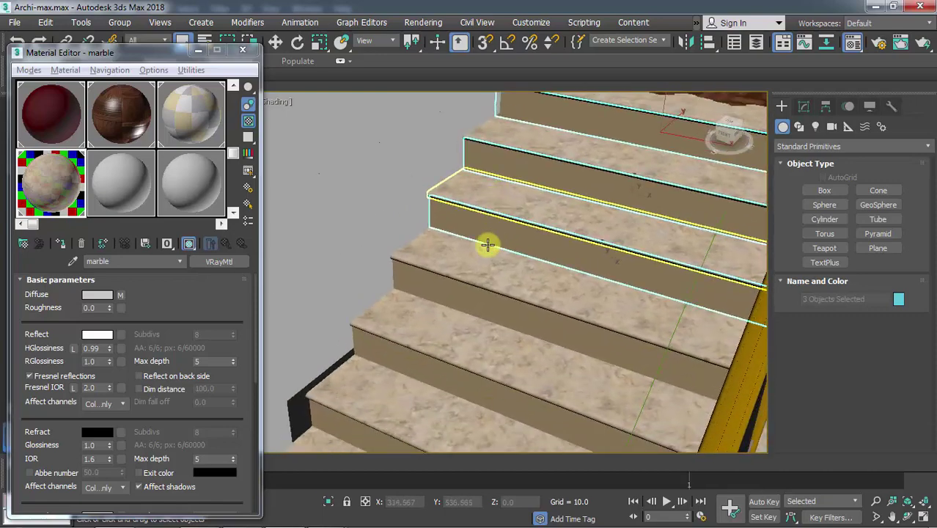
{"action": "left_click", "coordinate": [460, 297], "text": "ctrl"}
{"action": "left_click", "coordinate": [404, 358], "text": "ctrl"}
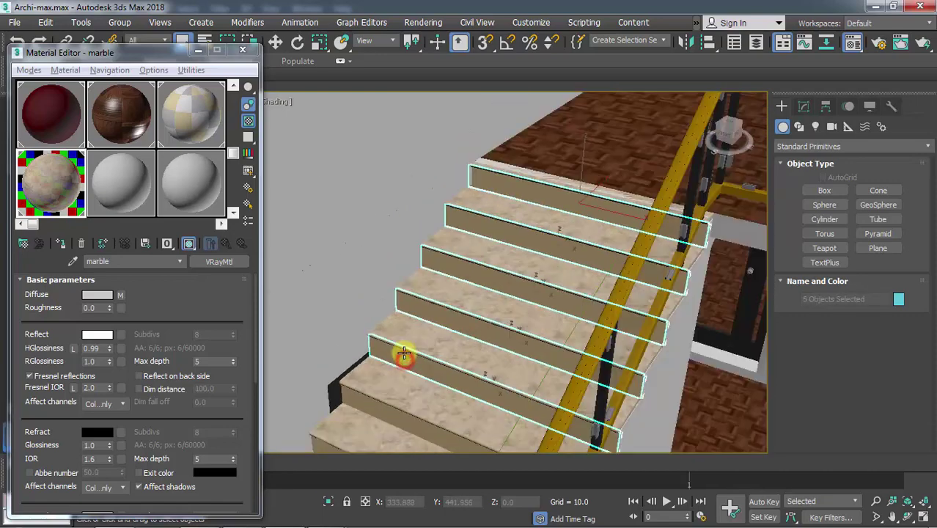
{"action": "middle_click_drag", "start_coordinate": [403, 355], "coordinate": [406, 382], "text": "alt"}
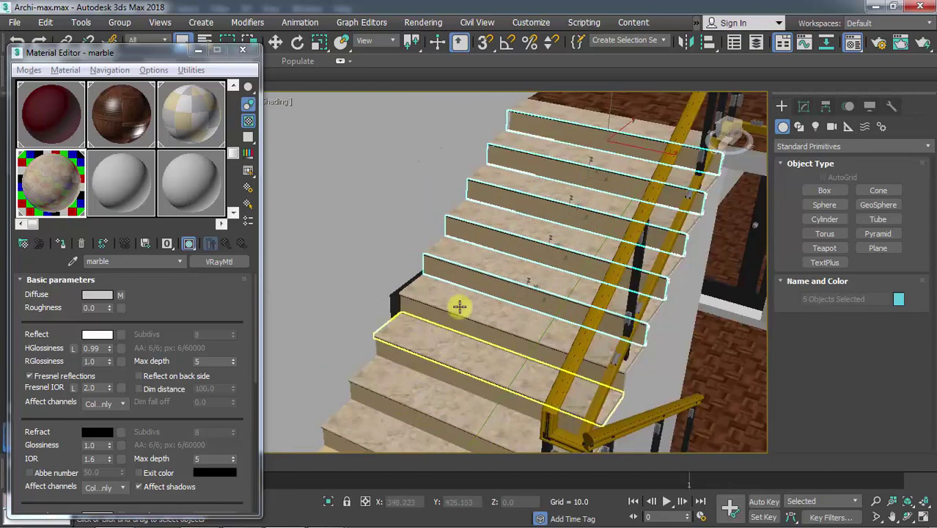
{"action": "middle_click_drag", "start_coordinate": [458, 306], "coordinate": [441, 321], "text": "alt"}
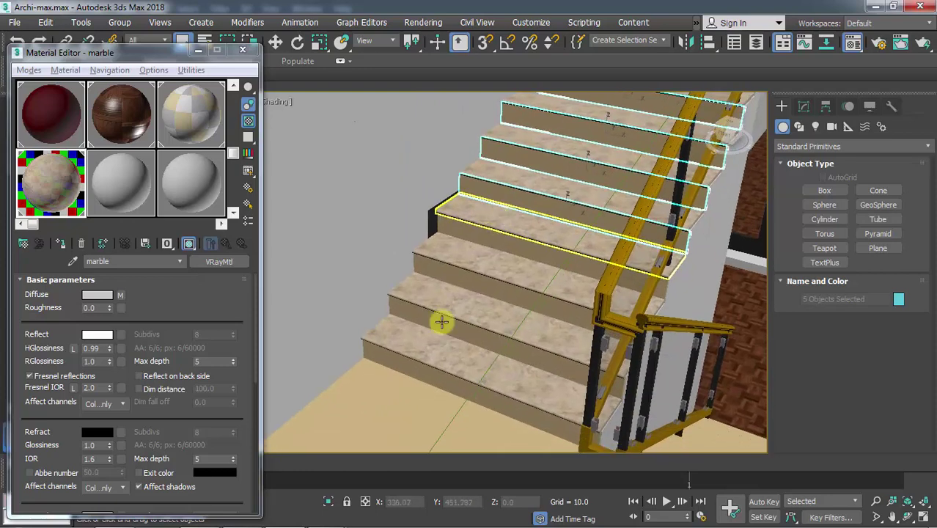
{"action": "left_click", "coordinate": [417, 378], "text": "ctrl"}
{"action": "left_click", "coordinate": [445, 327], "text": "ctrl"}
{"action": "left_click", "coordinate": [461, 283], "text": "ctrl"}
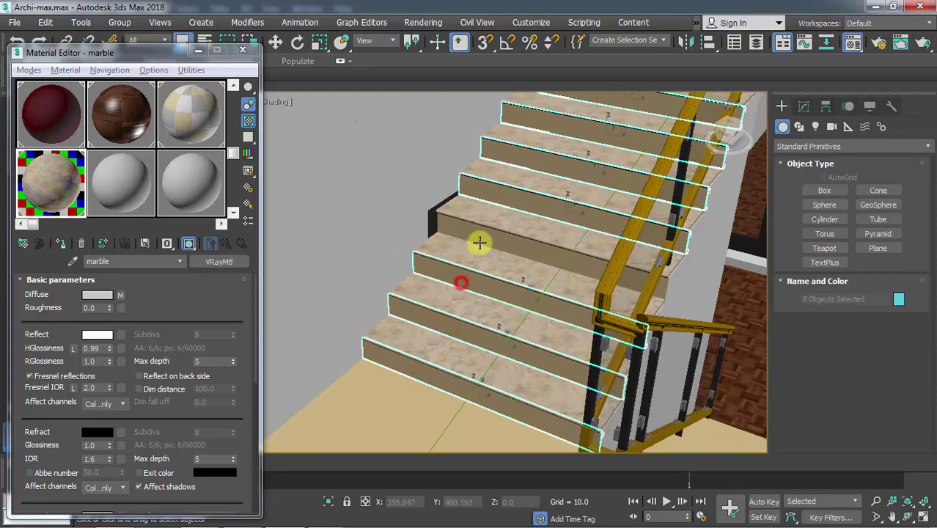
{"action": "left_click", "coordinate": [479, 242], "text": "ctrl"}
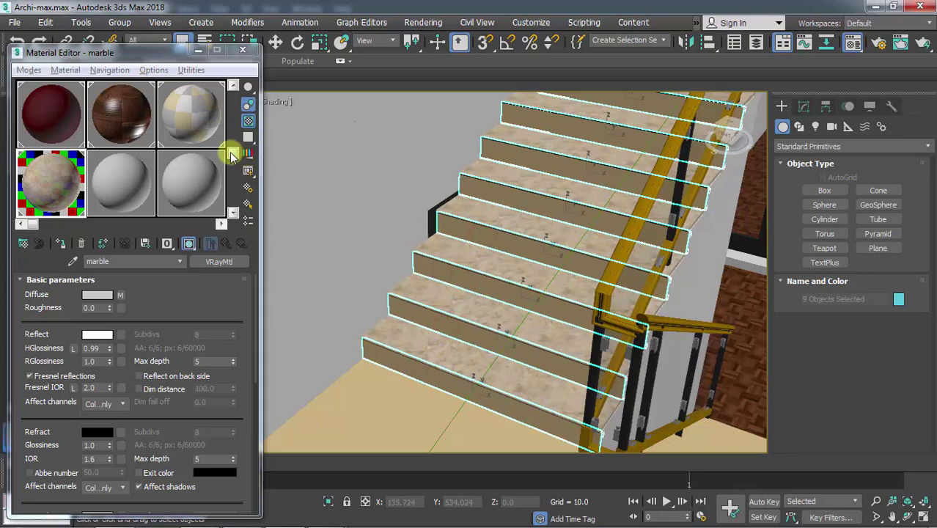
Step: Apply the WALL1 white stucco material to the selected risers and frame the staircase close-up
{"action": "left_click_drag", "start_coordinate": [230, 140], "coordinate": [232, 95]}
{"action": "left_click", "coordinate": [51, 114]}
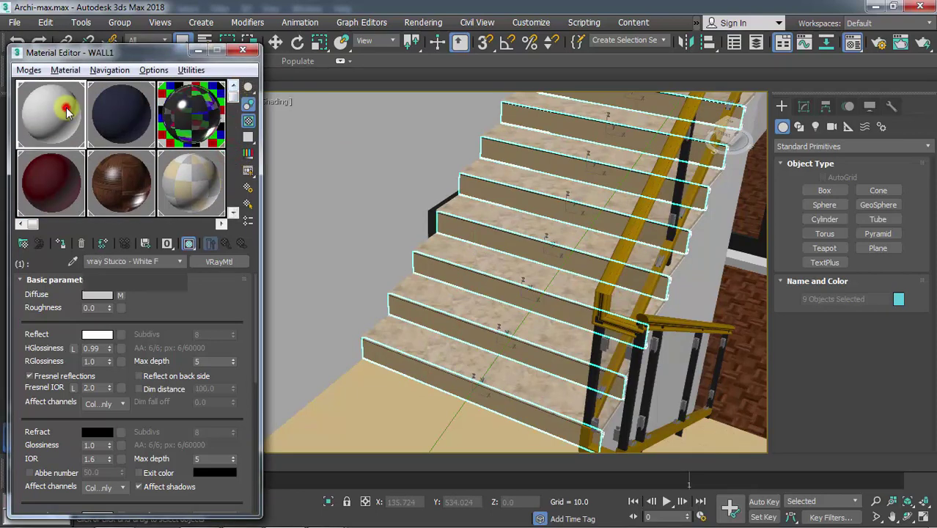
{"action": "left_click", "coordinate": [62, 244]}
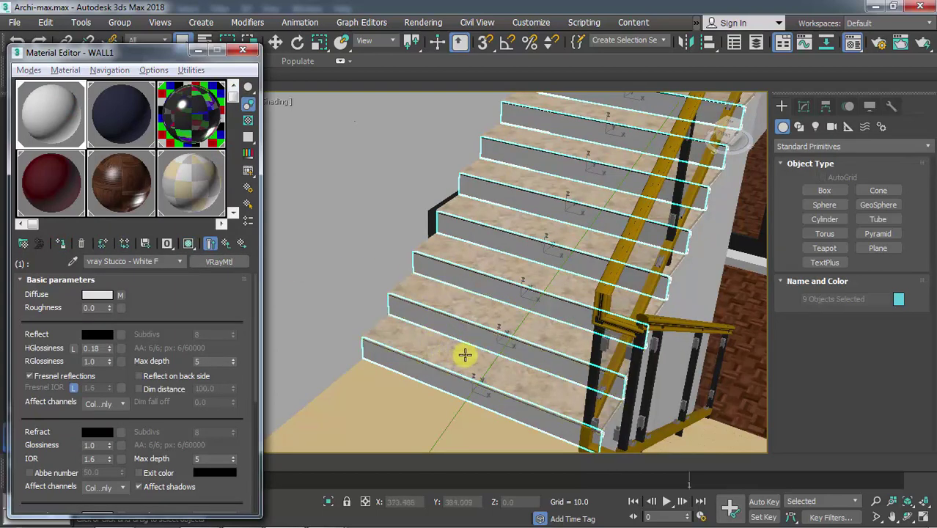
{"action": "scroll", "coordinate": [477, 353], "scroll_direction": "down", "scroll_amount": 3}
{"action": "scroll", "coordinate": [506, 359], "scroll_direction": "down", "scroll_amount": 5}
{"action": "middle_click_drag", "start_coordinate": [535, 379], "coordinate": [520, 368]}
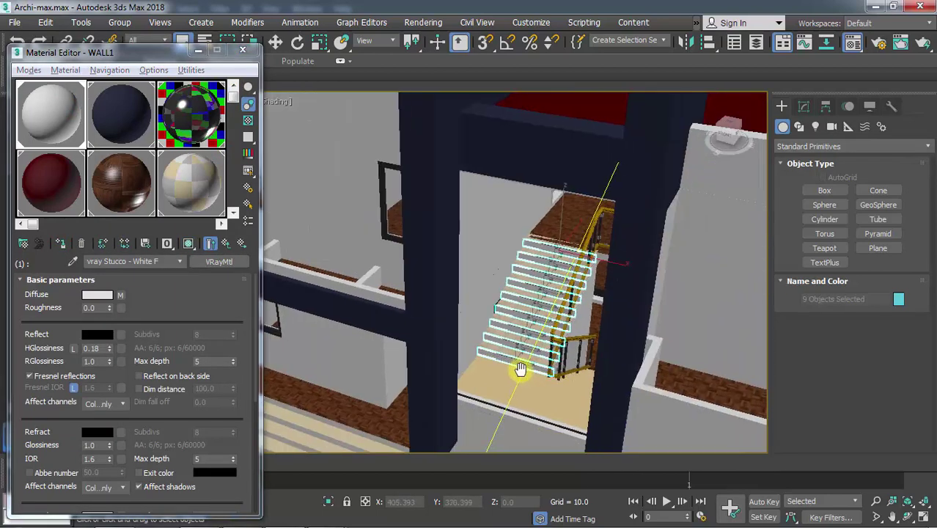
{"action": "scroll", "coordinate": [516, 374], "scroll_direction": "up", "scroll_amount": 5}
{"action": "scroll", "coordinate": [476, 362], "scroll_direction": "down", "scroll_amount": 3}
{"action": "scroll", "coordinate": [471, 372], "scroll_direction": "up", "scroll_amount": 3}
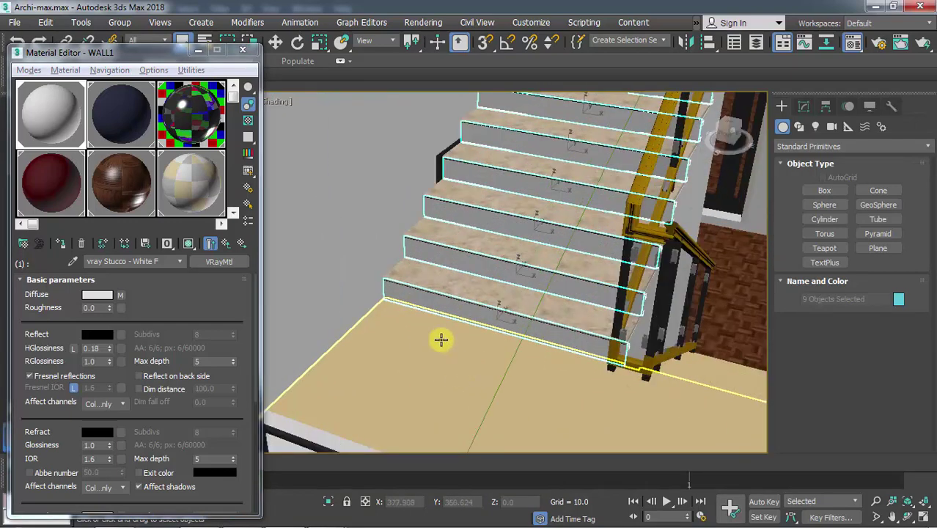
{"action": "scroll", "coordinate": [441, 339], "scroll_direction": "down", "scroll_amount": 4}
{"action": "scroll", "coordinate": [471, 360], "scroll_direction": "up", "scroll_amount": 2}
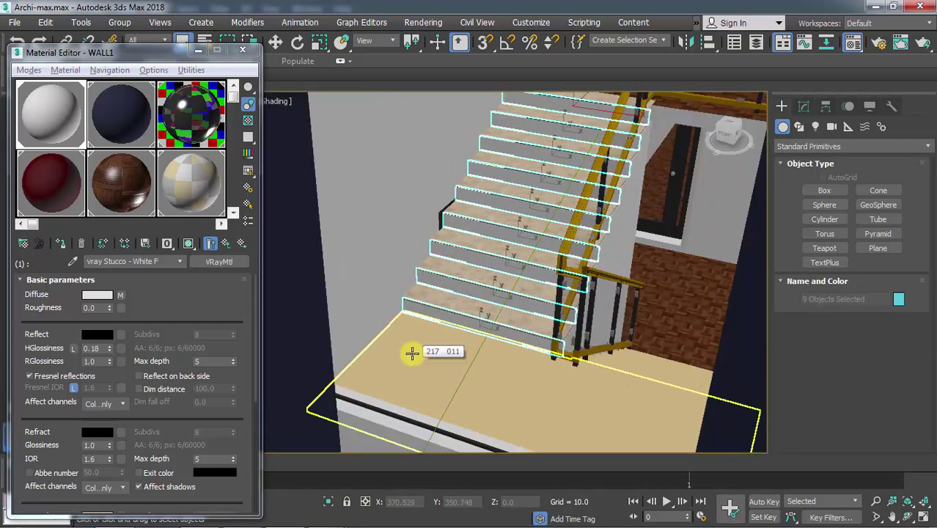
Step: Isolate the landing slab and enter Editable Mesh polygon editing
{"action": "left_click", "coordinate": [416, 355]}
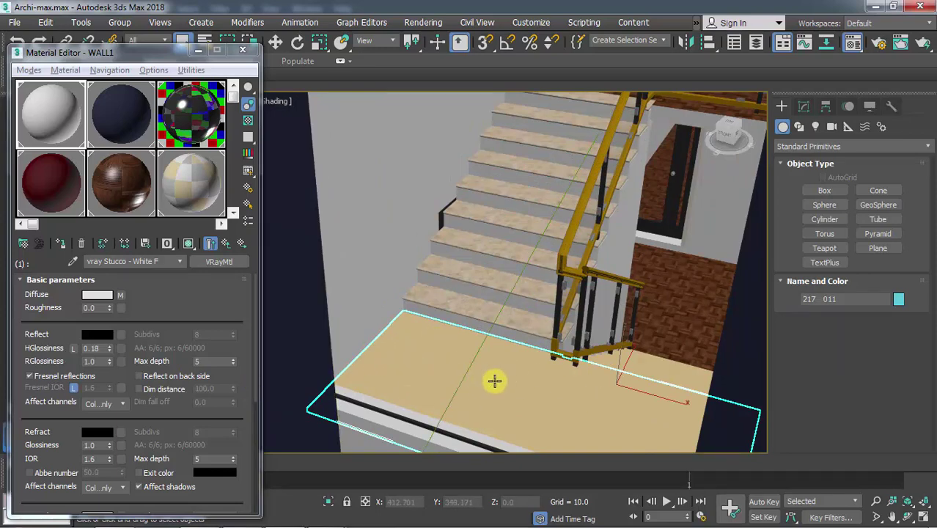
{"action": "right_click", "coordinate": [445, 363]}
{"action": "left_click", "coordinate": [478, 198]}
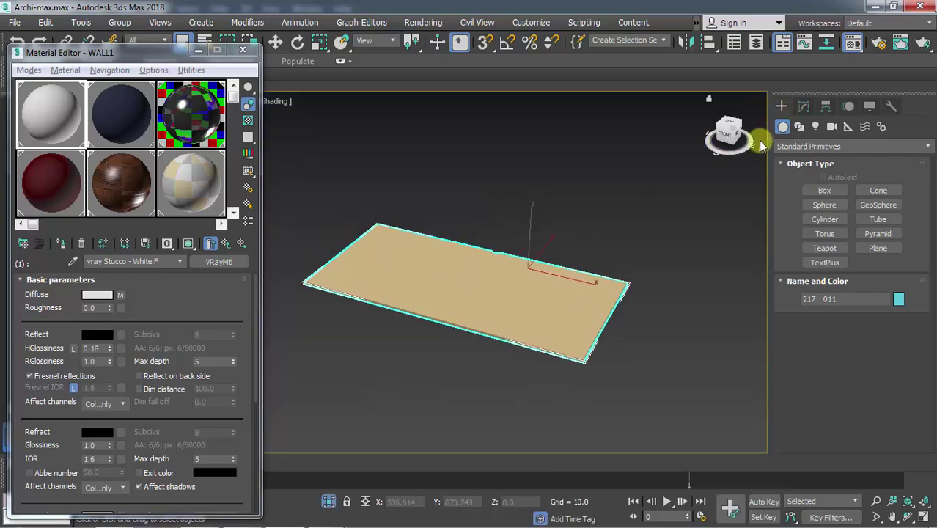
{"action": "left_click", "coordinate": [804, 107]}
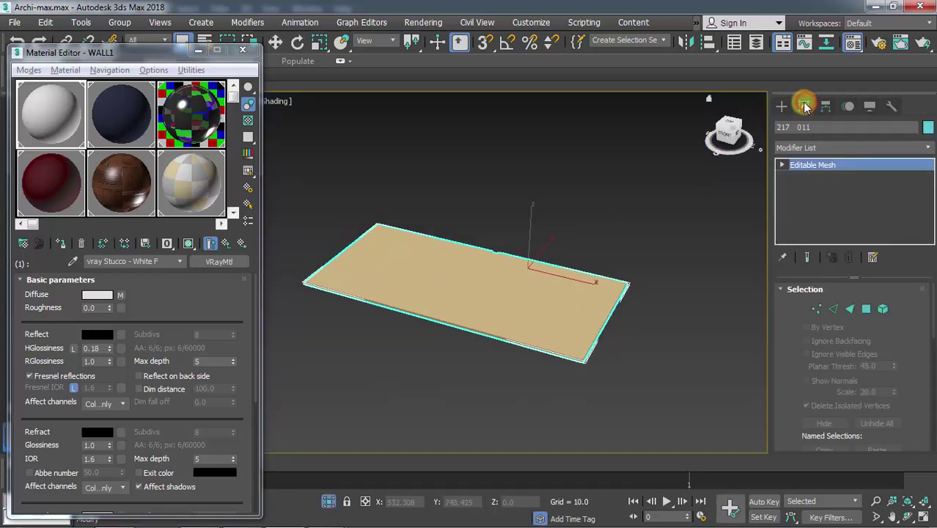
{"action": "left_click", "coordinate": [866, 309]}
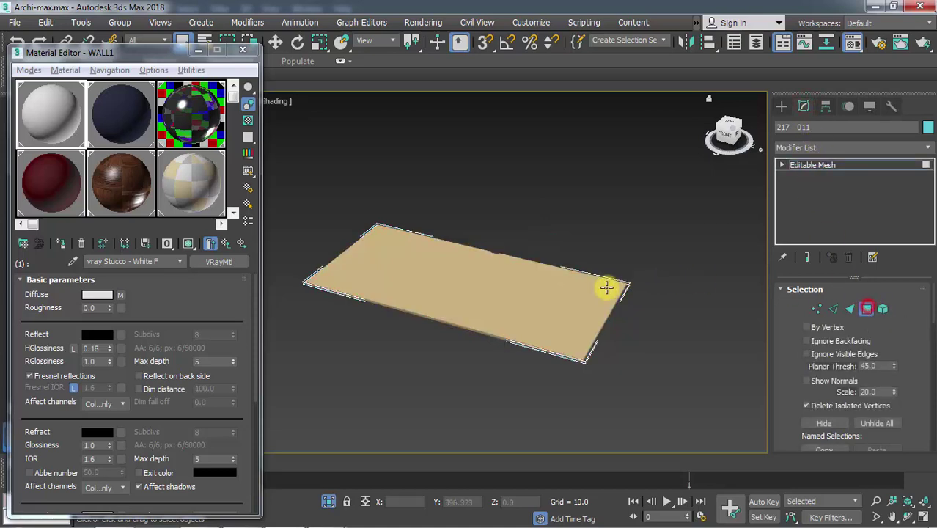
Step: Detach the slab's top faces into a new object named floor3
{"action": "left_click", "coordinate": [552, 302]}
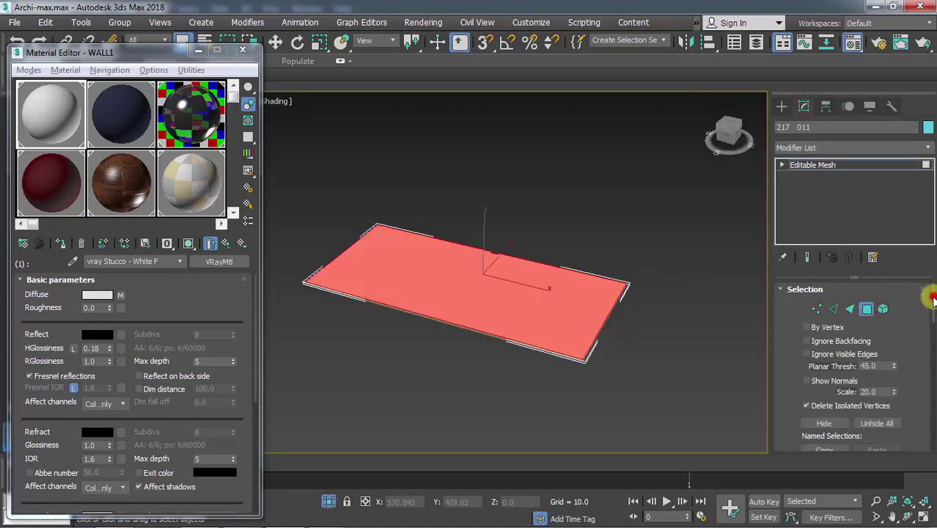
{"action": "left_click_drag", "start_coordinate": [933, 299], "coordinate": [931, 329]}
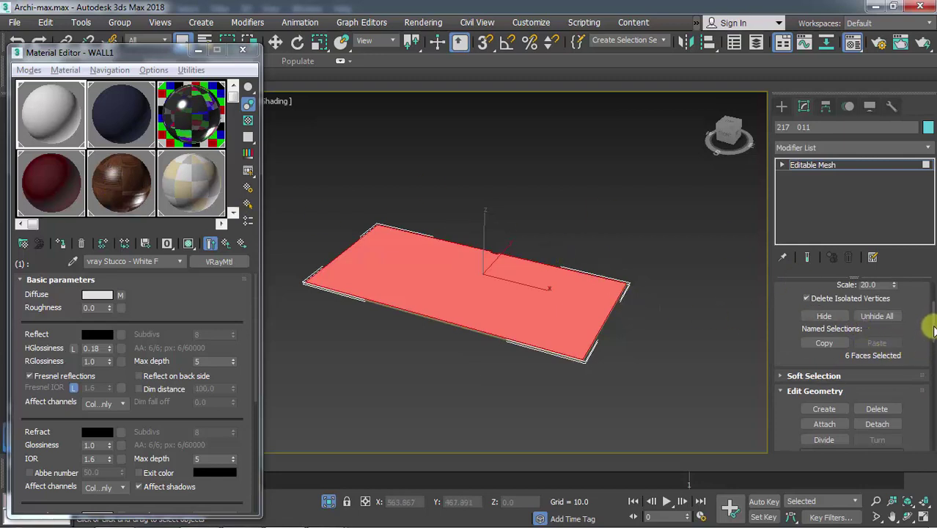
{"action": "scroll", "coordinate": [932, 330], "scroll_direction": "down", "scroll_amount": 3}
{"action": "left_click", "coordinate": [877, 340]}
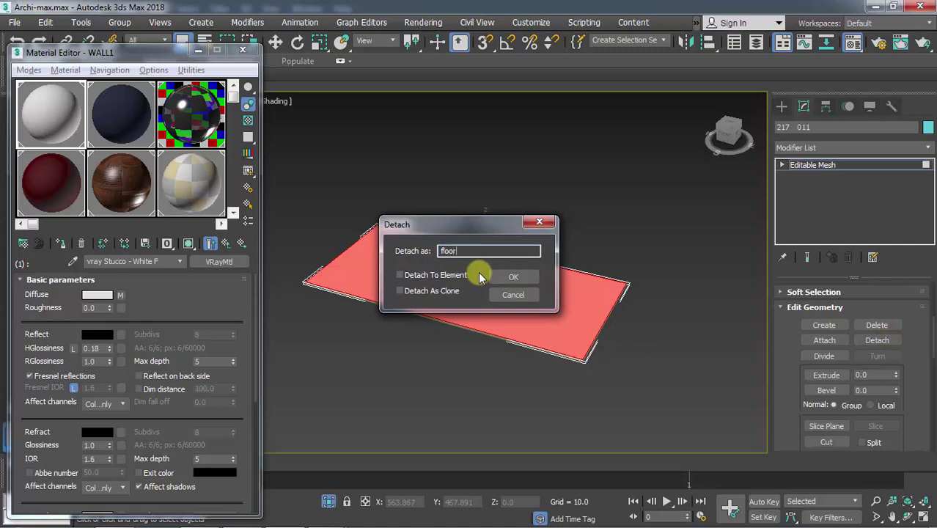
{"action": "key", "text": "Return"}
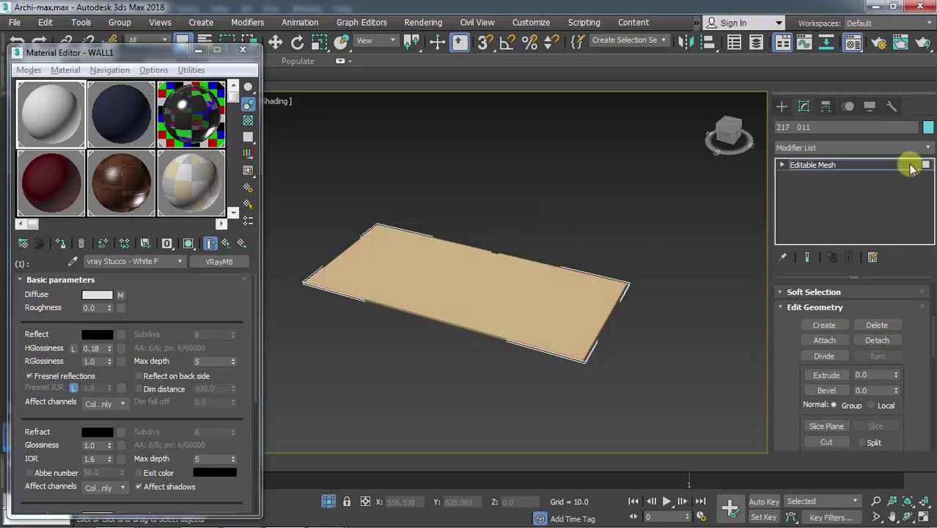
{"action": "left_click", "coordinate": [801, 182]}
Step: Assign the vray floor wood parquet material to floor3 and end the isolation
{"action": "left_click", "coordinate": [517, 286]}
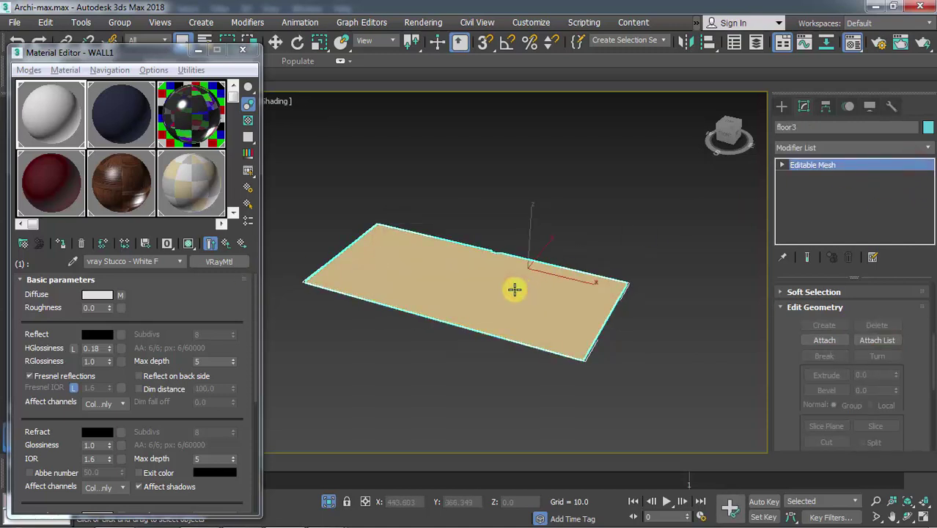
{"action": "left_click", "coordinate": [121, 184]}
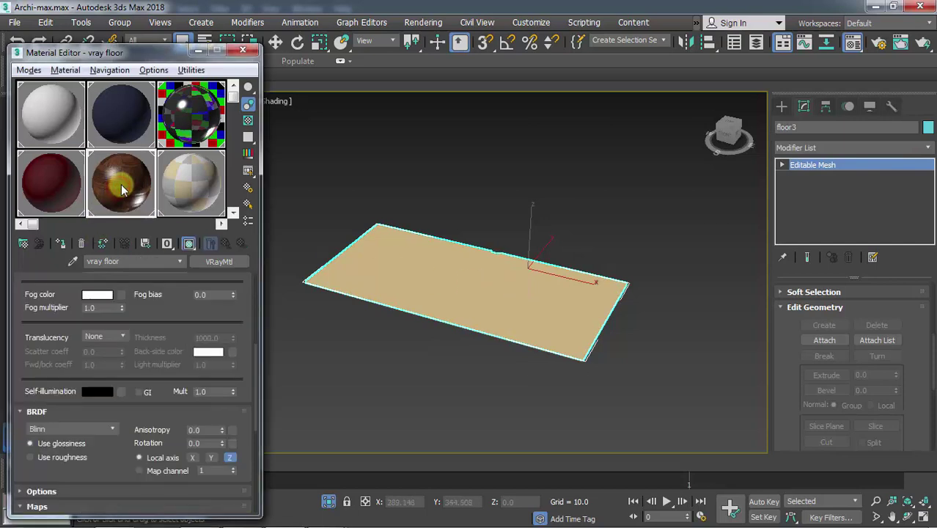
{"action": "left_click", "coordinate": [62, 244]}
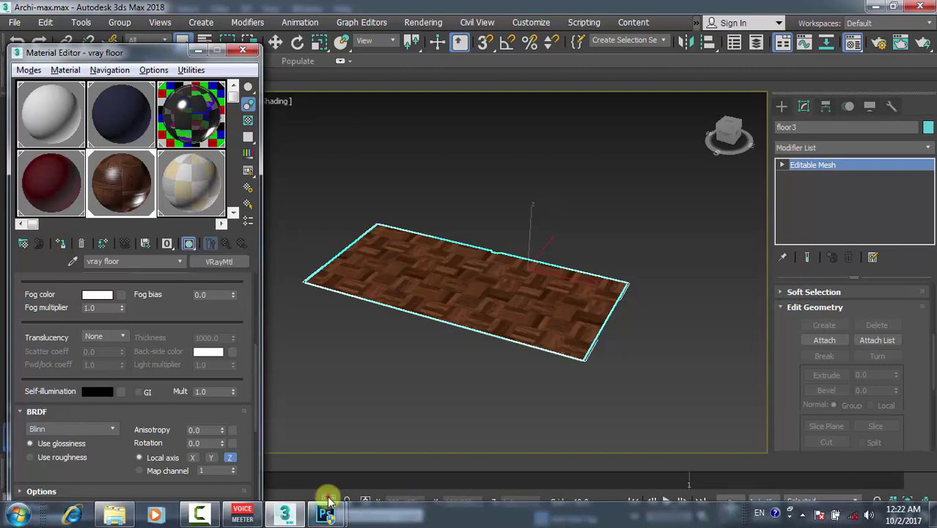
{"action": "left_click", "coordinate": [328, 501]}
{"action": "scroll", "coordinate": [448, 357], "scroll_direction": "down", "scroll_amount": 10}
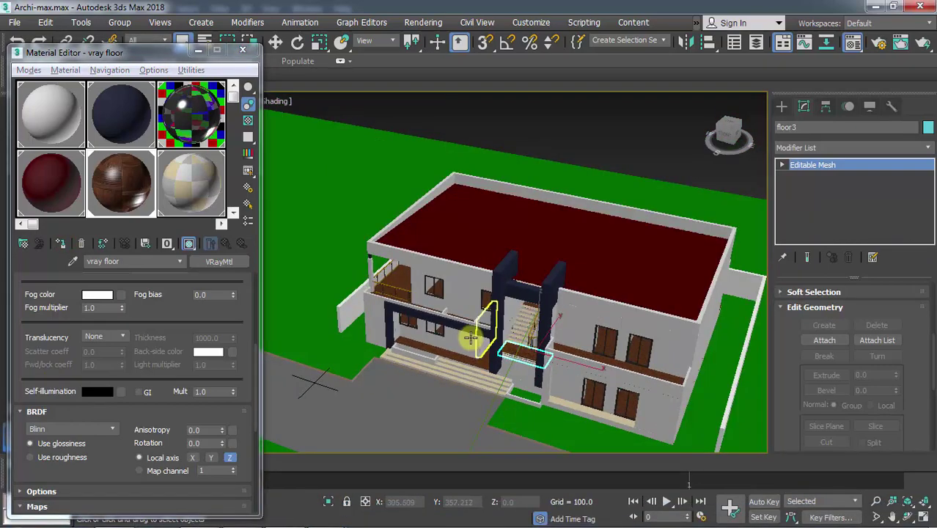
Step: Orbit and zoom the viewport onto the balcony's glass railing panels and rails
{"action": "middle_click_drag", "start_coordinate": [470, 338], "coordinate": [498, 364], "text": "alt"}
{"action": "scroll", "coordinate": [395, 394], "scroll_direction": "up", "scroll_amount": 6}
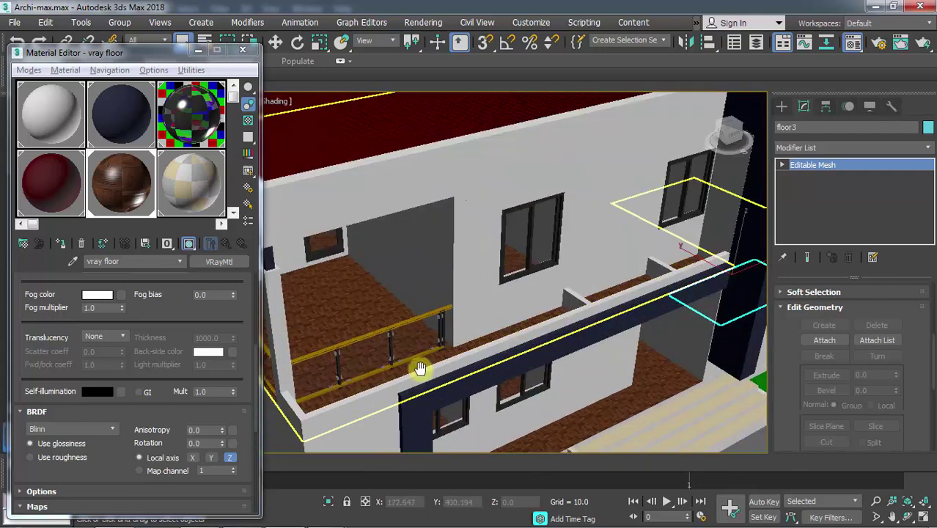
{"action": "middle_click_drag", "start_coordinate": [420, 370], "coordinate": [475, 315], "text": "alt"}
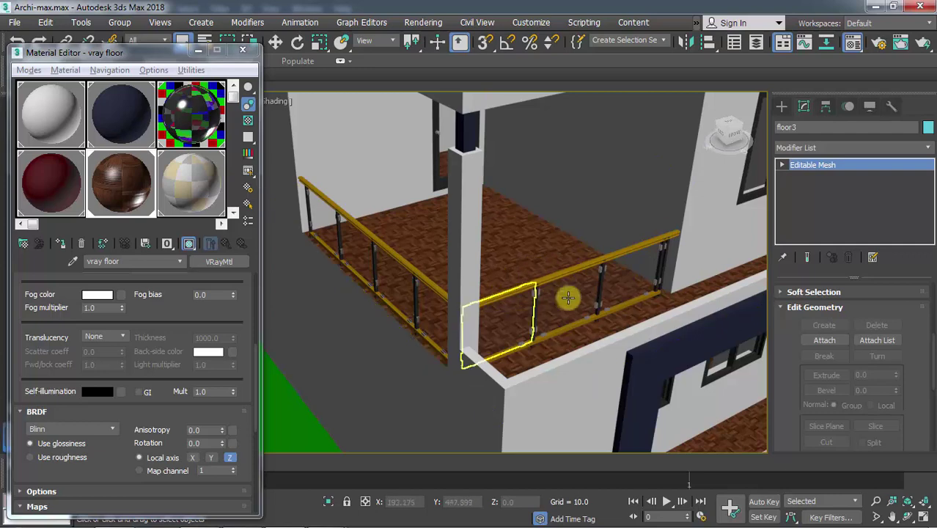
{"action": "scroll", "coordinate": [568, 286], "scroll_direction": "up", "scroll_amount": 4}
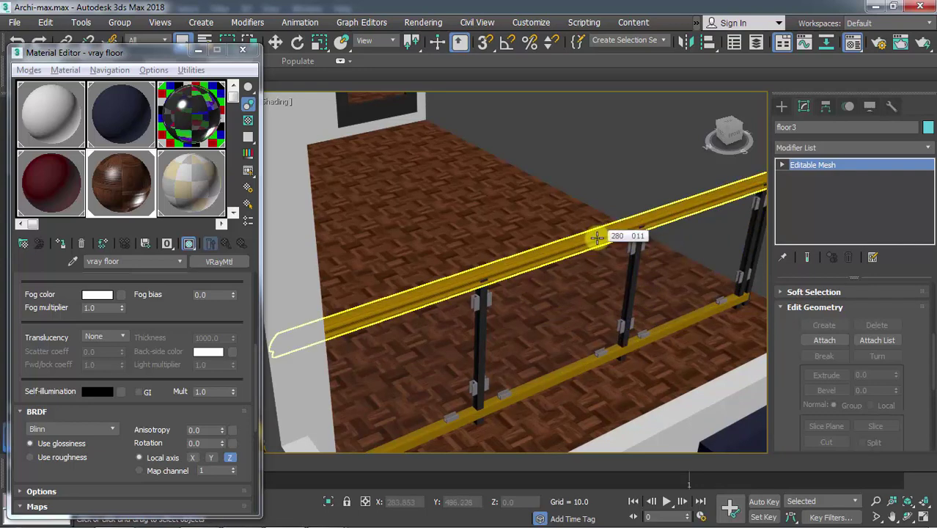
{"action": "scroll", "coordinate": [598, 236], "scroll_direction": "down", "scroll_amount": 6}
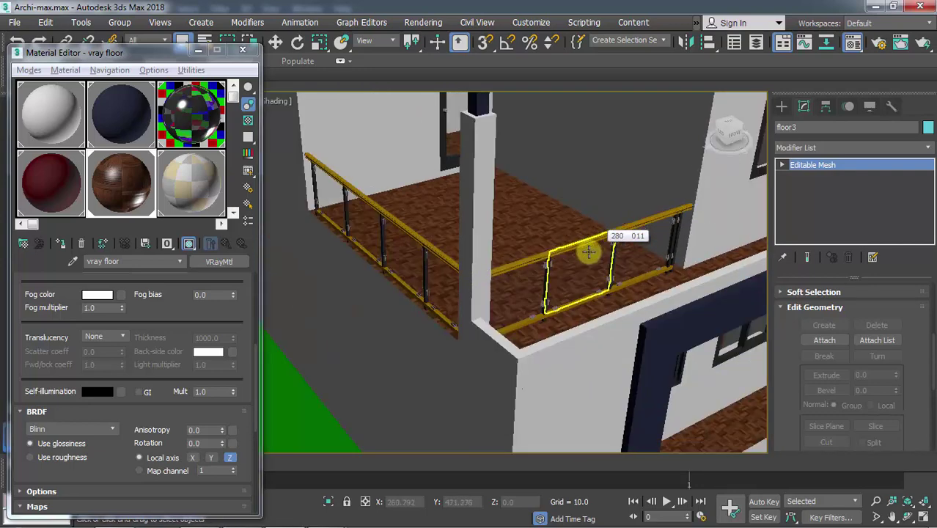
{"action": "scroll", "coordinate": [595, 238], "scroll_direction": "up", "scroll_amount": 3}
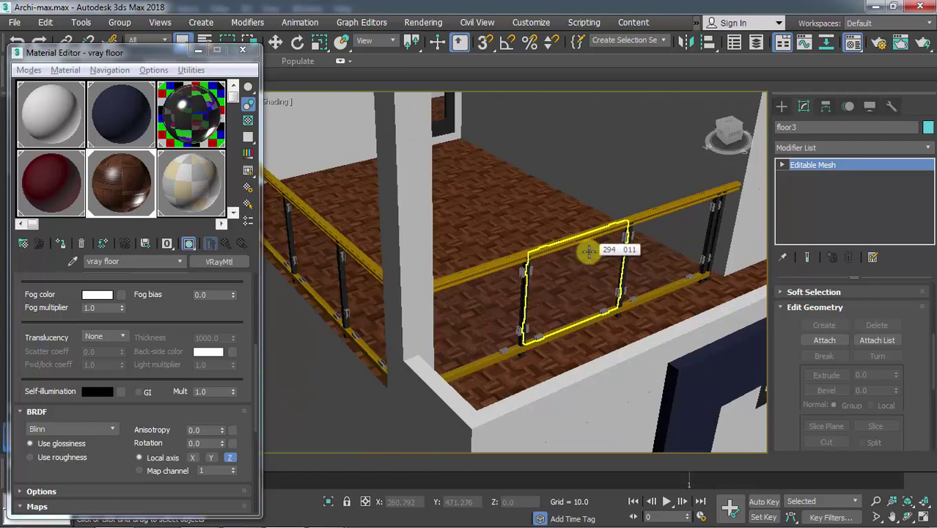
Step: Rename Material #739's second sub-material, vray Wood - Walnut, to alu
{"action": "left_click", "coordinate": [196, 118]}
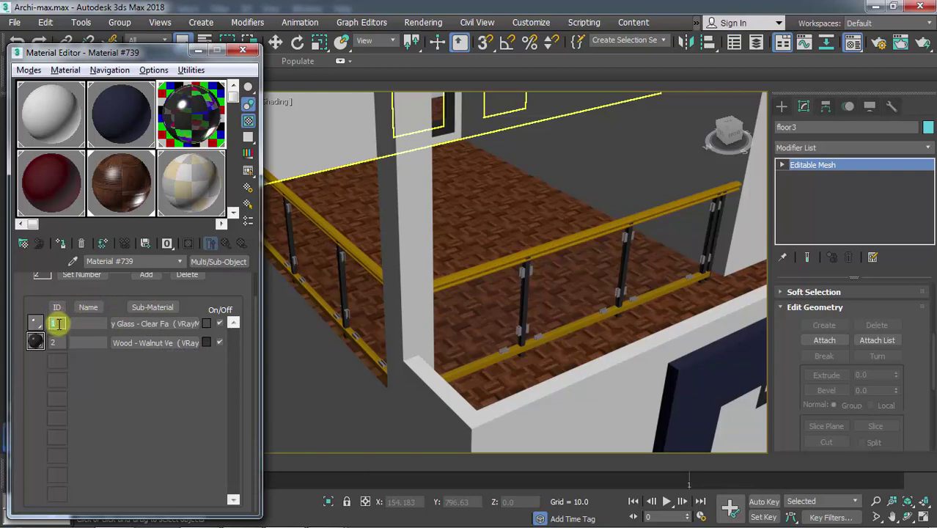
{"action": "left_click", "coordinate": [140, 344]}
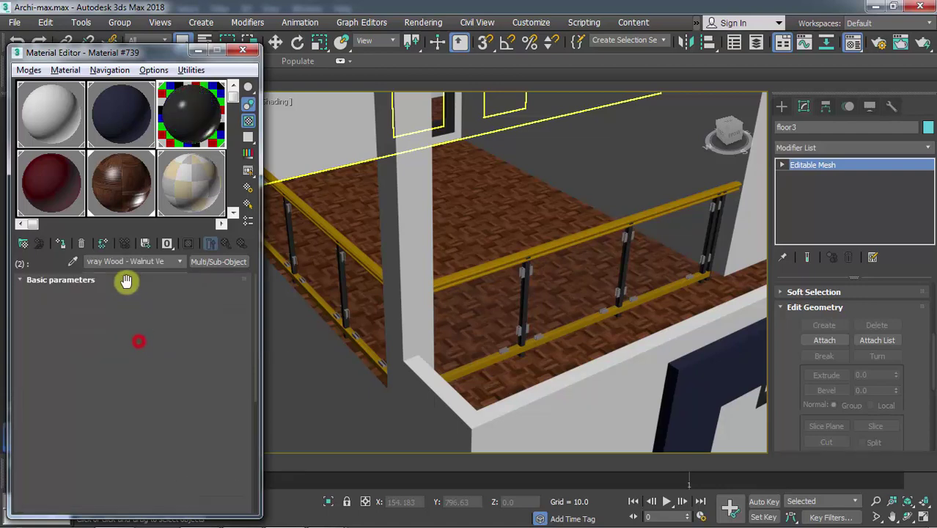
{"action": "left_click", "coordinate": [171, 263]}
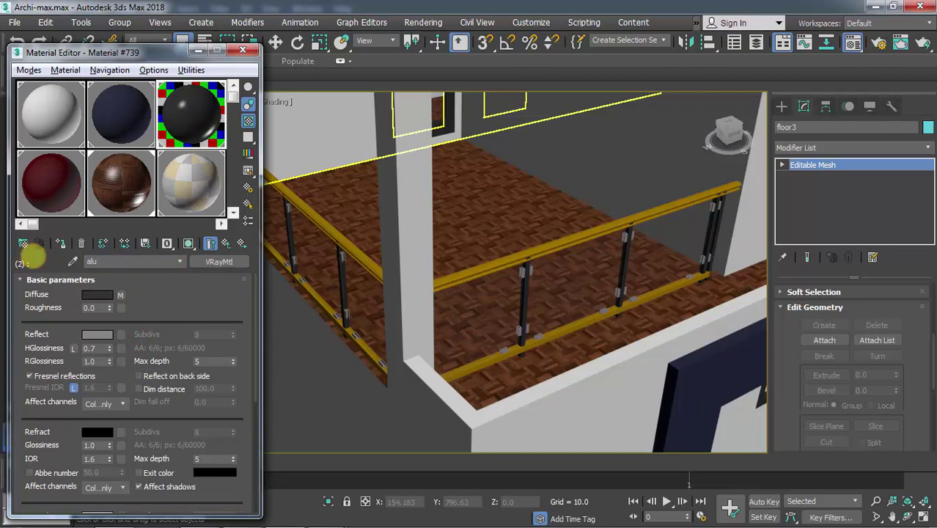
{"action": "left_click", "coordinate": [227, 244]}
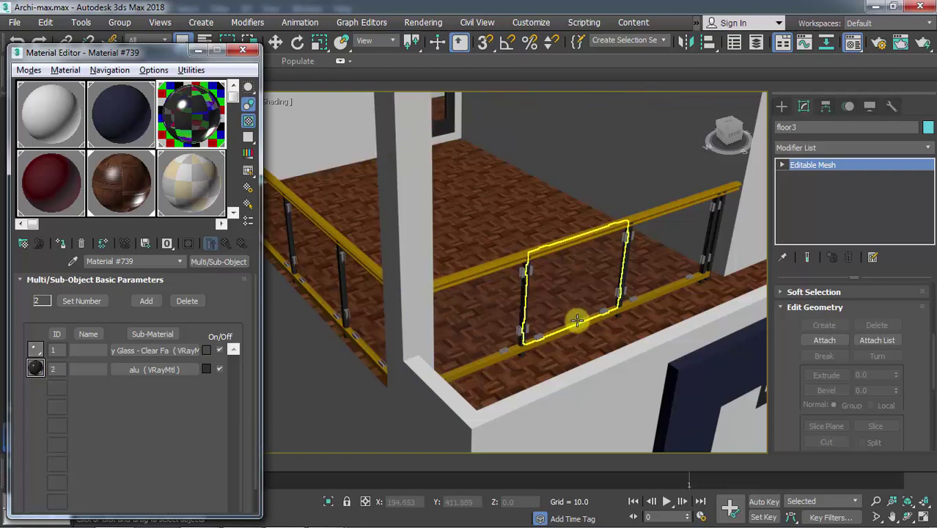
Step: Select the five balcony handrails: both top rails, both bottom rails and the end cap
{"action": "scroll", "coordinate": [579, 323], "scroll_direction": "down", "scroll_amount": 4}
{"action": "scroll", "coordinate": [586, 275], "scroll_direction": "up", "scroll_amount": 3}
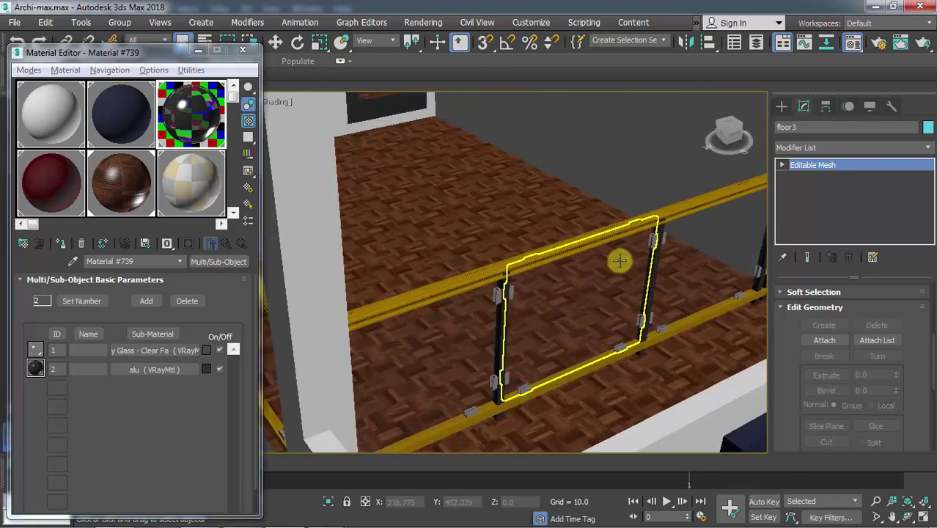
{"action": "scroll", "coordinate": [665, 230], "scroll_direction": "up", "scroll_amount": 4}
{"action": "left_click", "coordinate": [690, 198]}
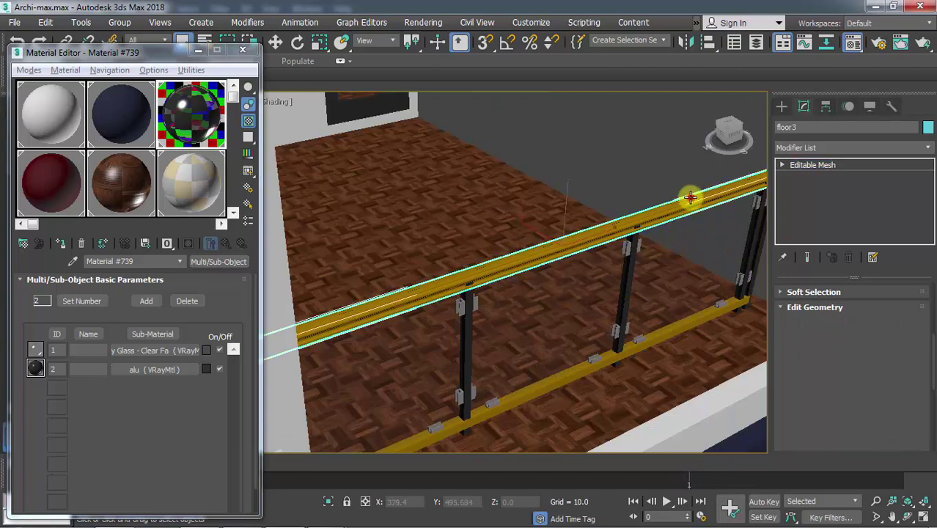
{"action": "scroll", "coordinate": [660, 220], "scroll_direction": "down", "scroll_amount": 4}
{"action": "scroll", "coordinate": [629, 263], "scroll_direction": "up", "scroll_amount": 4}
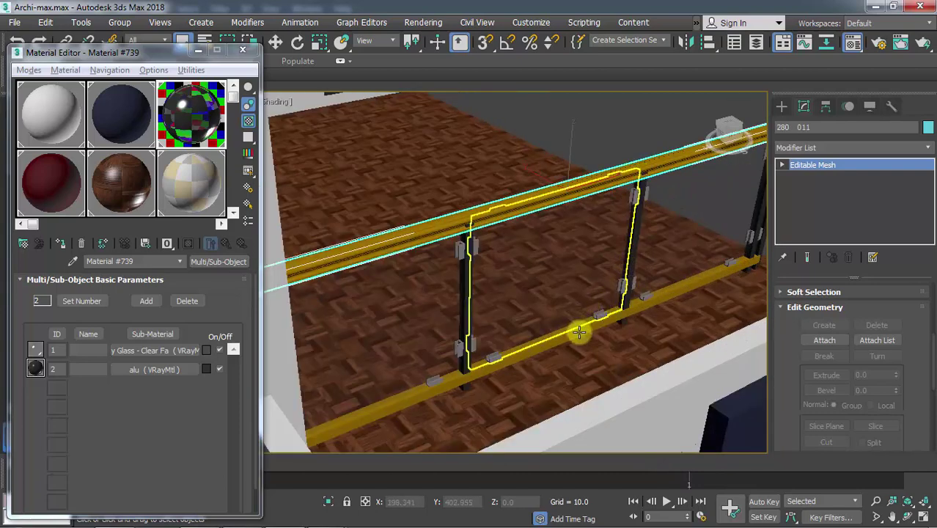
{"action": "left_click", "coordinate": [678, 289], "text": "ctrl"}
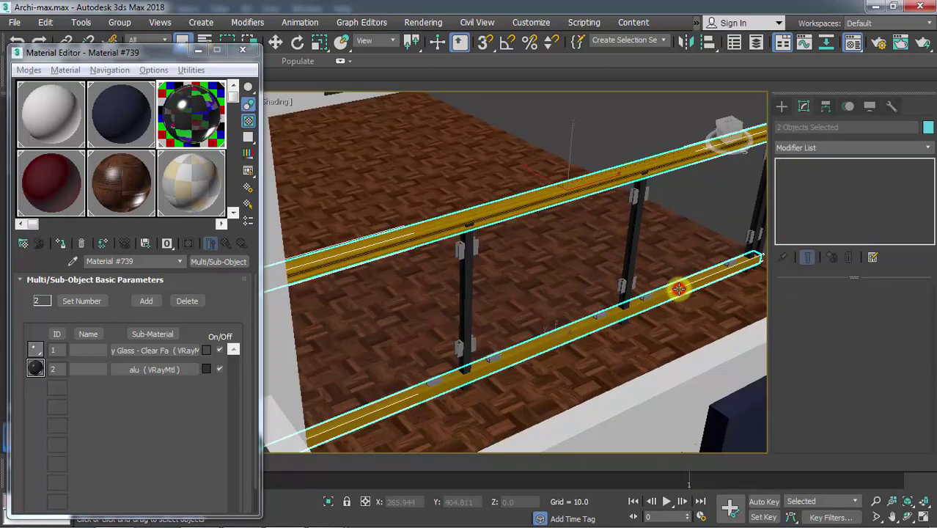
{"action": "scroll", "coordinate": [623, 286], "scroll_direction": "down", "scroll_amount": 5}
{"action": "middle_click_drag", "start_coordinate": [565, 283], "coordinate": [612, 273], "text": "alt"}
{"action": "scroll", "coordinate": [623, 282], "scroll_direction": "up", "scroll_amount": 5}
{"action": "scroll", "coordinate": [586, 256], "scroll_direction": "up", "scroll_amount": 3}
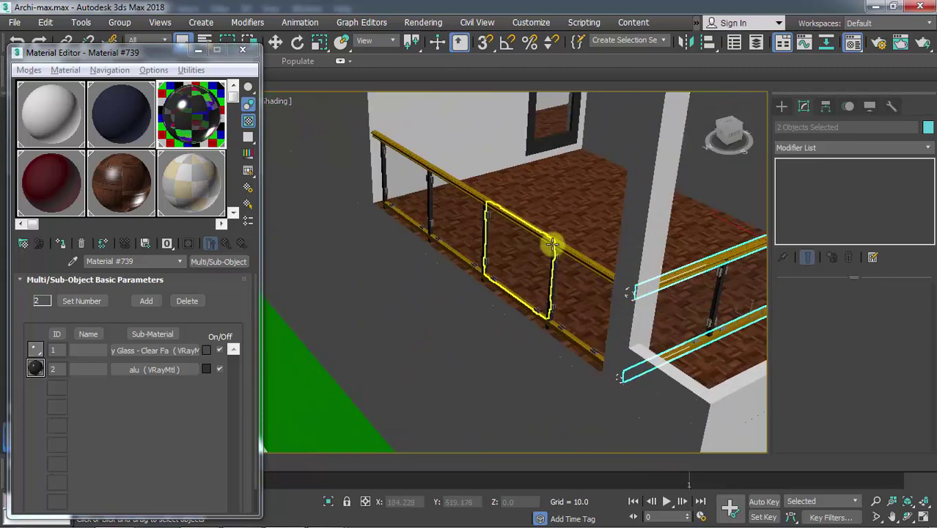
{"action": "scroll", "coordinate": [577, 257], "scroll_direction": "up", "scroll_amount": 3}
{"action": "left_click", "coordinate": [592, 262], "text": "ctrl"}
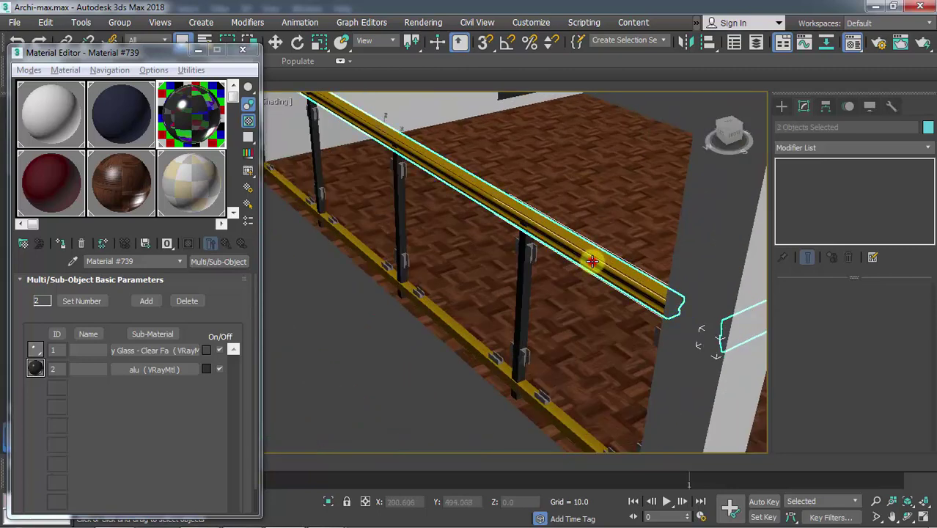
{"action": "left_click", "coordinate": [553, 414], "text": "ctrl"}
{"action": "scroll", "coordinate": [553, 414], "scroll_direction": "down", "scroll_amount": 5}
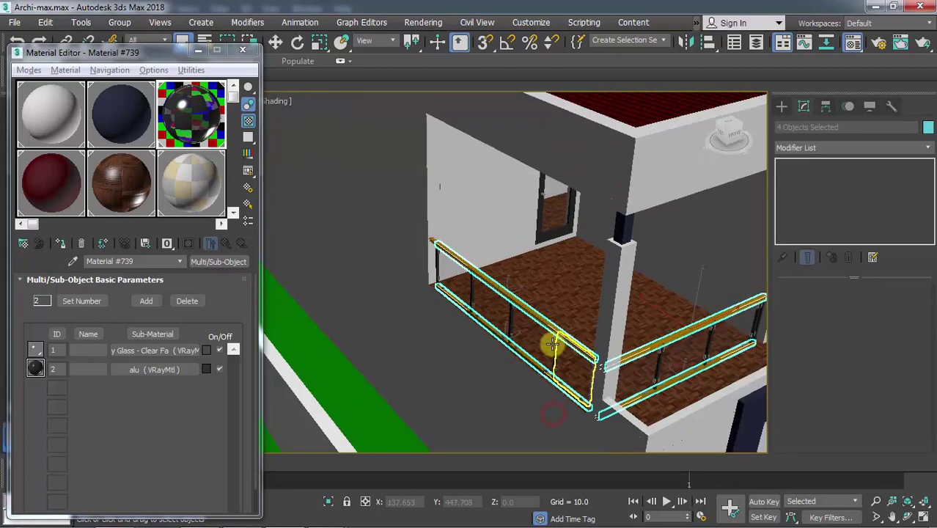
{"action": "scroll", "coordinate": [433, 238], "scroll_direction": "up", "scroll_amount": 7}
{"action": "left_click", "coordinate": [442, 226], "text": "ctrl"}
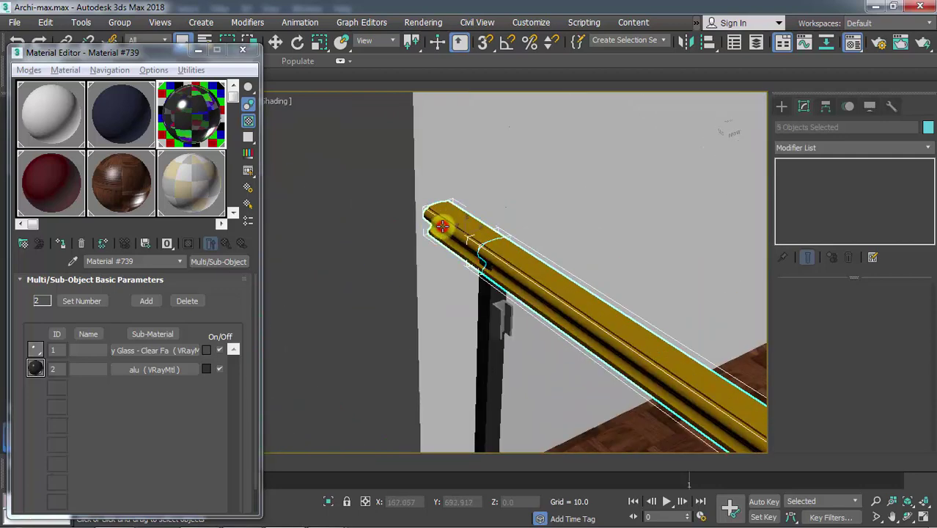
{"action": "scroll", "coordinate": [443, 223], "scroll_direction": "down", "scroll_amount": 8}
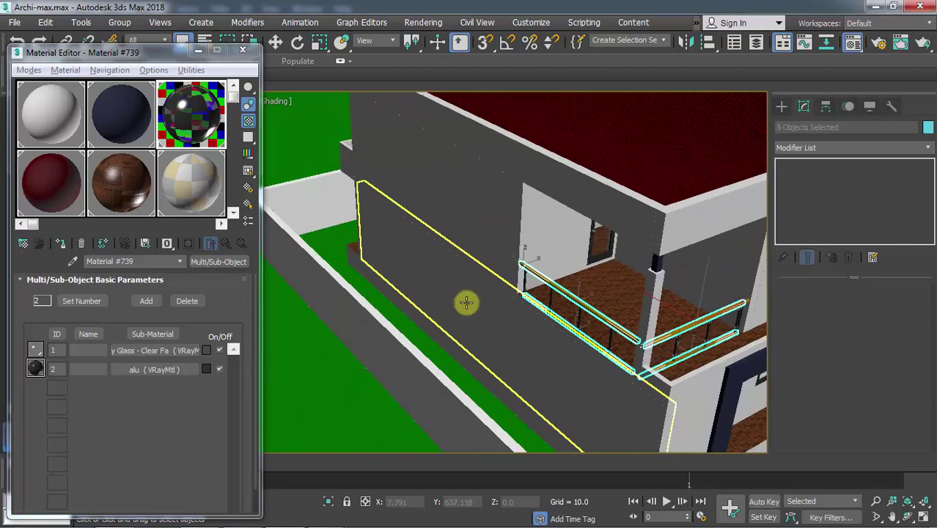
Step: Isolate the selected handrails and zoom to frame them
{"action": "right_click", "coordinate": [564, 304]}
{"action": "left_click", "coordinate": [603, 183]}
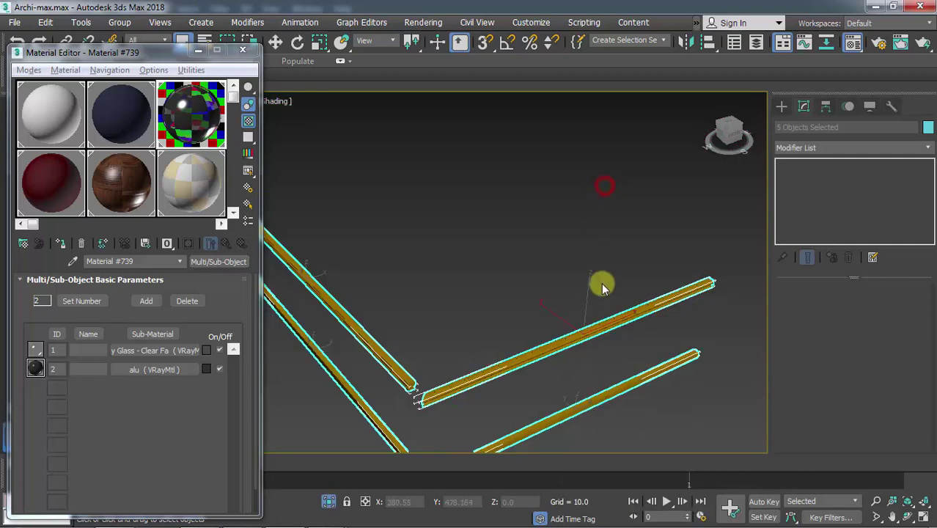
{"action": "scroll", "coordinate": [571, 236], "scroll_direction": "down", "scroll_amount": 4}
{"action": "scroll", "coordinate": [571, 236], "scroll_direction": "up", "scroll_amount": 1}
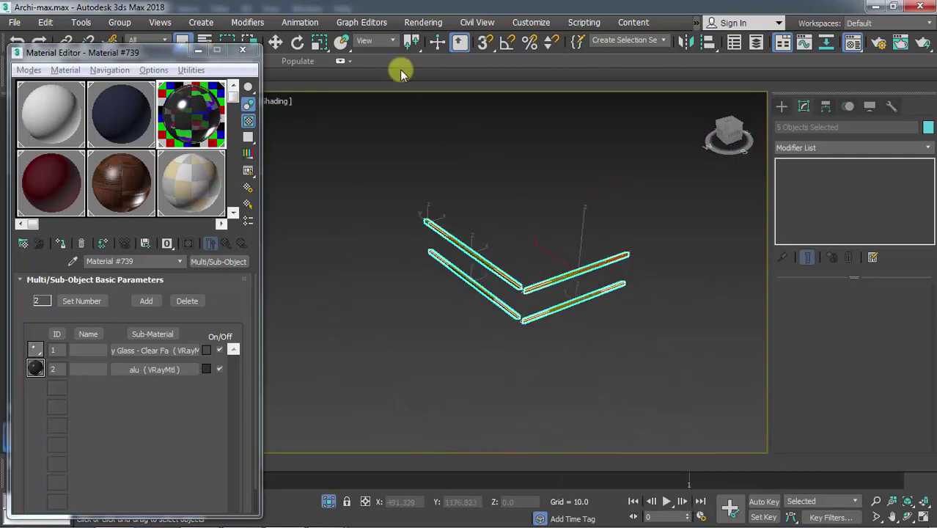
Step: Add an Edit Poly modifier, select all rail elements and set their material ID to 2
{"action": "left_click", "coordinate": [252, 26]}
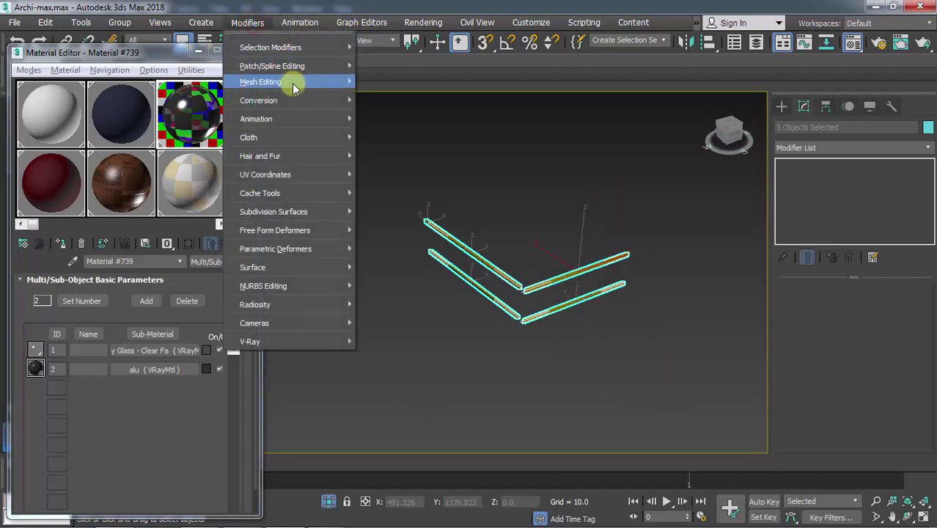
{"action": "left_click", "coordinate": [291, 83]}
{"action": "left_click", "coordinate": [430, 170]}
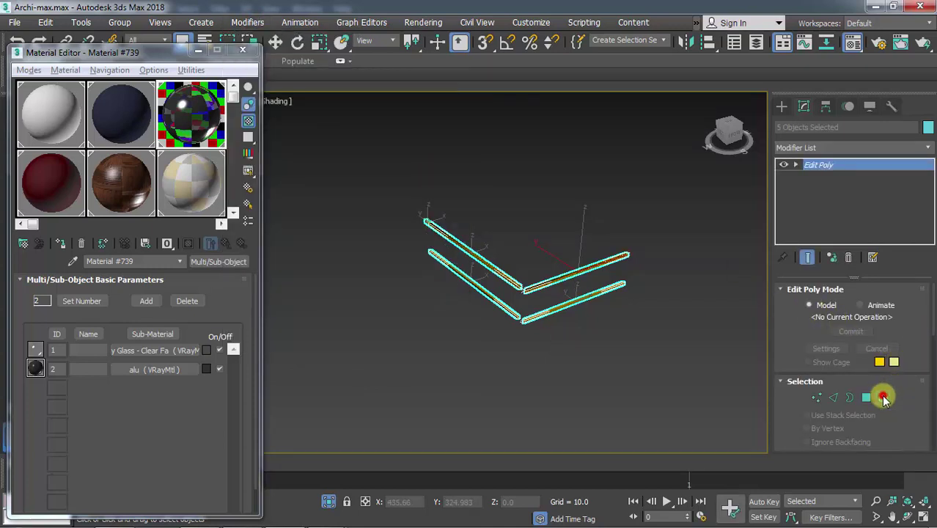
{"action": "left_click", "coordinate": [883, 397]}
{"action": "left_click_drag", "start_coordinate": [628, 244], "coordinate": [549, 308]}
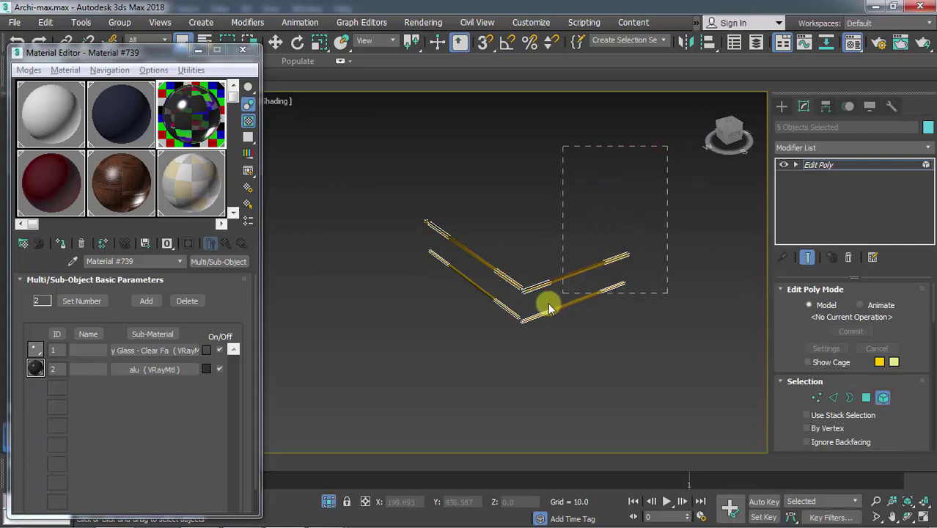
{"action": "left_click_drag", "start_coordinate": [390, 363], "coordinate": [396, 354]}
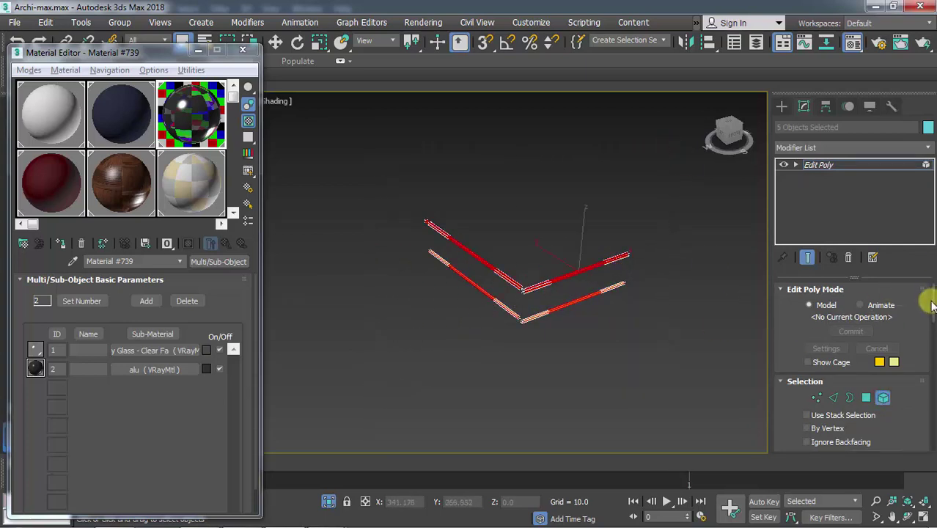
{"action": "left_click_drag", "start_coordinate": [931, 307], "coordinate": [931, 416]}
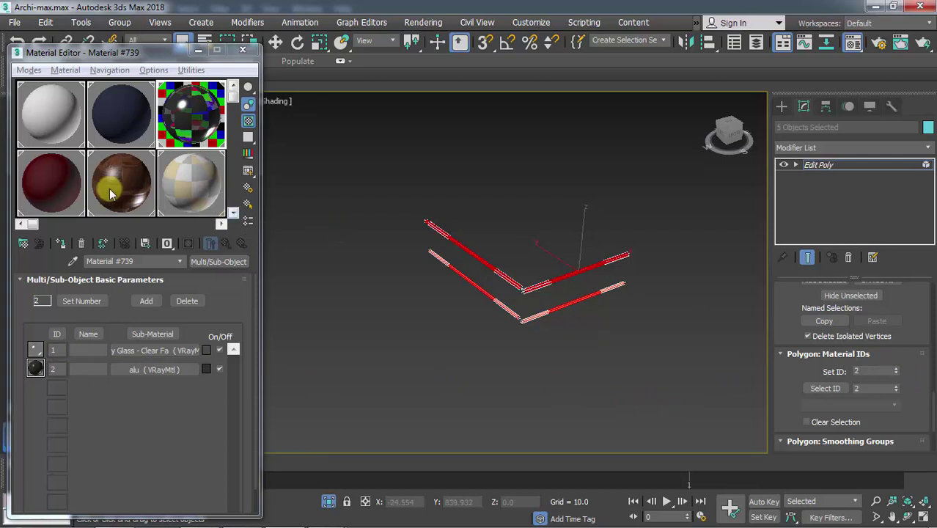
Step: Assign the Material #739 glass-and-alu multi-material to the rails
{"action": "left_click", "coordinate": [60, 245]}
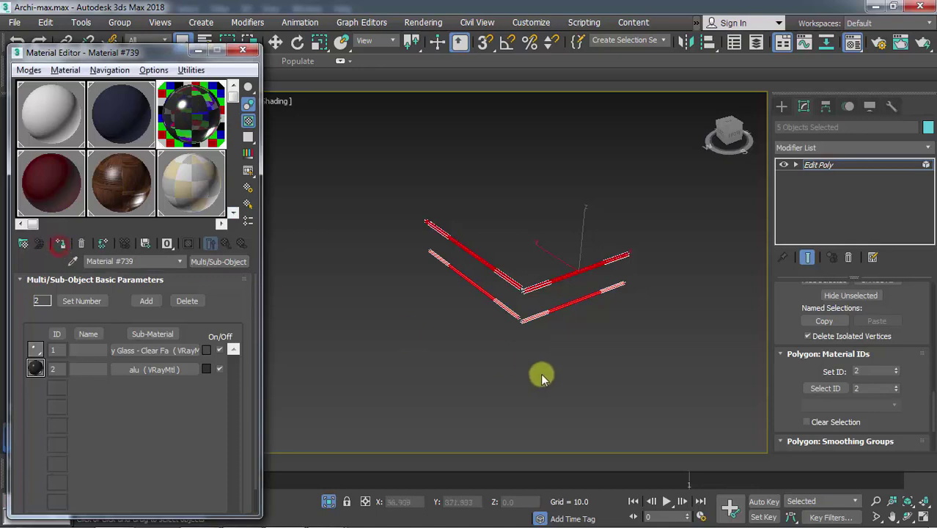
{"action": "left_click", "coordinate": [547, 345]}
{"action": "scroll", "coordinate": [535, 286], "scroll_direction": "up", "scroll_amount": 5}
{"action": "scroll", "coordinate": [524, 283], "scroll_direction": "down", "scroll_amount": 2}
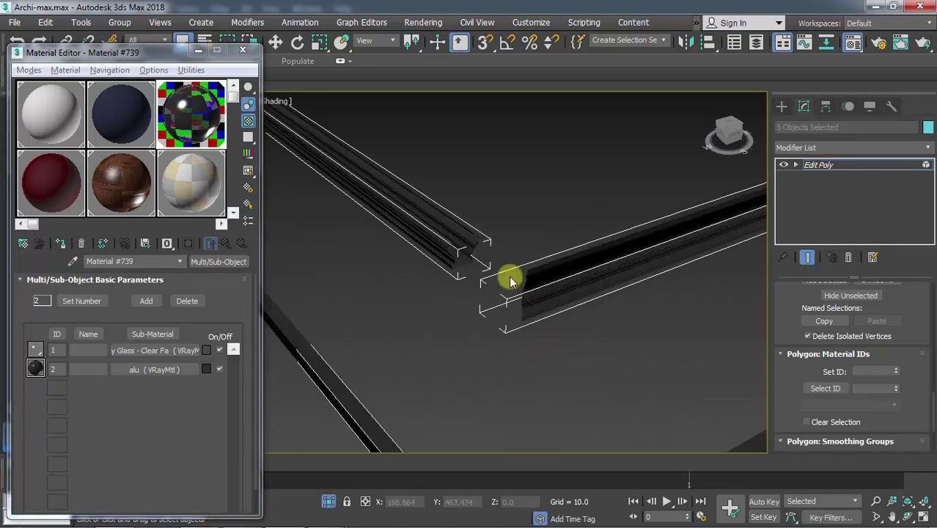
{"action": "scroll", "coordinate": [401, 223], "scroll_direction": "down", "scroll_amount": 3}
{"action": "scroll", "coordinate": [576, 212], "scroll_direction": "up", "scroll_amount": 2}
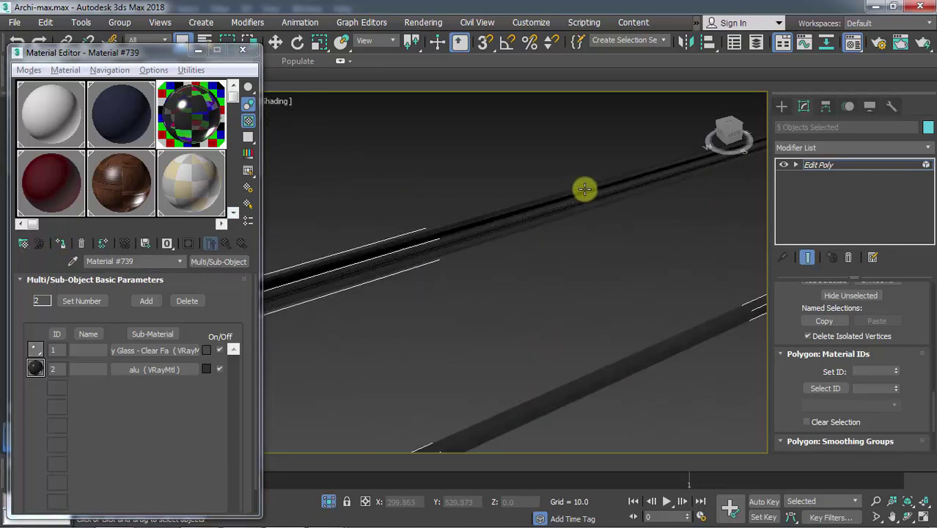
{"action": "scroll", "coordinate": [557, 209], "scroll_direction": "down", "scroll_amount": 1}
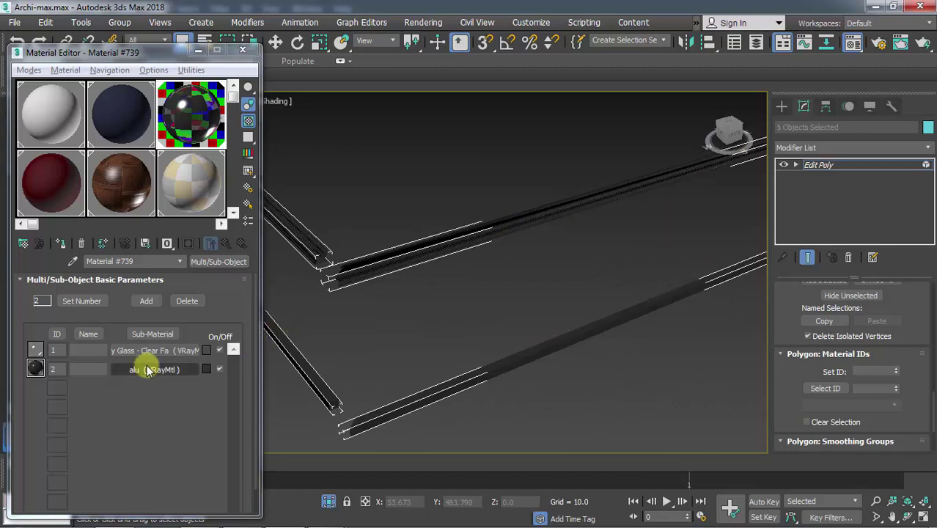
Step: End isolation to show the whole house again and reselect the Edit Poly modifier
{"action": "right_click", "coordinate": [519, 285]}
{"action": "left_click", "coordinate": [561, 172]}
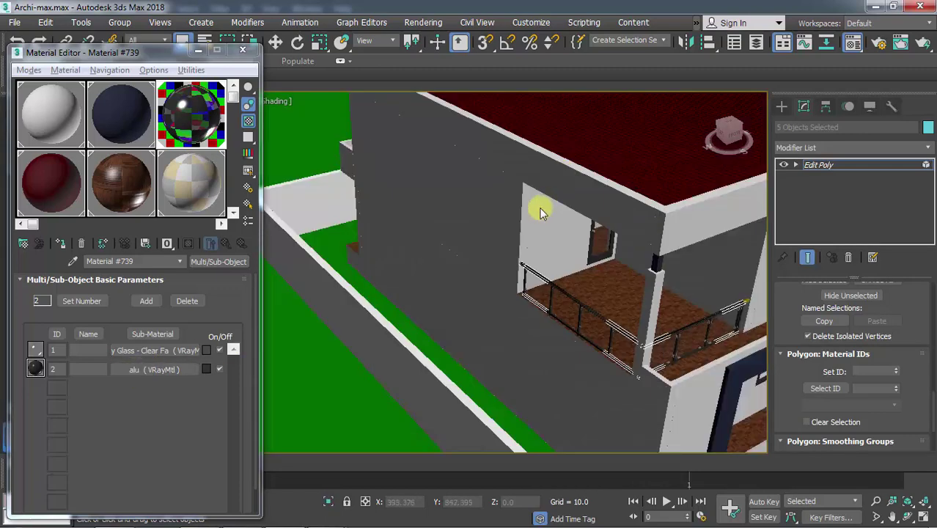
{"action": "scroll", "coordinate": [628, 328], "scroll_direction": "up", "scroll_amount": 4}
{"action": "scroll", "coordinate": [606, 339], "scroll_direction": "up", "scroll_amount": 4}
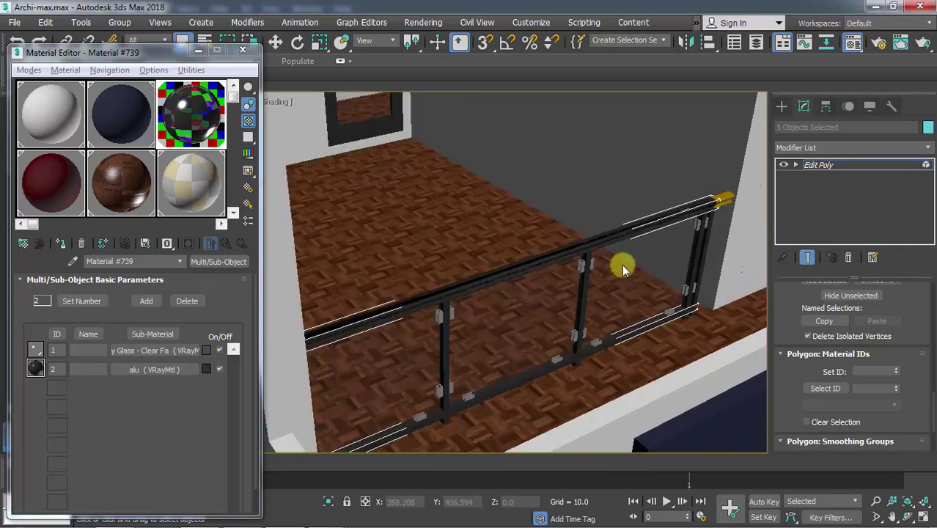
{"action": "scroll", "coordinate": [673, 247], "scroll_direction": "up", "scroll_amount": 2}
{"action": "left_click", "coordinate": [889, 166]}
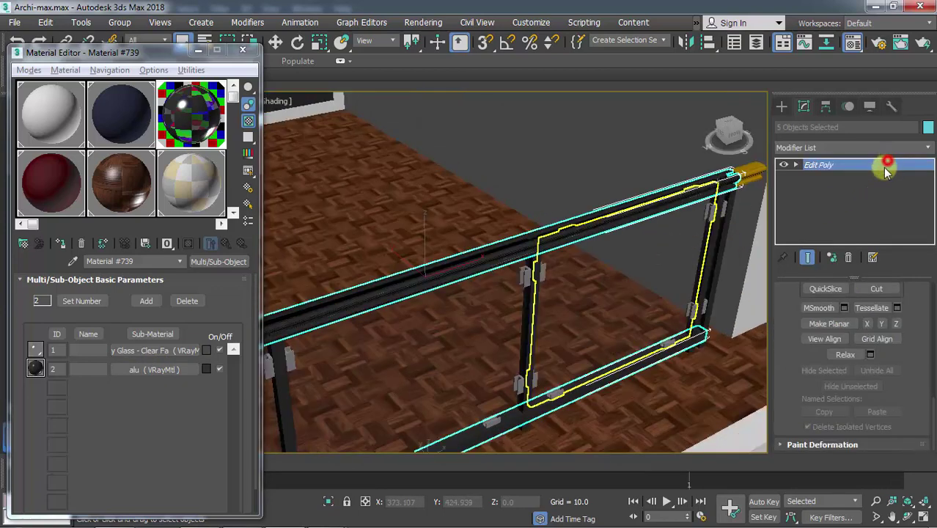
Step: Select the first glass balustrade panel and frame the railing around it
{"action": "left_click", "coordinate": [612, 280]}
{"action": "scroll", "coordinate": [624, 288], "scroll_direction": "up", "scroll_amount": 3}
{"action": "scroll", "coordinate": [609, 271], "scroll_direction": "down", "scroll_amount": 2}
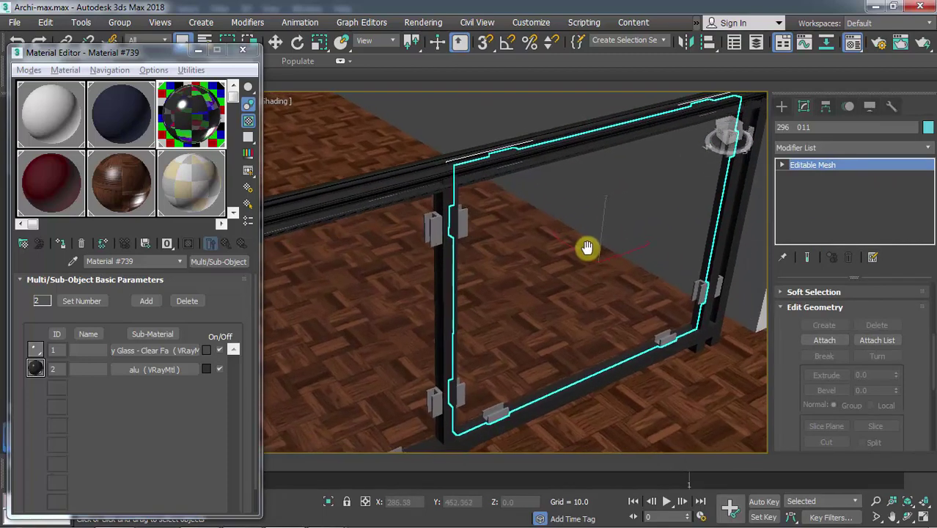
{"action": "middle_click_drag", "start_coordinate": [588, 250], "coordinate": [623, 289], "text": "alt"}
{"action": "scroll", "coordinate": [609, 204], "scroll_direction": "up", "scroll_amount": 2}
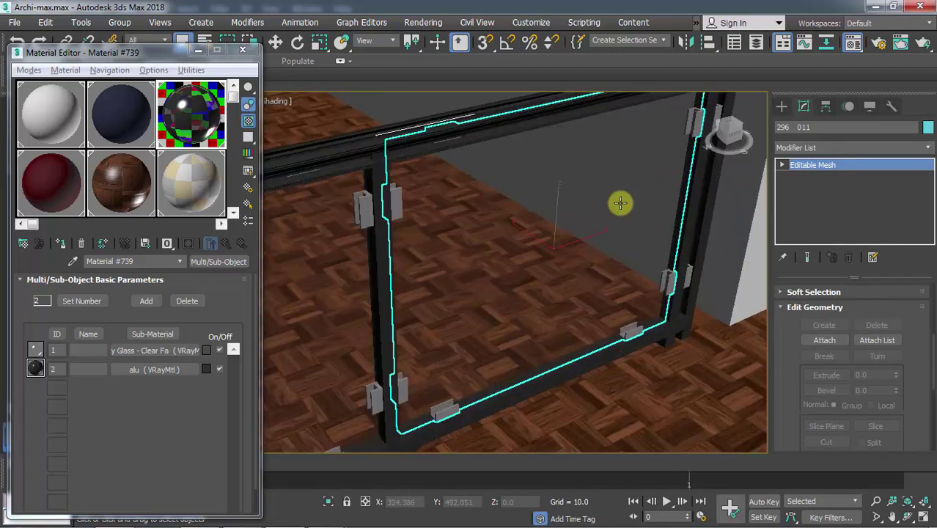
{"action": "scroll", "coordinate": [596, 177], "scroll_direction": "up", "scroll_amount": 1}
{"action": "scroll", "coordinate": [476, 198], "scroll_direction": "up", "scroll_amount": 3}
{"action": "scroll", "coordinate": [454, 192], "scroll_direction": "up", "scroll_amount": 2}
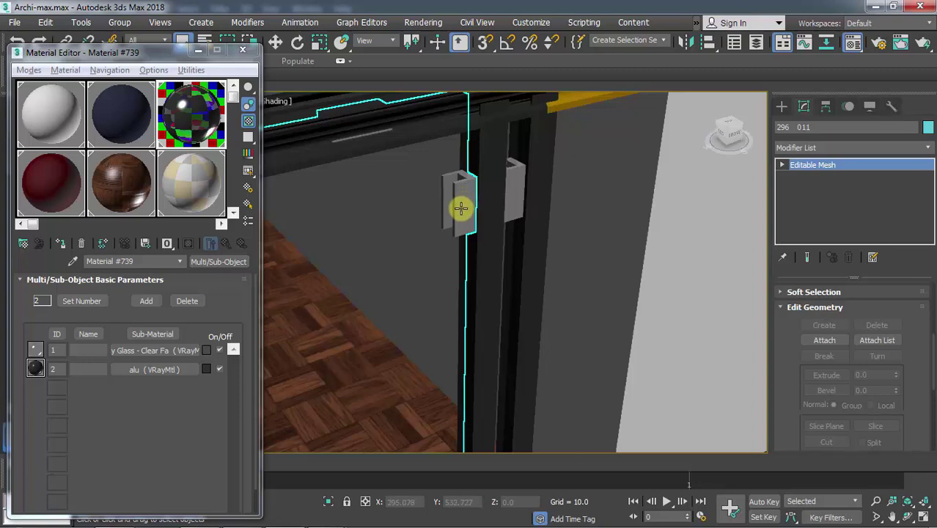
{"action": "scroll", "coordinate": [440, 220], "scroll_direction": "down", "scroll_amount": 3}
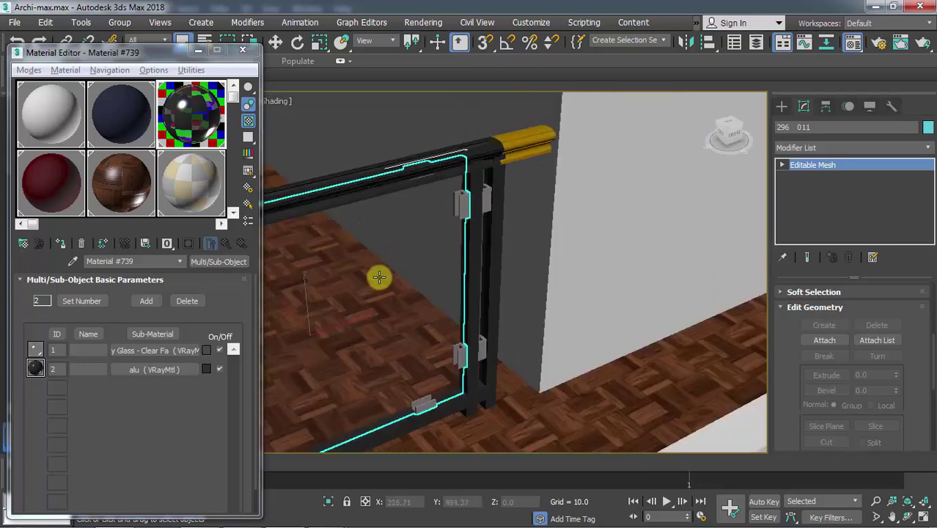
{"action": "middle_click_drag", "start_coordinate": [378, 275], "coordinate": [468, 236]}
{"action": "scroll", "coordinate": [561, 191], "scroll_direction": "up", "scroll_amount": 3}
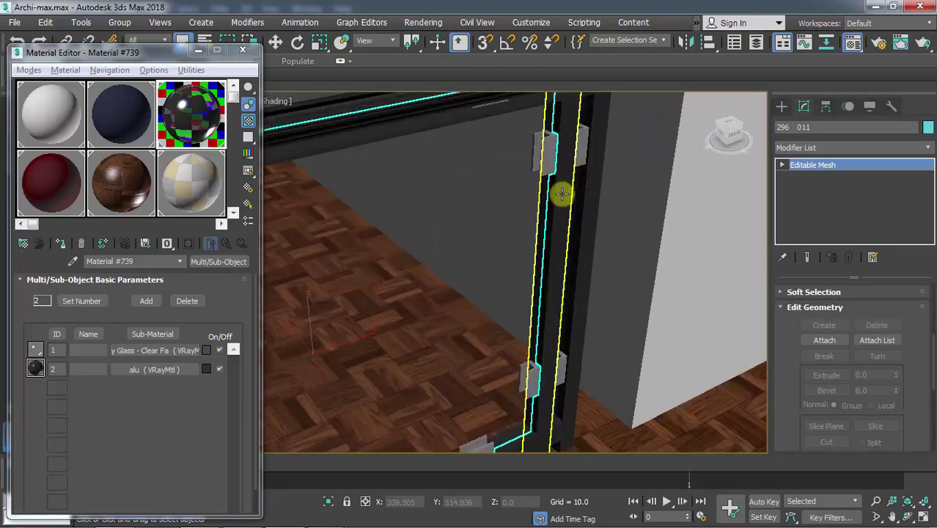
{"action": "scroll", "coordinate": [478, 265], "scroll_direction": "down", "scroll_amount": 4}
Step: Add the remaining six glass panels to the selection, making seven objects selected
{"action": "left_click", "coordinate": [410, 267], "text": "ctrl"}
{"action": "middle_click_drag", "start_coordinate": [424, 270], "coordinate": [554, 247], "text": "alt"}
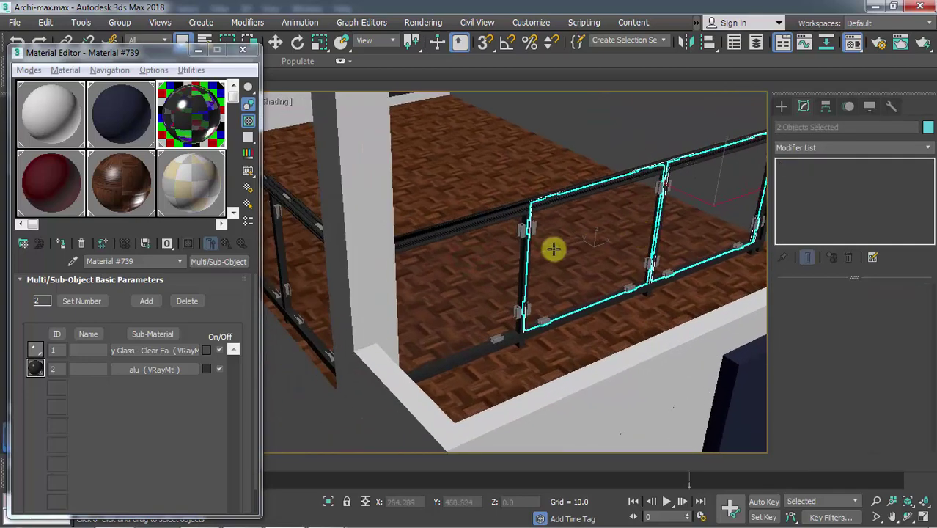
{"action": "left_click", "coordinate": [491, 261], "text": "ctrl"}
{"action": "middle_click_drag", "start_coordinate": [433, 286], "coordinate": [577, 291], "text": "alt"}
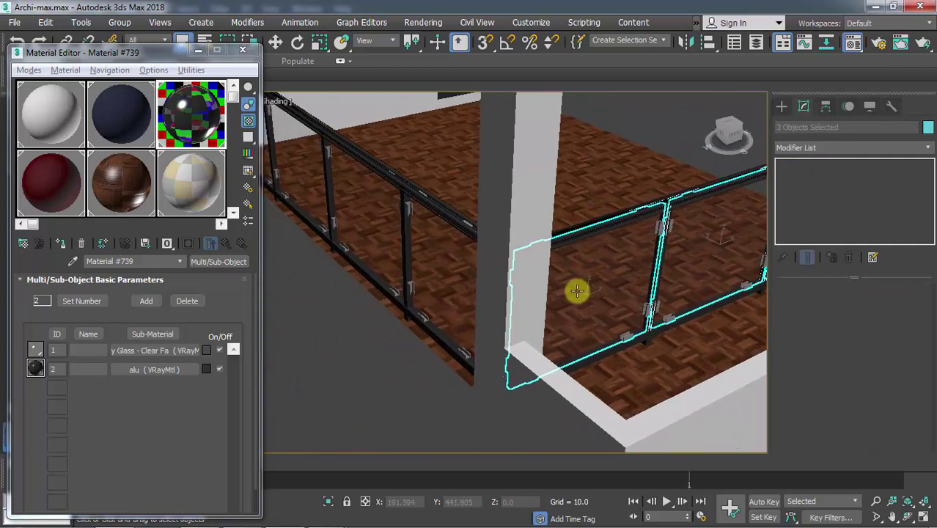
{"action": "left_click", "coordinate": [438, 271], "text": "ctrl"}
{"action": "middle_click_drag", "start_coordinate": [362, 208], "coordinate": [410, 254], "text": "alt"}
{"action": "left_click", "coordinate": [409, 254], "text": "ctrl"}
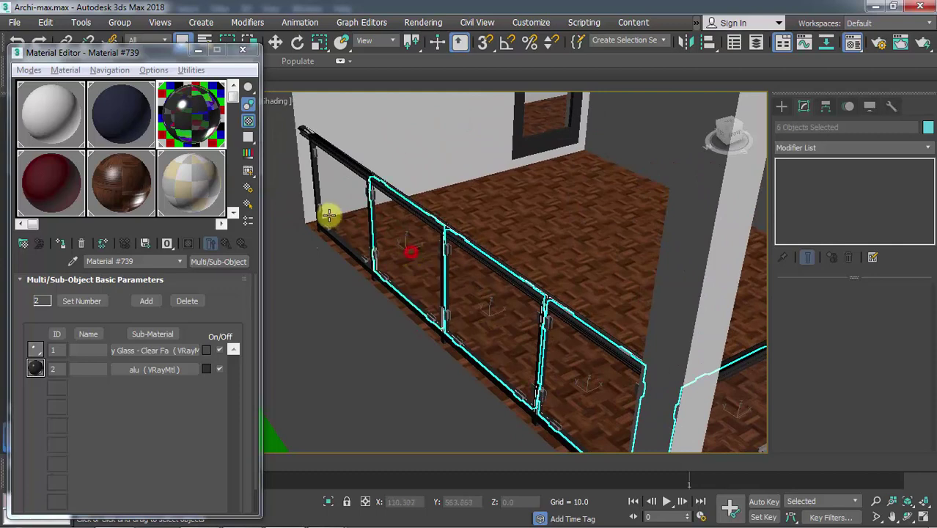
{"action": "left_click", "coordinate": [335, 205], "text": "ctrl"}
{"action": "middle_click_drag", "start_coordinate": [336, 204], "coordinate": [487, 227], "text": "alt"}
{"action": "left_click", "coordinate": [487, 227], "text": "ctrl"}
{"action": "scroll", "coordinate": [487, 227], "scroll_direction": "up", "scroll_amount": 3}
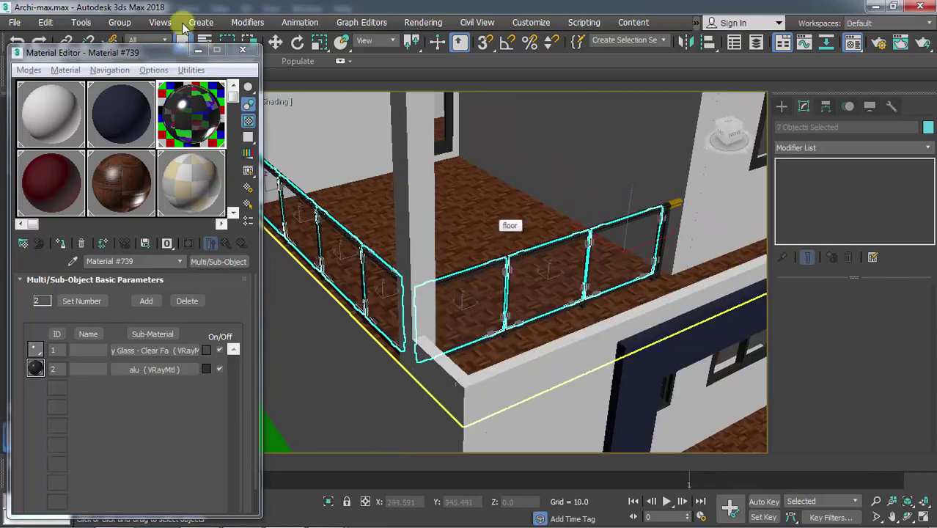
Step: Isolate the seven glass panels, add an Edit Poly modifier, and enter Element sub-object mode
{"action": "right_click", "coordinate": [494, 219]}
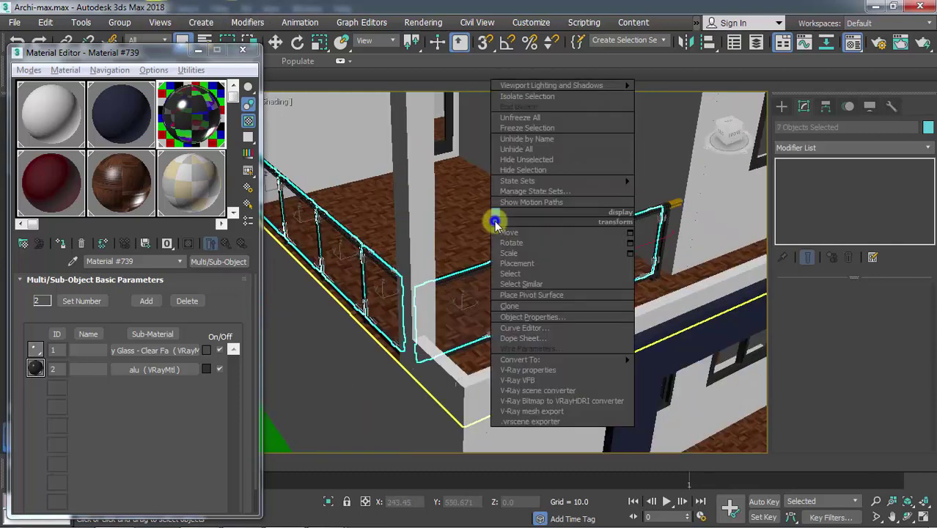
{"action": "left_click", "coordinate": [539, 102]}
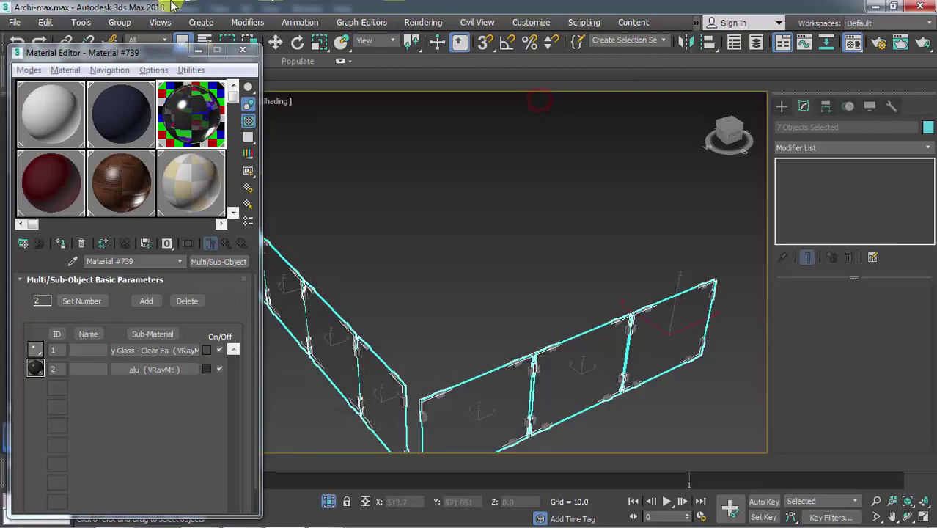
{"action": "left_click", "coordinate": [247, 22]}
{"action": "mouse_move", "coordinate": [319, 68]}
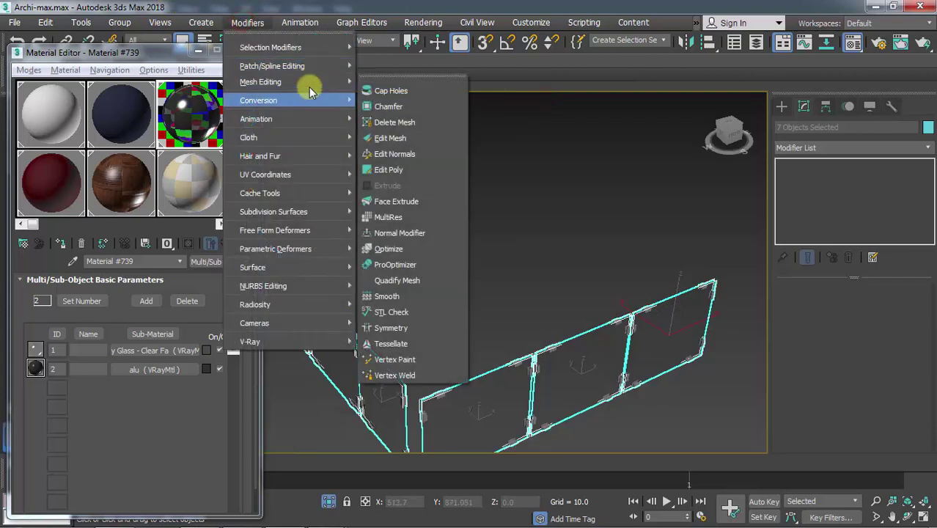
{"action": "left_click", "coordinate": [404, 170]}
{"action": "middle_click_drag", "start_coordinate": [496, 265], "coordinate": [514, 220], "text": "alt"}
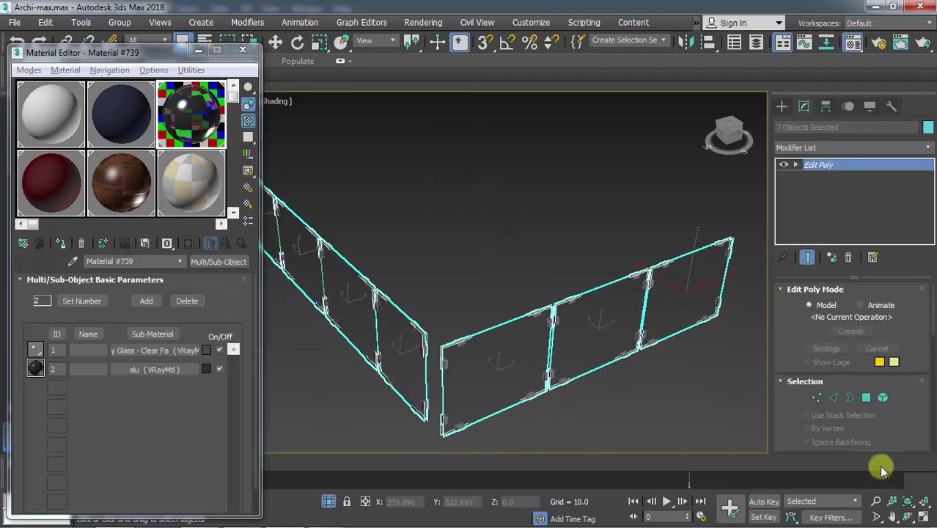
{"action": "left_click", "coordinate": [884, 398]}
{"action": "scroll", "coordinate": [560, 355], "scroll_direction": "down", "scroll_amount": 3}
{"action": "scroll", "coordinate": [568, 356], "scroll_direction": "up", "scroll_amount": 3}
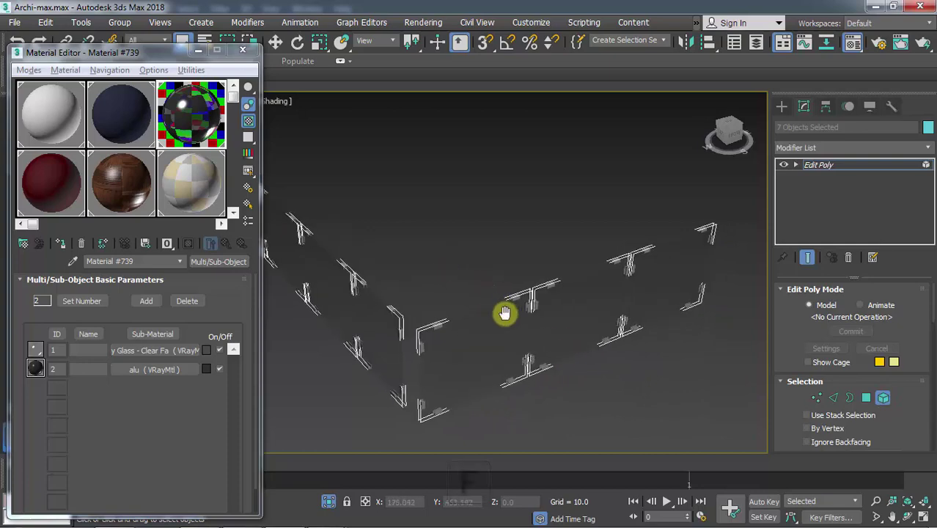
Step: In the Front view, window-select the faces across the balustrade panels
{"action": "key", "text": "f"}
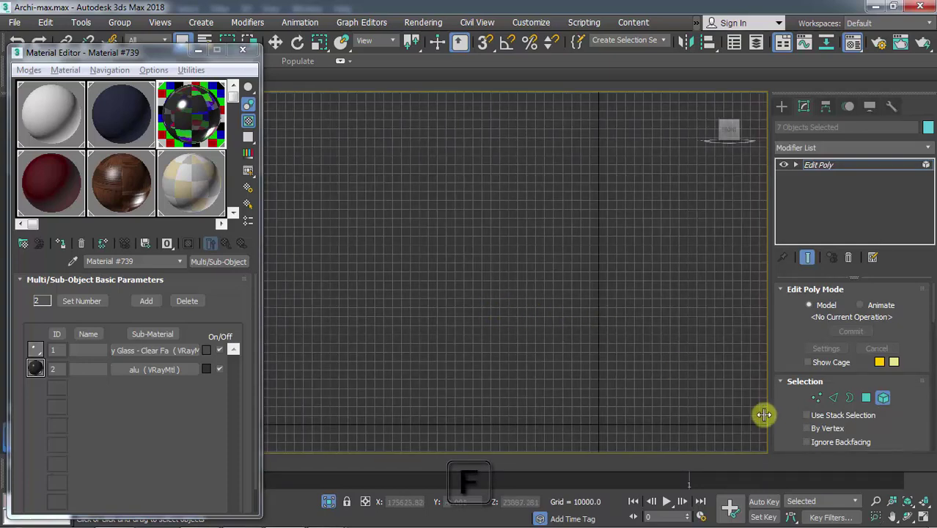
{"action": "scroll", "coordinate": [464, 287], "scroll_direction": "up", "scroll_amount": 5}
{"action": "scroll", "coordinate": [329, 199], "scroll_direction": "up", "scroll_amount": 10}
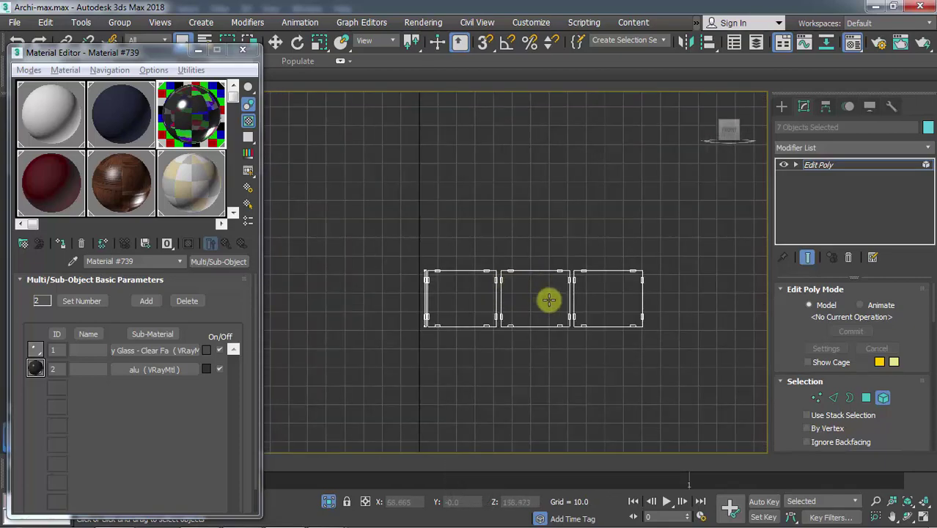
{"action": "scroll", "coordinate": [549, 299], "scroll_direction": "up", "scroll_amount": 3}
{"action": "scroll", "coordinate": [652, 308], "scroll_direction": "down", "scroll_amount": 1}
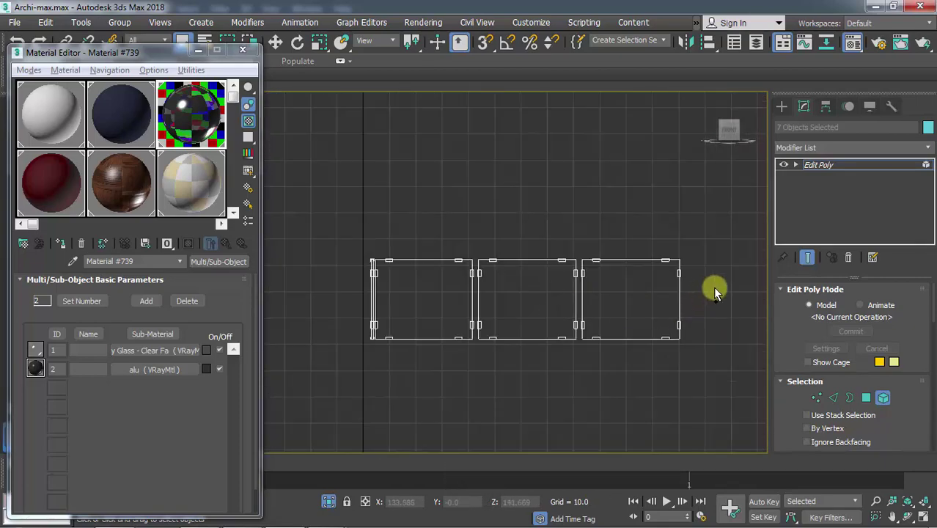
{"action": "left_click_drag", "start_coordinate": [714, 287], "coordinate": [315, 297]}
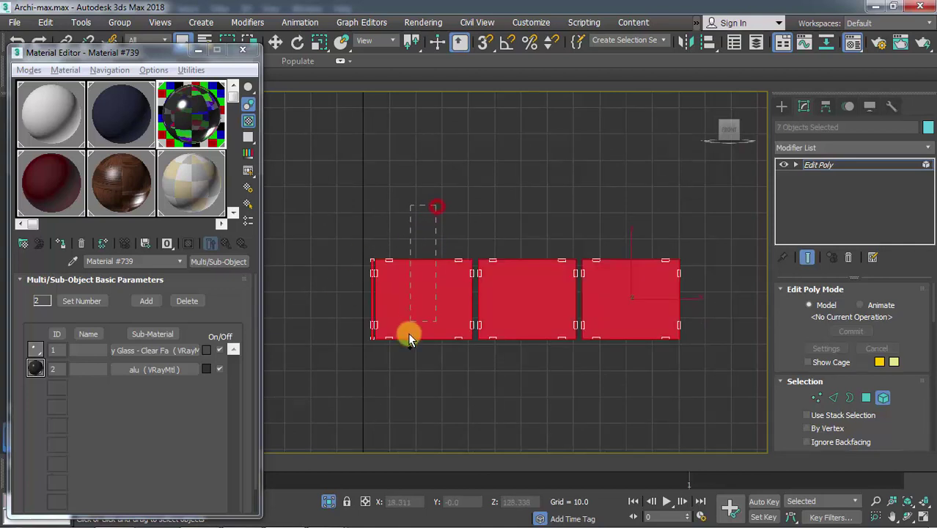
{"action": "left_click_drag", "start_coordinate": [408, 382], "coordinate": [409, 382]}
{"action": "left_click_drag", "start_coordinate": [540, 240], "coordinate": [502, 377]}
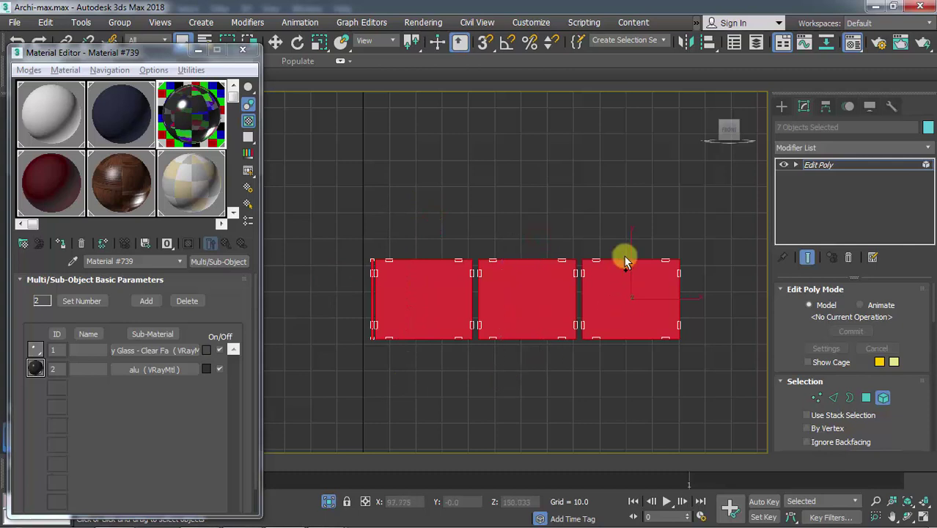
{"action": "left_click_drag", "start_coordinate": [621, 379], "coordinate": [547, 295]}
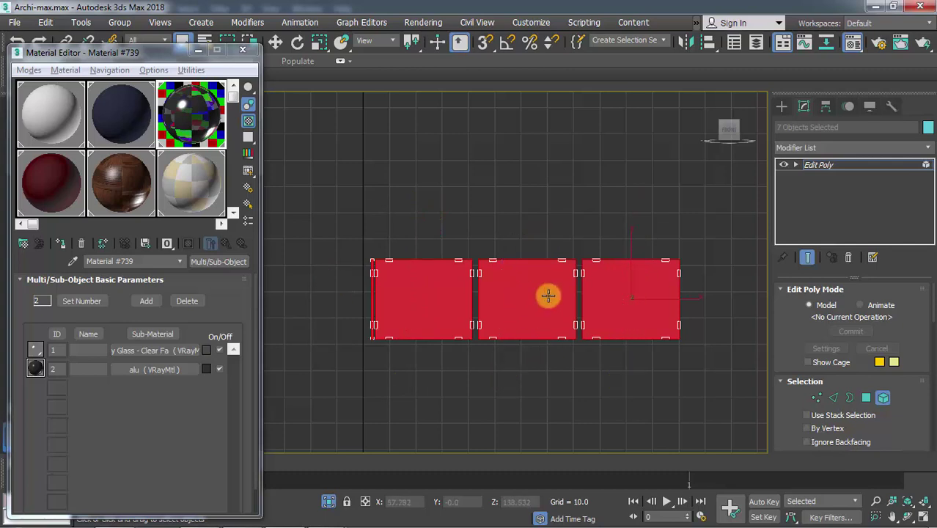
{"action": "left_click_drag", "start_coordinate": [707, 292], "coordinate": [339, 311]}
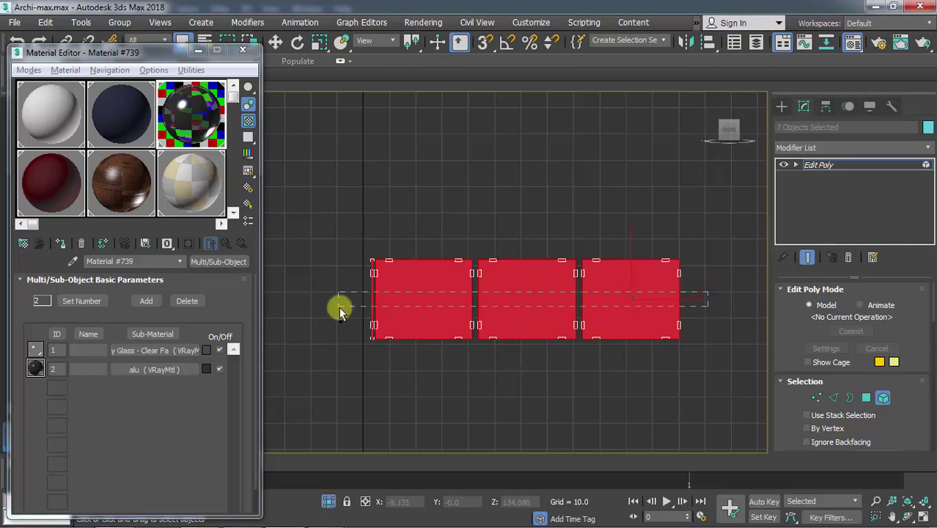
Step: Reframe the view and add the remaining panel faces, including the last panel, to the selection
{"action": "middle_click_drag", "start_coordinate": [511, 322], "coordinate": [519, 318]}
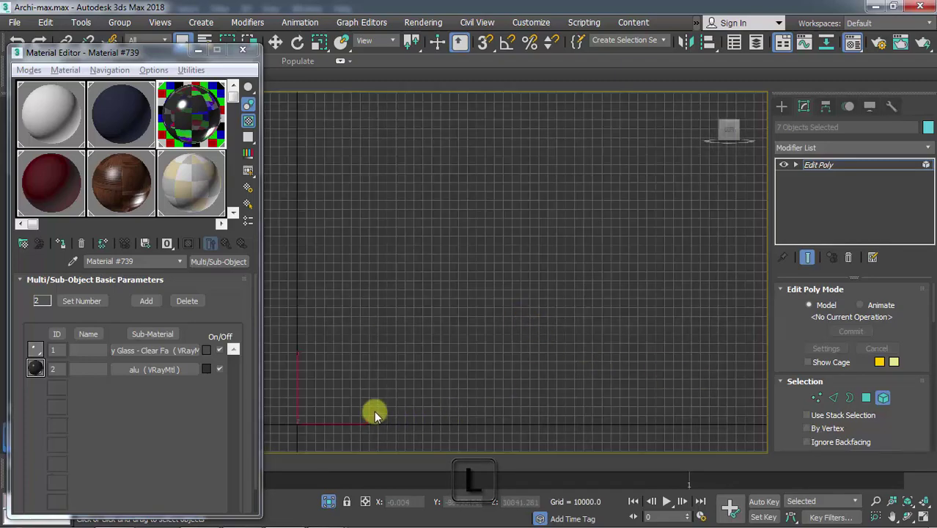
{"action": "middle_click_drag", "start_coordinate": [374, 414], "coordinate": [372, 381]}
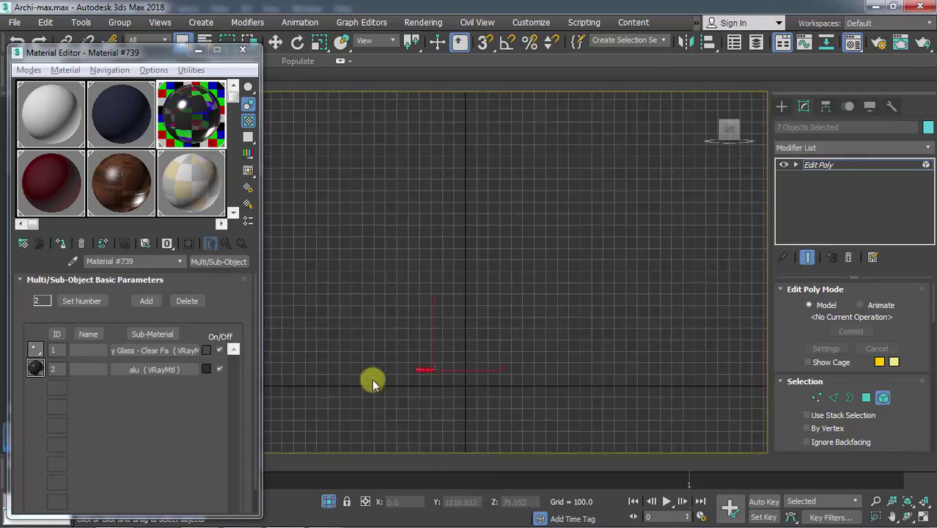
{"action": "scroll", "coordinate": [371, 379], "scroll_direction": "up", "scroll_amount": 8}
{"action": "middle_click_drag", "start_coordinate": [429, 356], "coordinate": [574, 314]}
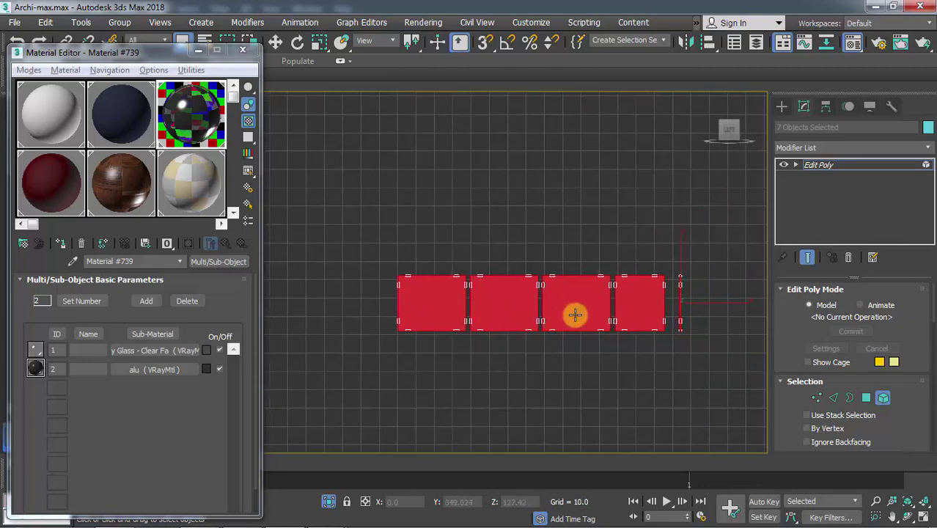
{"action": "left_click_drag", "start_coordinate": [711, 299], "coordinate": [371, 303]}
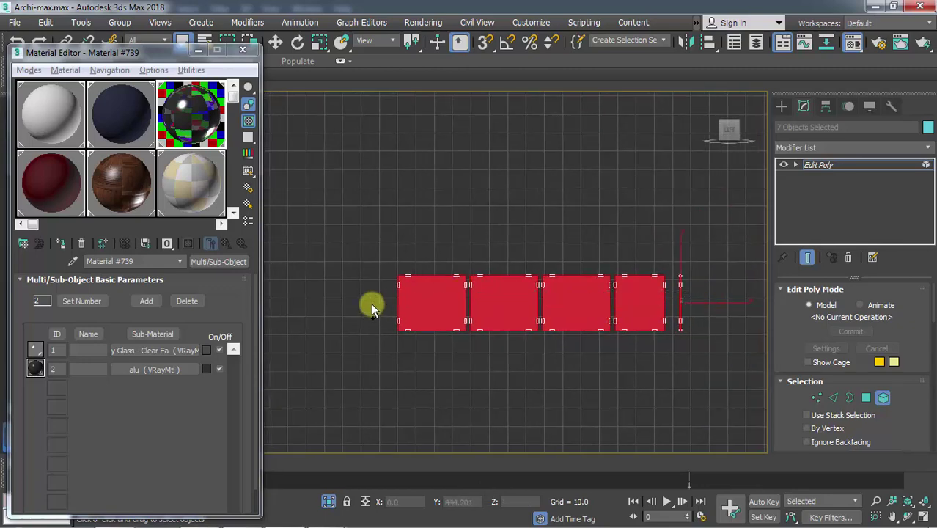
{"action": "left_click_drag", "start_coordinate": [444, 248], "coordinate": [417, 355]}
{"action": "left_click_drag", "start_coordinate": [590, 357], "coordinate": [592, 356]}
{"action": "left_click_drag", "start_coordinate": [640, 253], "coordinate": [630, 342]}
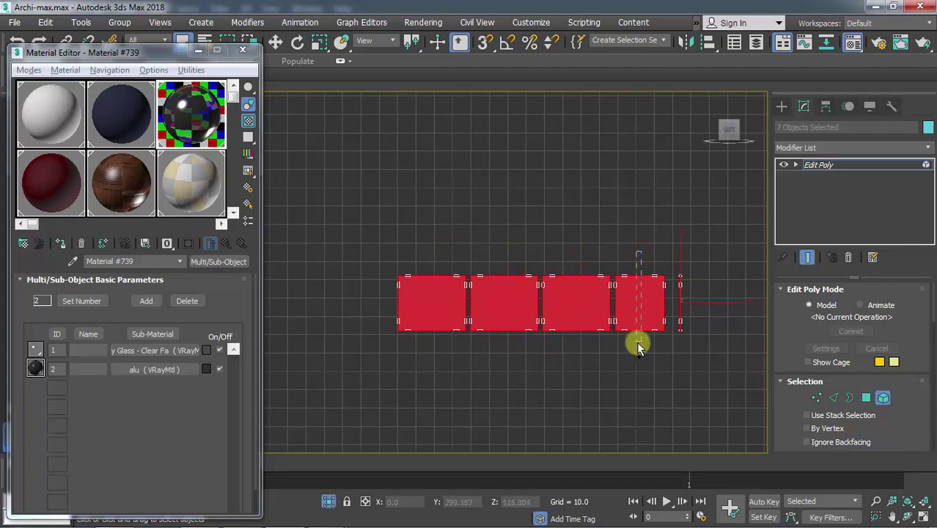
Step: Center the panels and return to the shaded Perspective view
{"action": "middle_click_drag", "start_coordinate": [641, 337], "coordinate": [555, 324]}
{"action": "scroll", "coordinate": [554, 324], "scroll_direction": "up", "scroll_amount": 2}
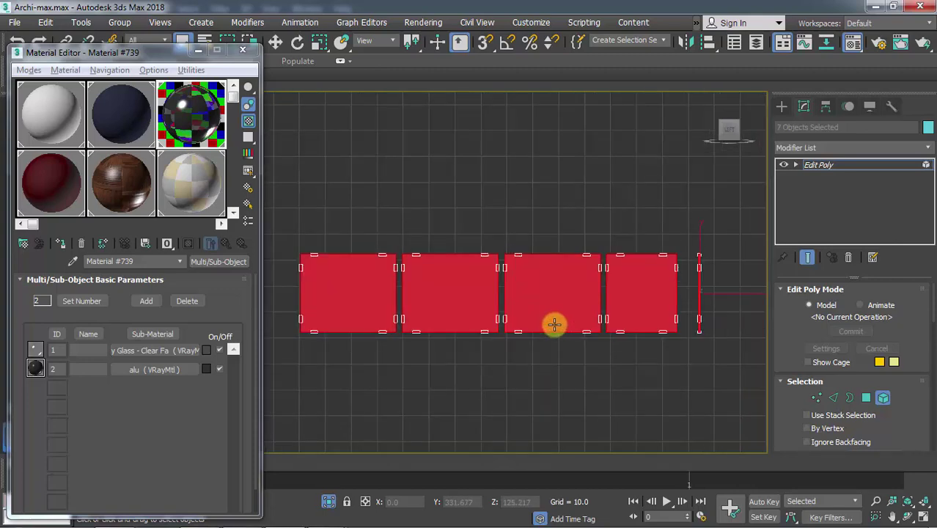
{"action": "key", "text": "p"}
{"action": "mouse_move", "coordinate": [529, 278]}
{"action": "middle_mouse_down"}
{"action": "mouse_move", "coordinate": [512, 304]}
{"action": "mouse_move", "coordinate": [526, 297]}
{"action": "middle_mouse_up"}
{"action": "key", "text": "p"}
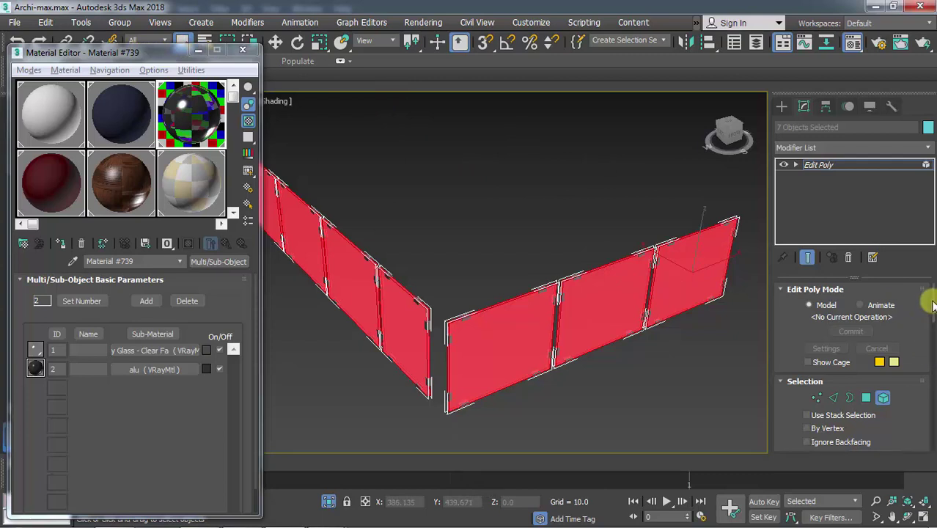
Step: Set material ID 1 on the selected glass faces
{"action": "scroll", "coordinate": [931, 315], "scroll_direction": "down", "scroll_amount": 5}
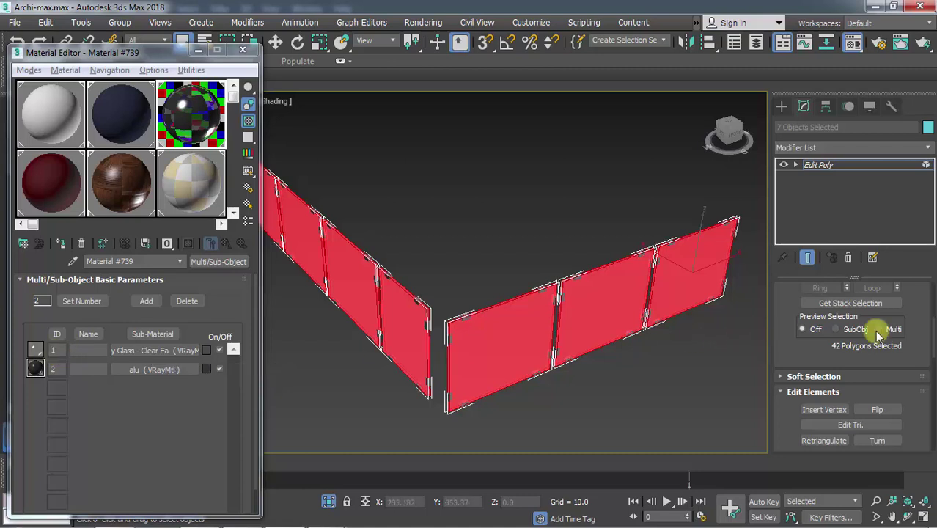
{"action": "scroll", "coordinate": [933, 326], "scroll_direction": "up", "scroll_amount": 3}
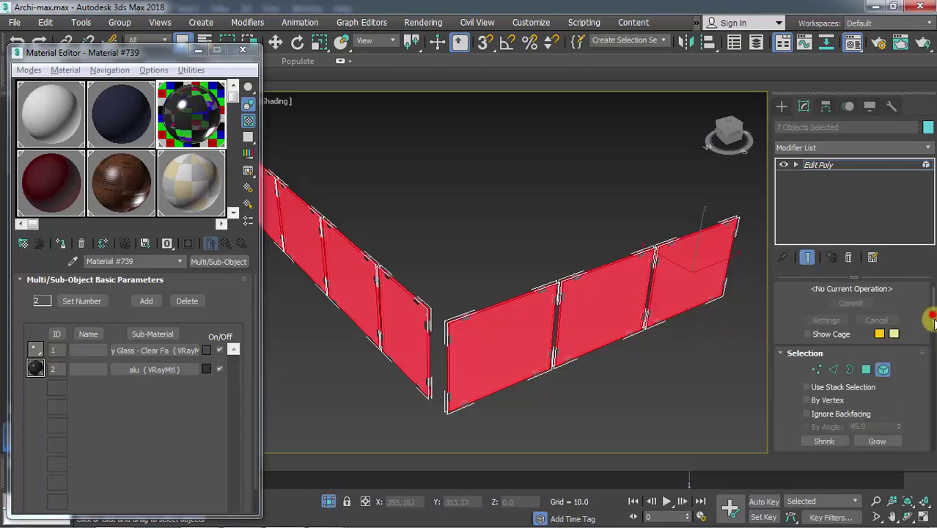
{"action": "left_click_drag", "start_coordinate": [932, 316], "coordinate": [926, 397]}
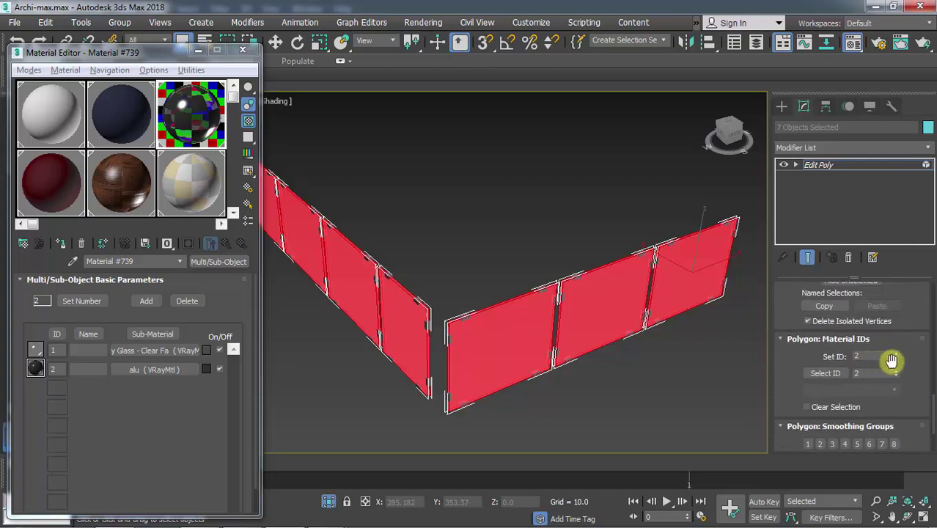
{"action": "left_click", "coordinate": [896, 360]}
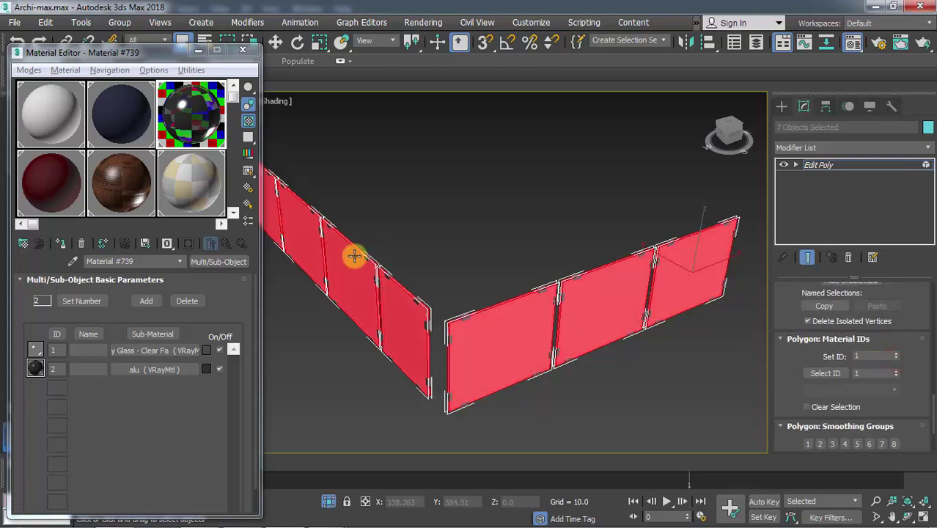
Step: Invert the selection onto the clamp faces and give them material ID 2
{"action": "left_click", "coordinate": [45, 24]}
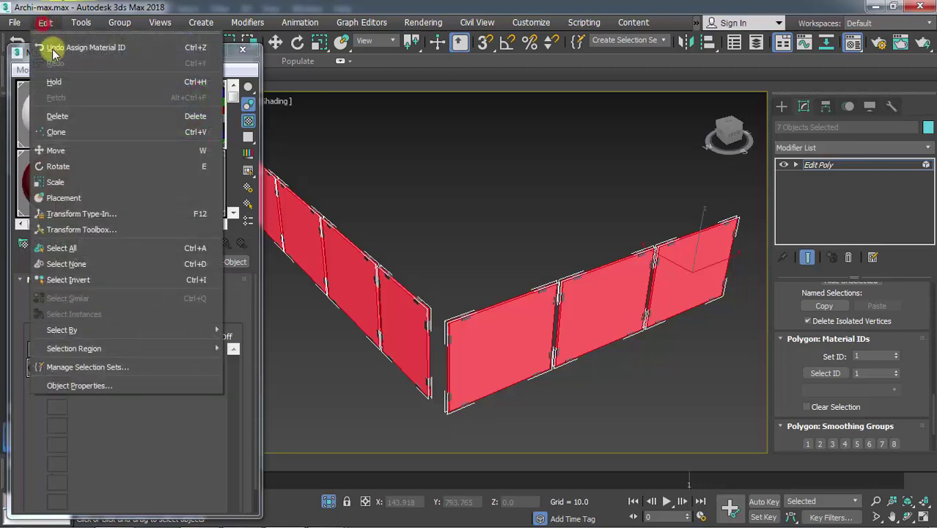
{"action": "left_click", "coordinate": [71, 279]}
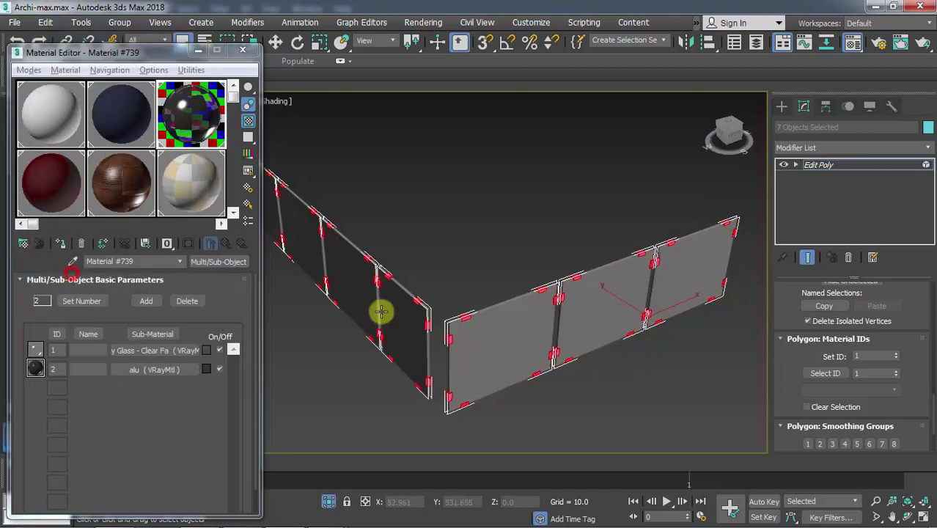
{"action": "middle_click_drag", "start_coordinate": [600, 307], "coordinate": [548, 306], "text": "alt"}
{"action": "scroll", "coordinate": [678, 230], "scroll_direction": "up", "scroll_amount": 5}
{"action": "scroll", "coordinate": [678, 230], "scroll_direction": "up", "scroll_amount": 5}
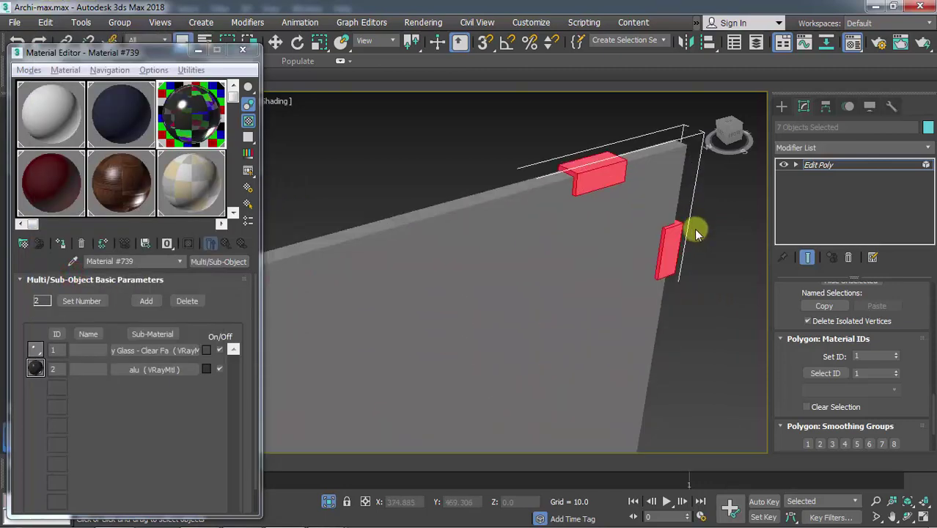
{"action": "middle_click_drag", "start_coordinate": [659, 252], "coordinate": [606, 301]}
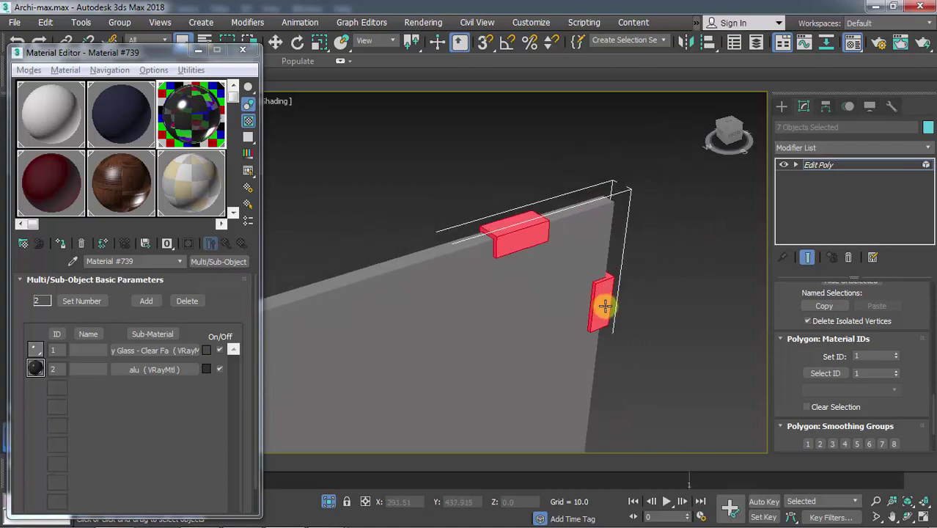
{"action": "left_click", "coordinate": [896, 354]}
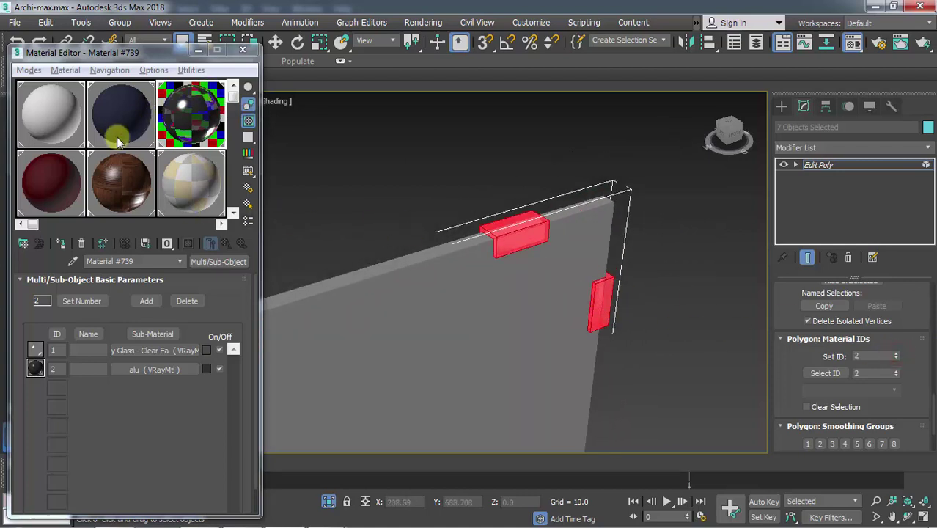
Step: Assign the glass/alu multi-material (Material #739) to the balustrade and deselect the faces
{"action": "left_click", "coordinate": [58, 252]}
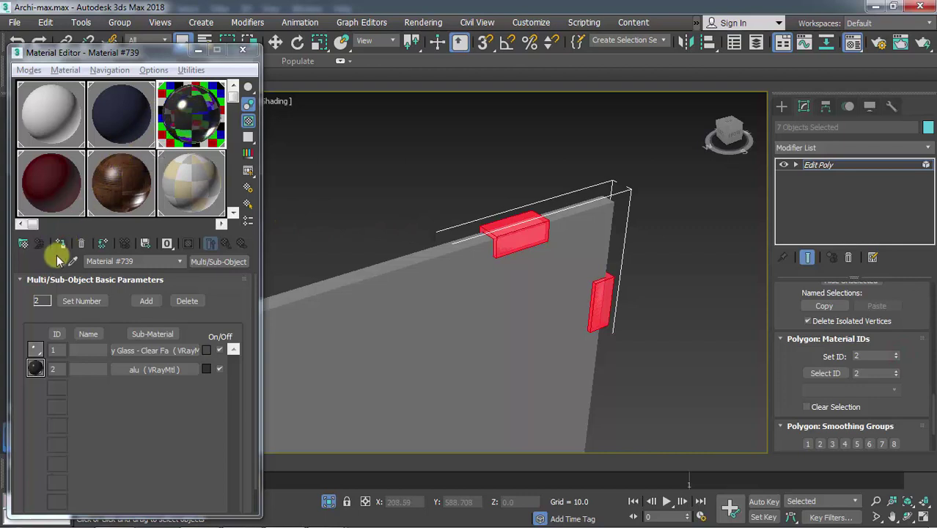
{"action": "left_click", "coordinate": [431, 196]}
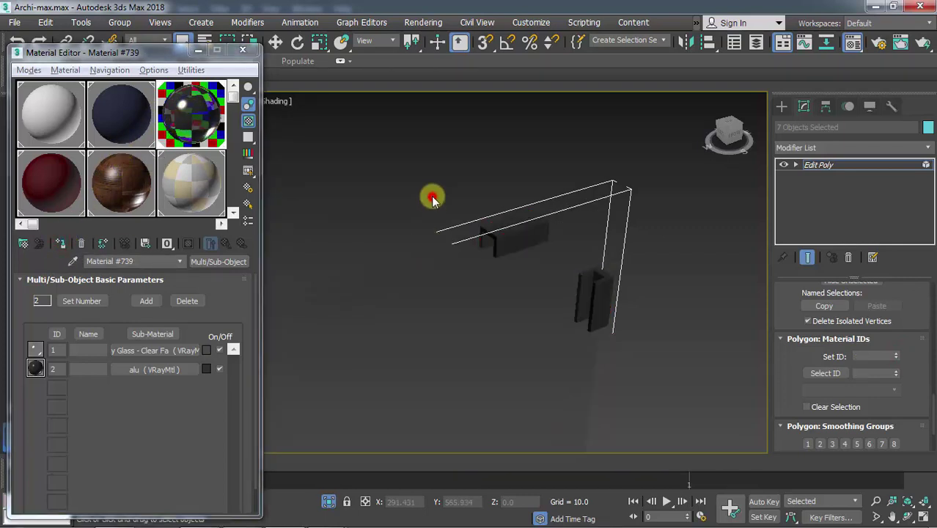
{"action": "scroll", "coordinate": [544, 243], "scroll_direction": "down", "scroll_amount": 3}
Step: End isolation to show the whole house, then orbit around it
{"action": "right_click", "coordinate": [491, 289]}
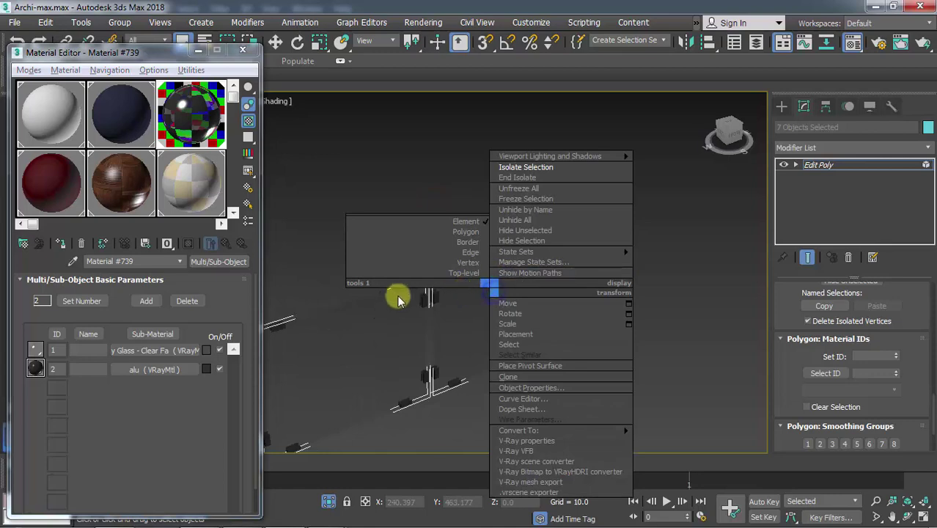
{"action": "left_click", "coordinate": [506, 182]}
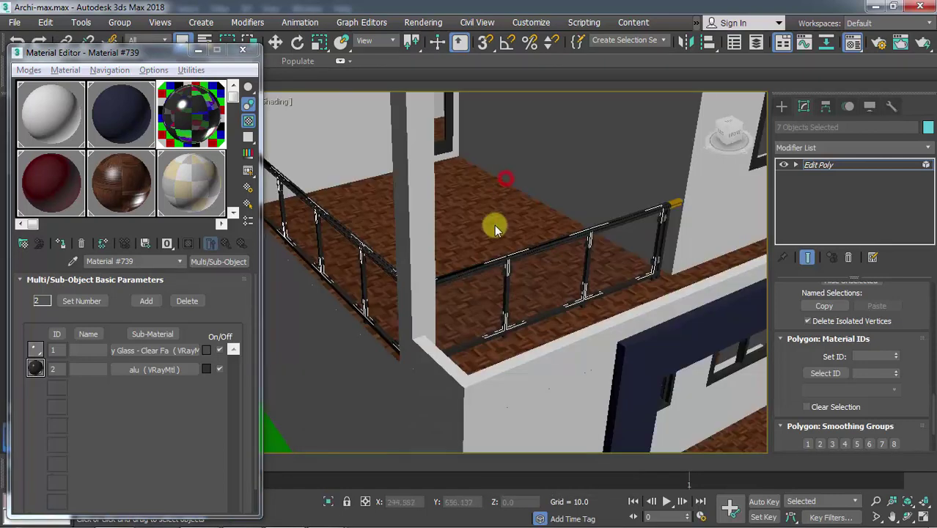
{"action": "scroll", "coordinate": [496, 224], "scroll_direction": "down", "scroll_amount": 5}
{"action": "middle_click_drag", "start_coordinate": [518, 245], "coordinate": [502, 299], "text": "alt"}
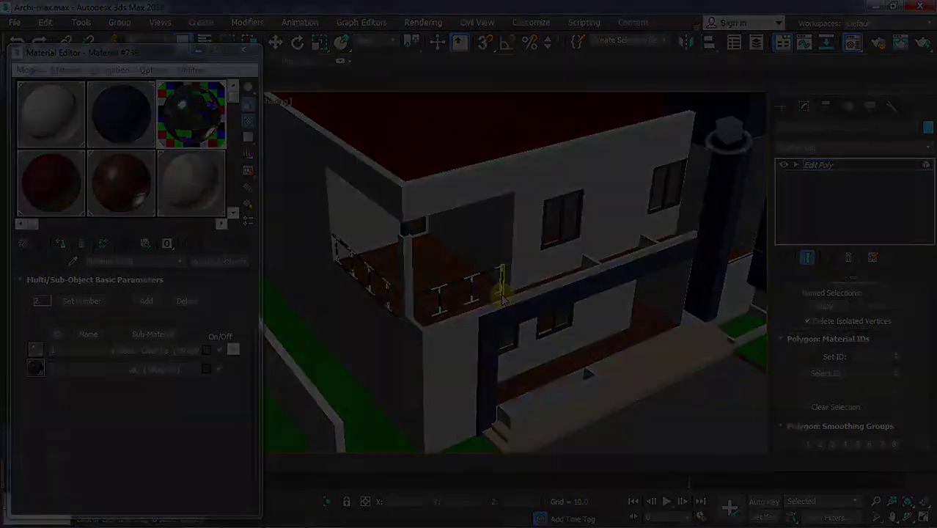